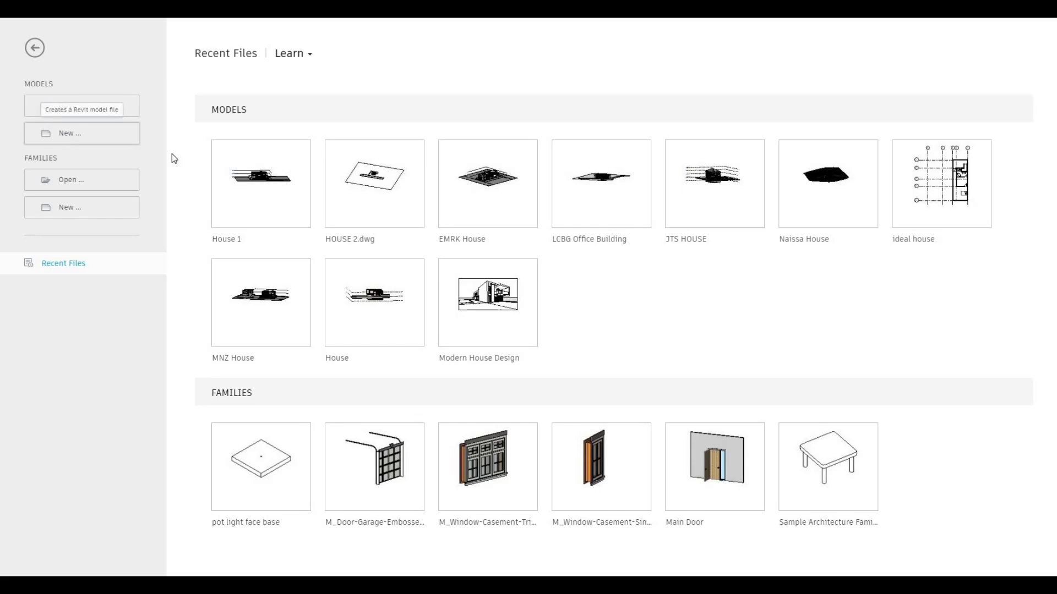
Step: Create a new project from the Architectural Template
click(516, 273)
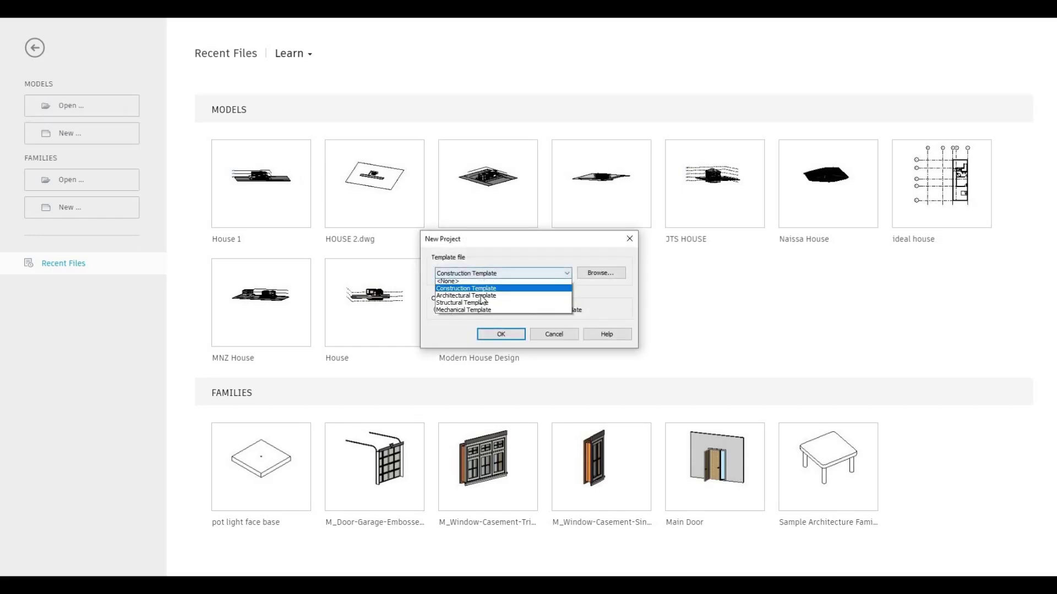
click(505, 334)
click(502, 334)
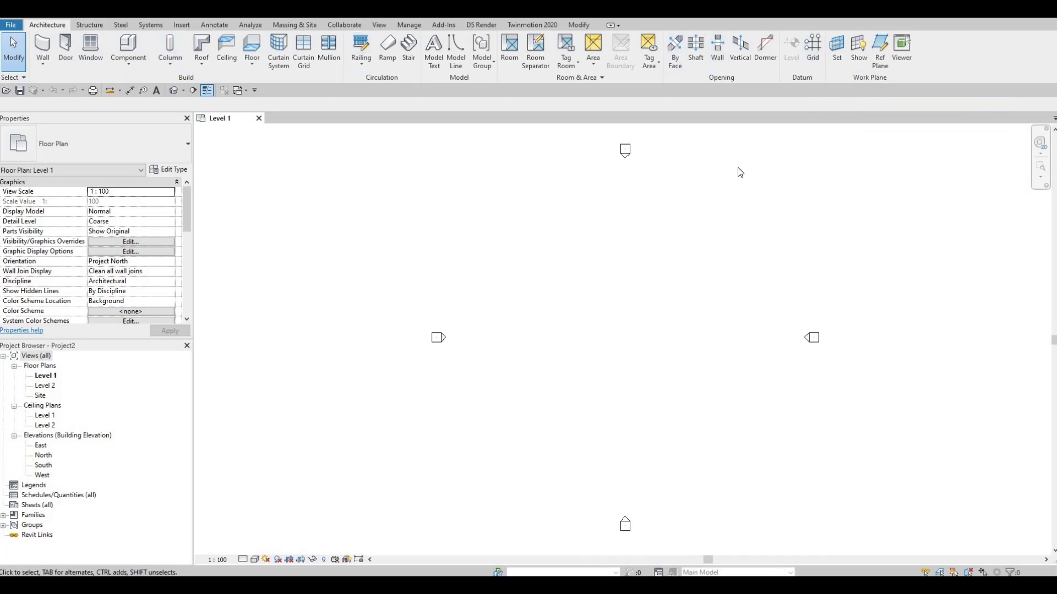
Step: Draw a vertical grid line between the elevation markers on the Level 1 plan, with its bubble at the upper end
key(g)
key(r)
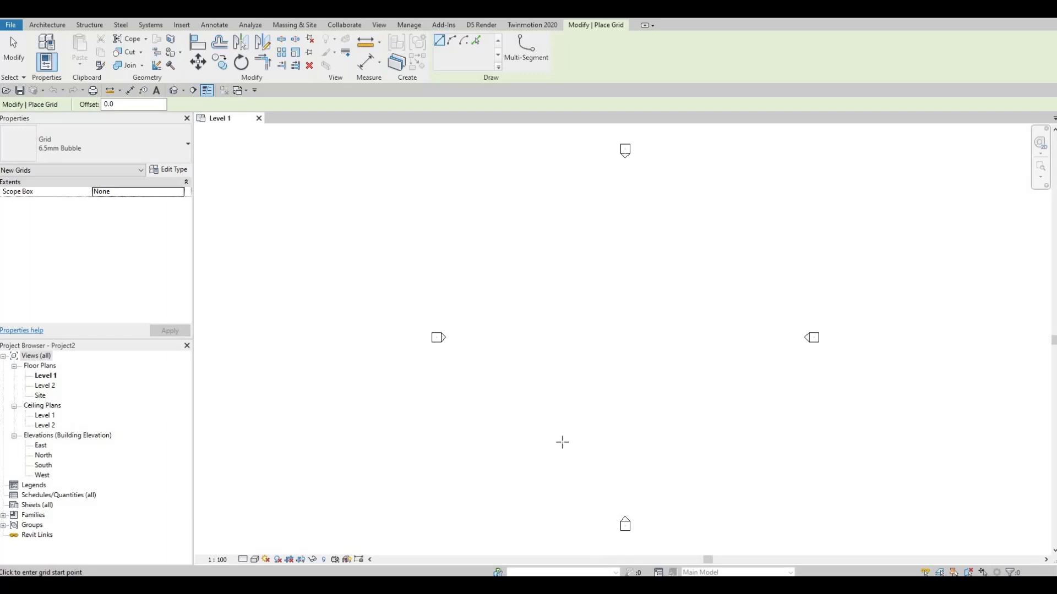
click(557, 443)
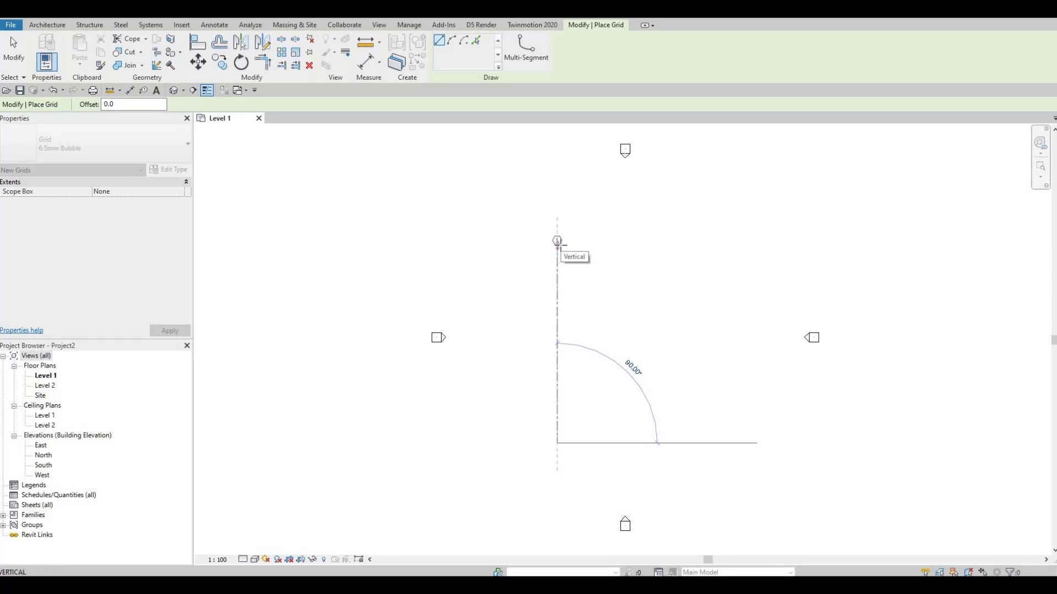
click(557, 242)
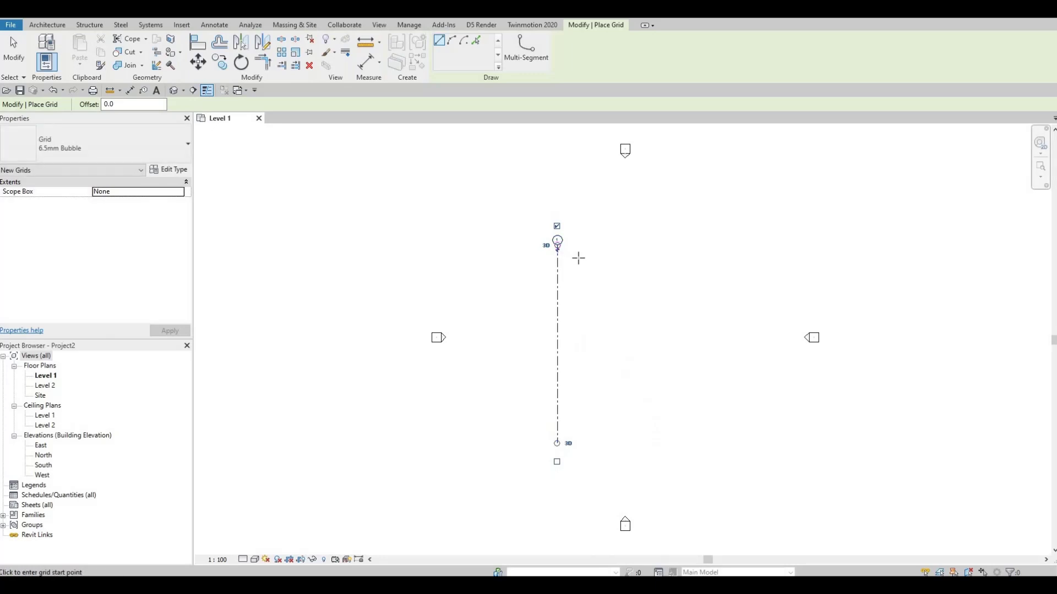
key(Escape)
key(Escape)
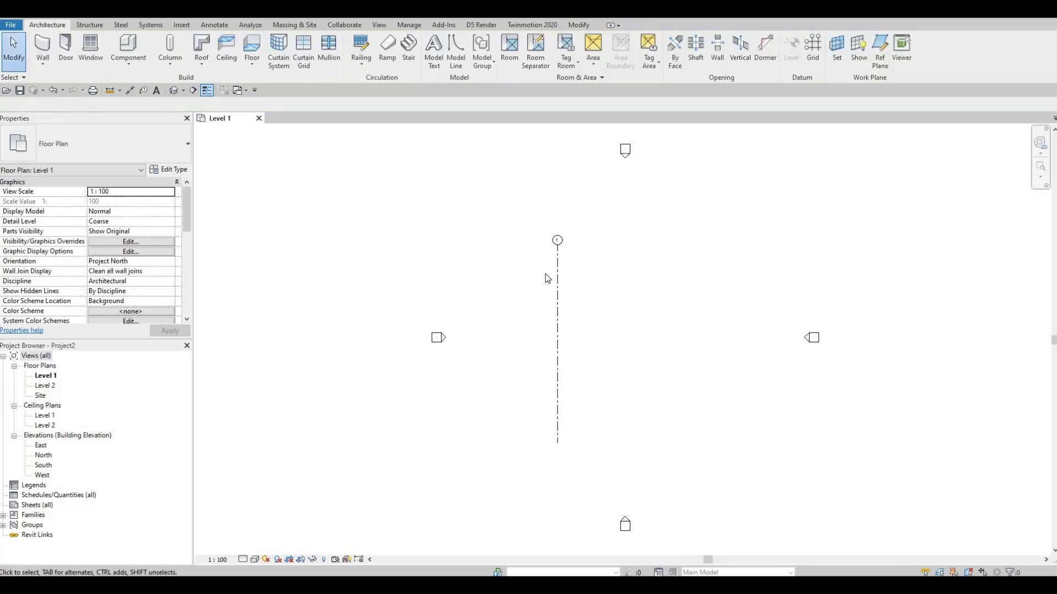
key(F1)
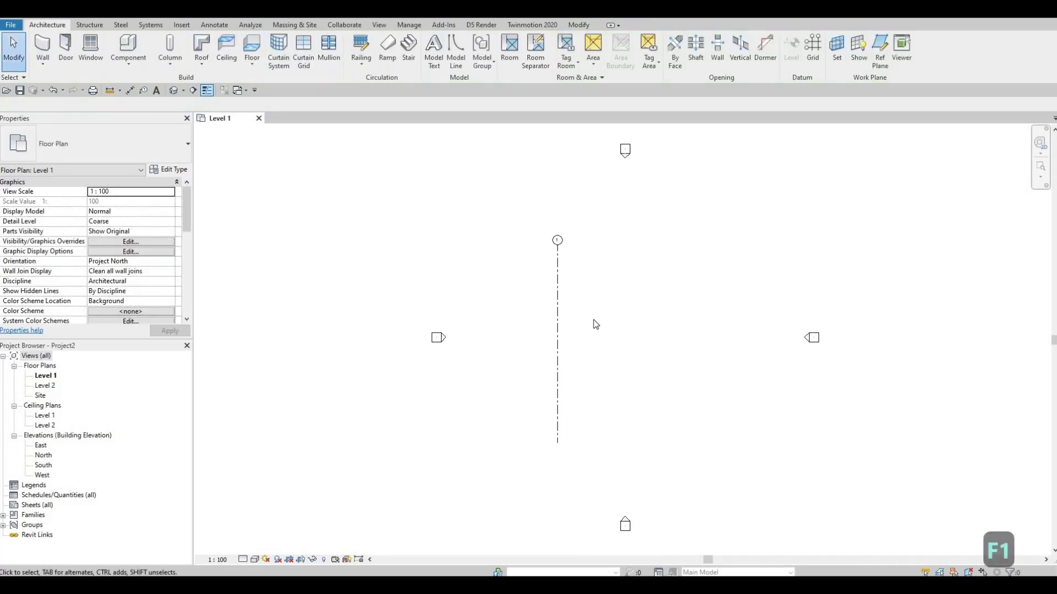
Step: Copy grid line 1 horizontally to the right at a distance of 3245
click(558, 281)
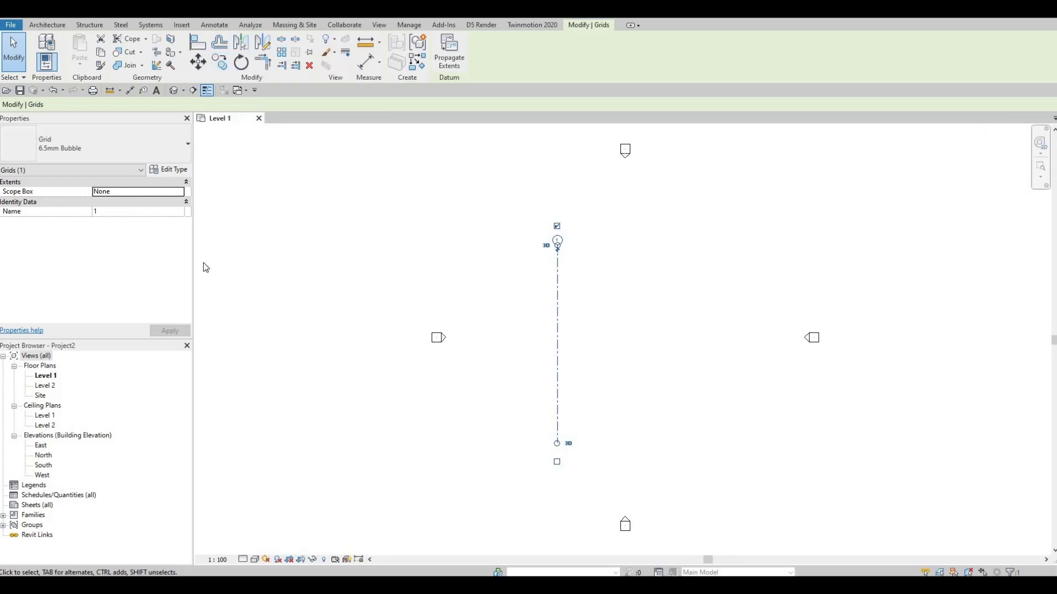
key(c)
key(o)
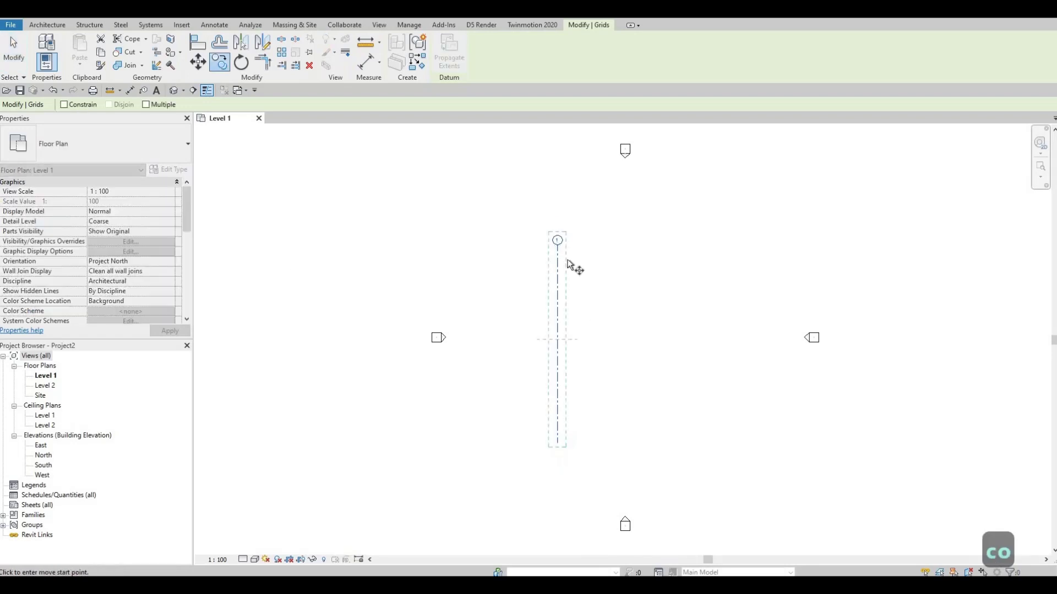
scroll(557, 245, up, 2)
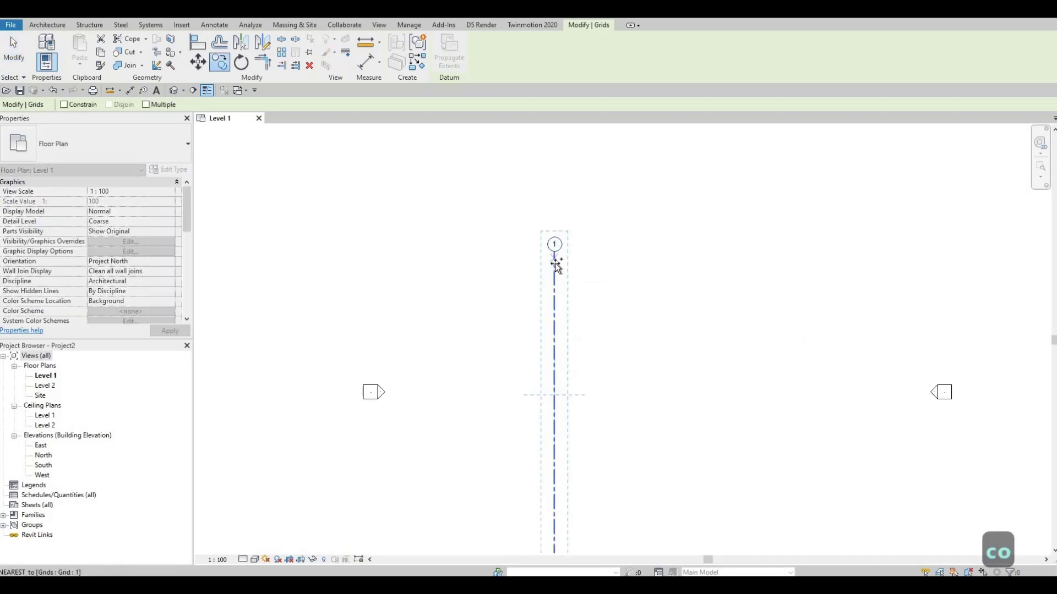
click(632, 262)
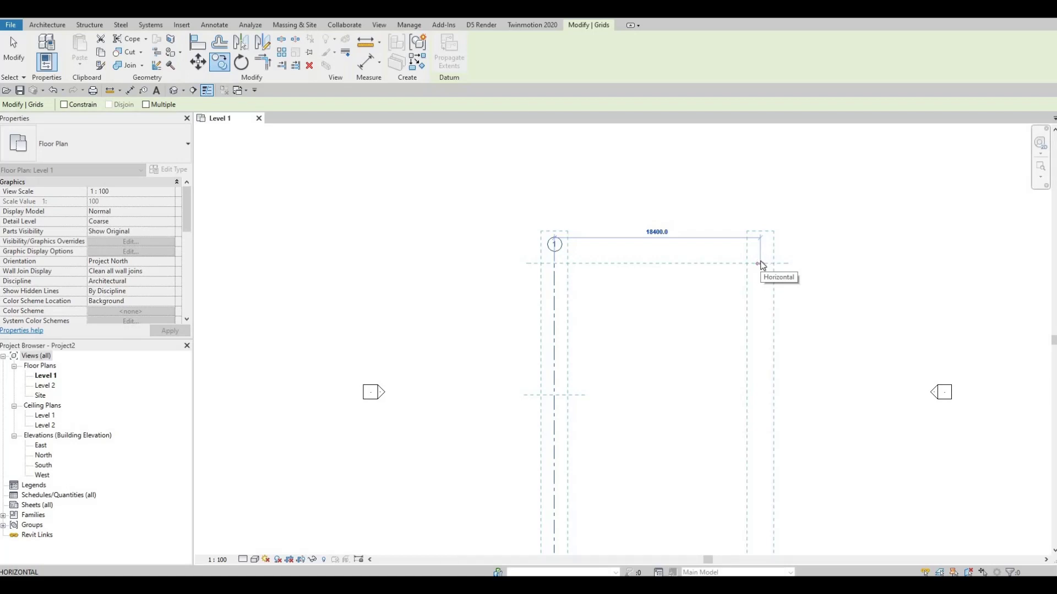
text(3245)
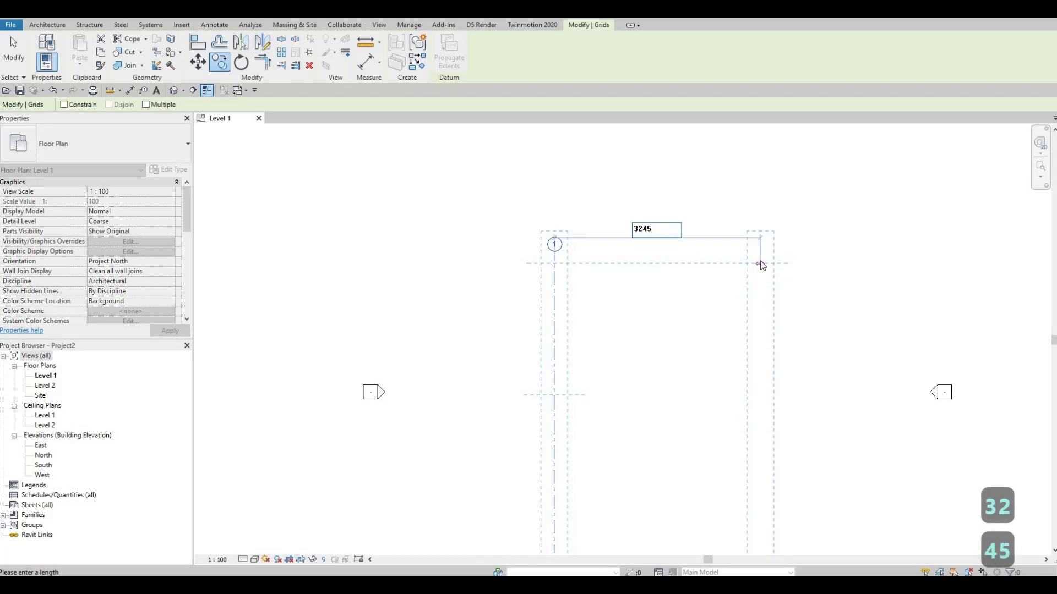
key(Return)
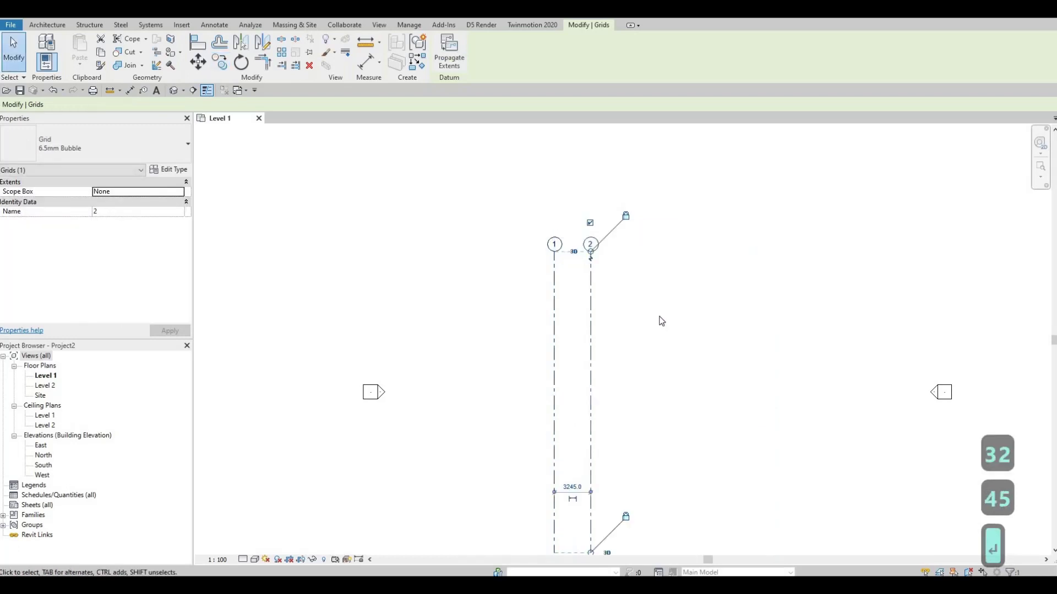
Step: Copy grid line 2 horizontally to the right at a distance of 3727, with the Multiple option enabled
click(220, 62)
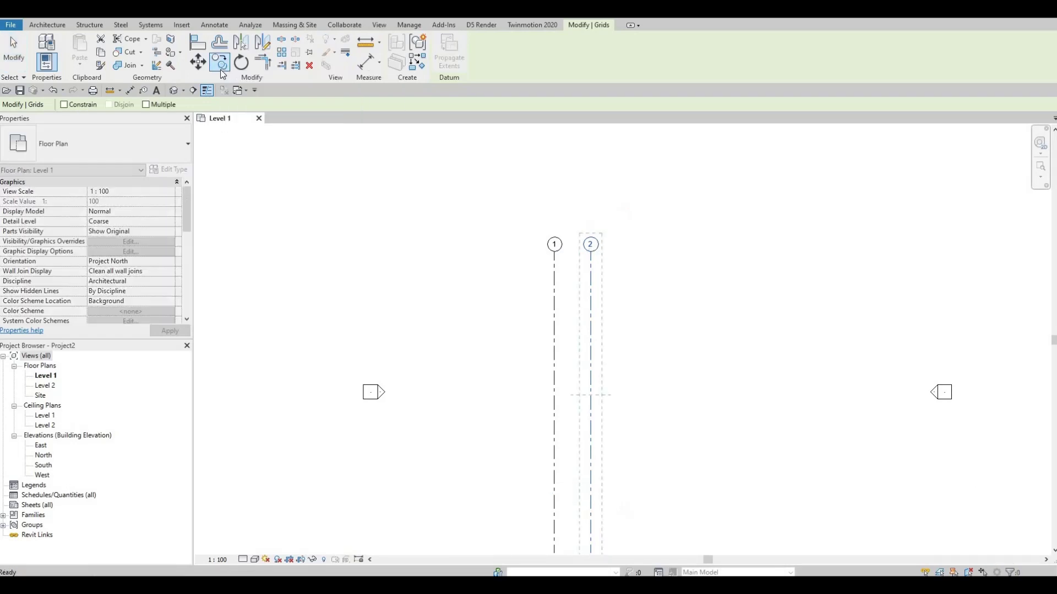
click(146, 105)
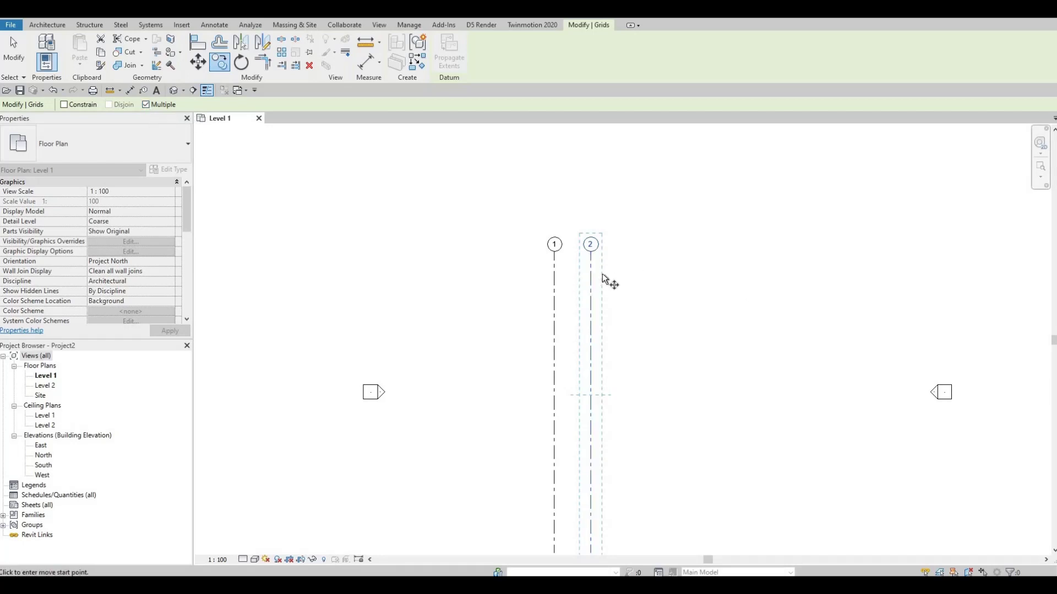
click(591, 272)
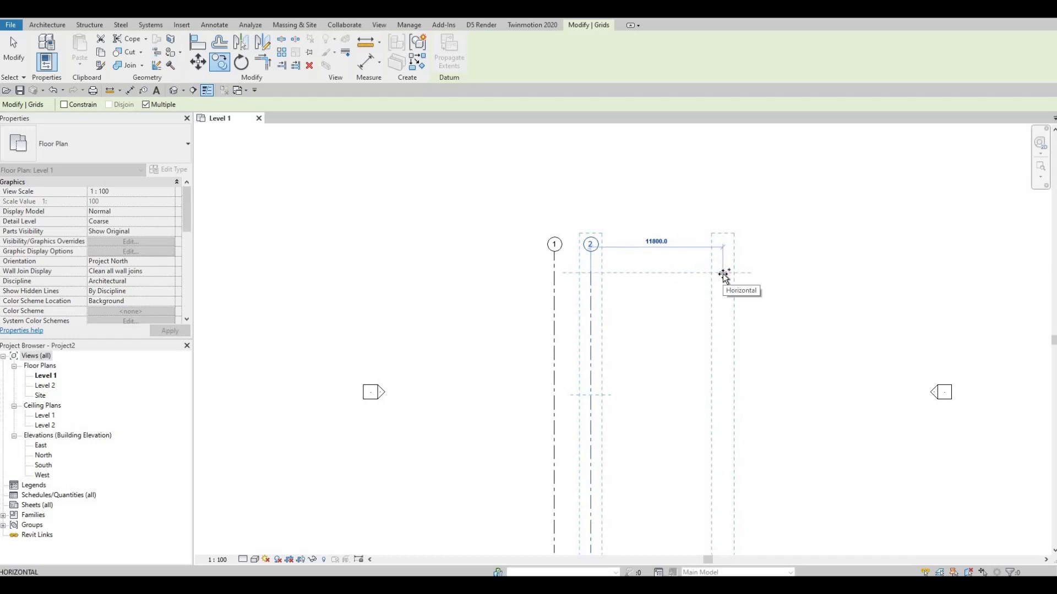
text(37)
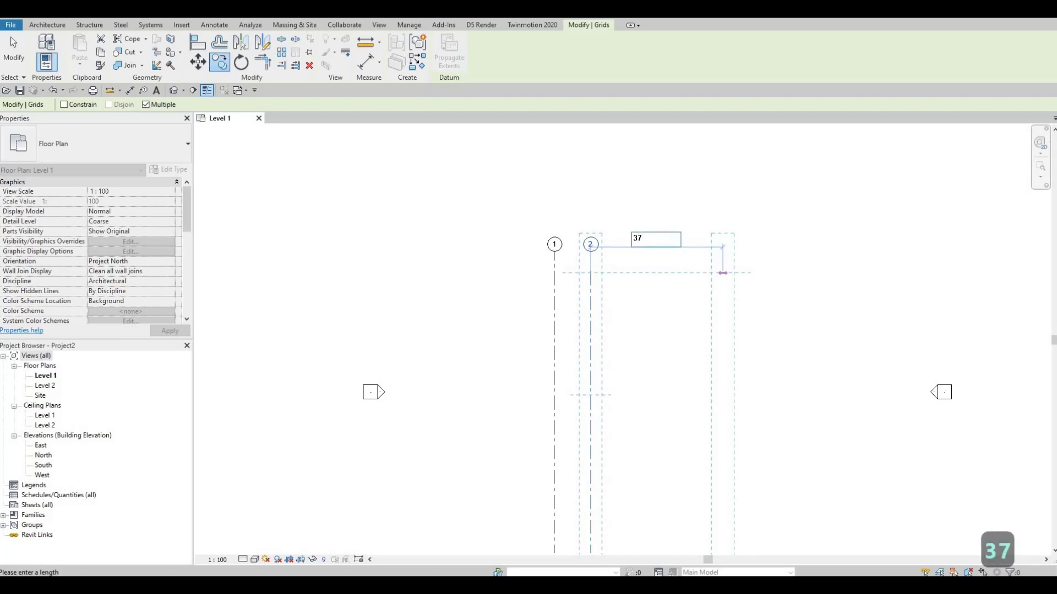
text(27)
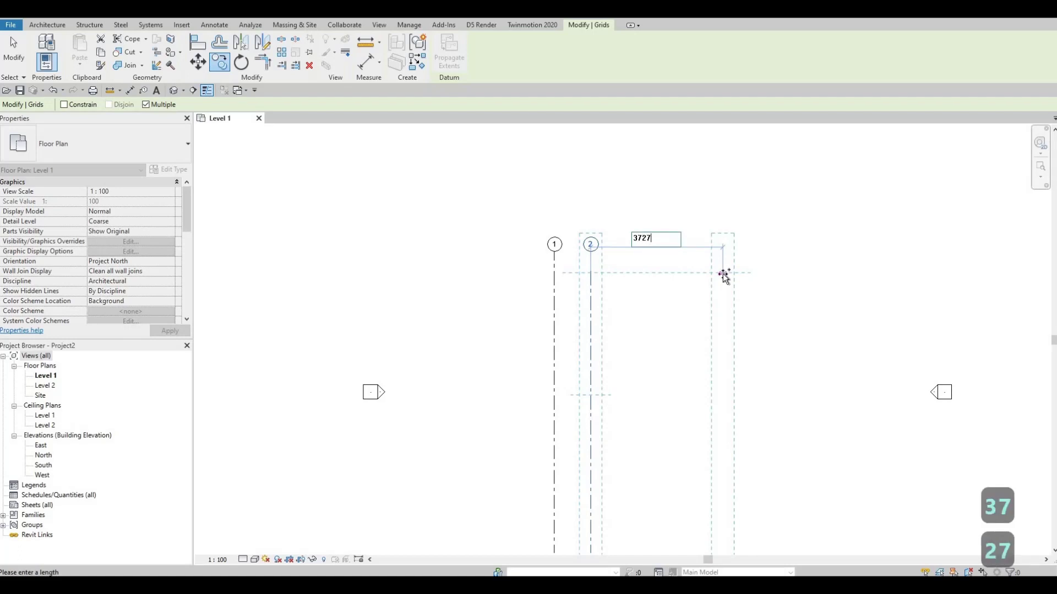
key(Return)
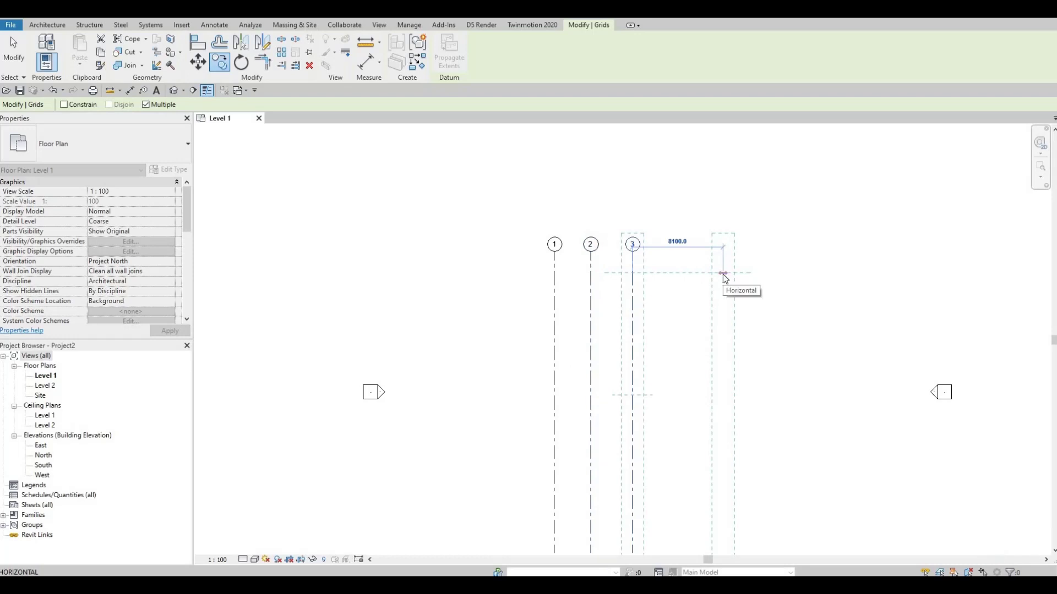
key(Escape)
key(Escape)
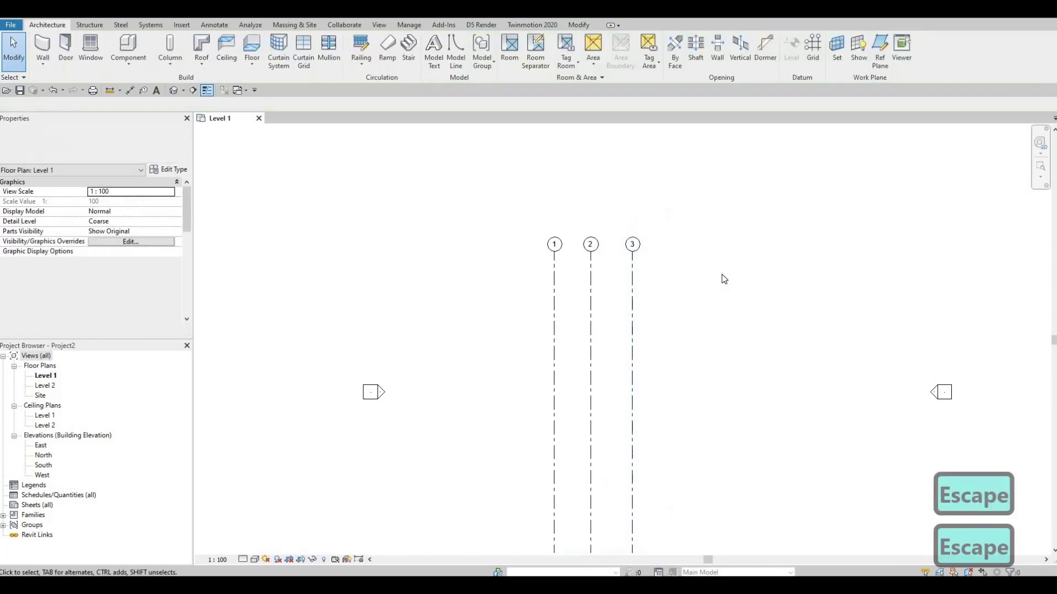
Step: Move all three vertical grid lines together slightly right and down, toward the centre of the elevation markers
scroll(722, 274, down, 2)
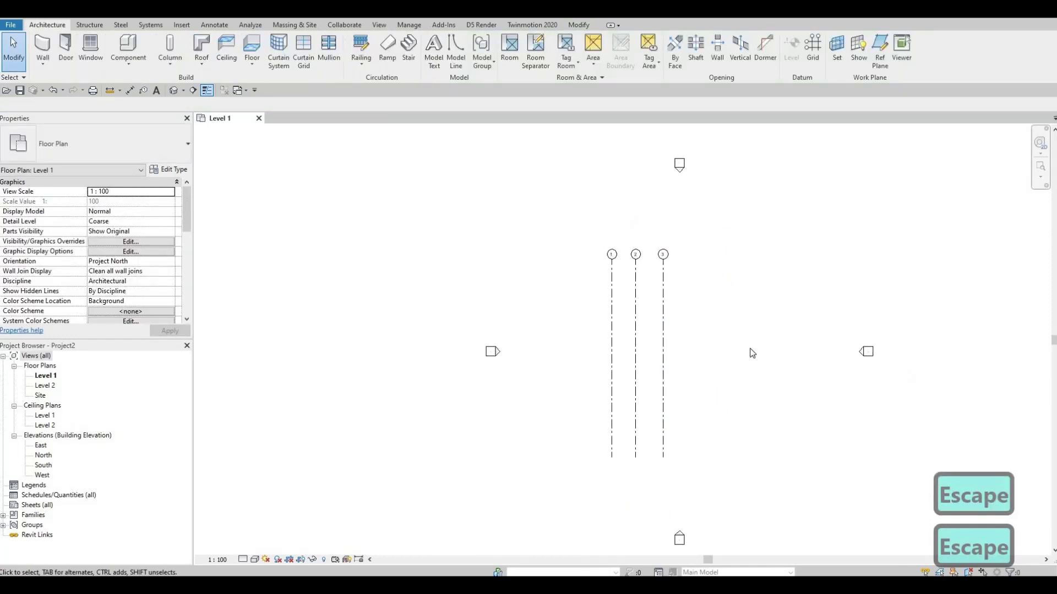
drag(748, 347, 580, 297)
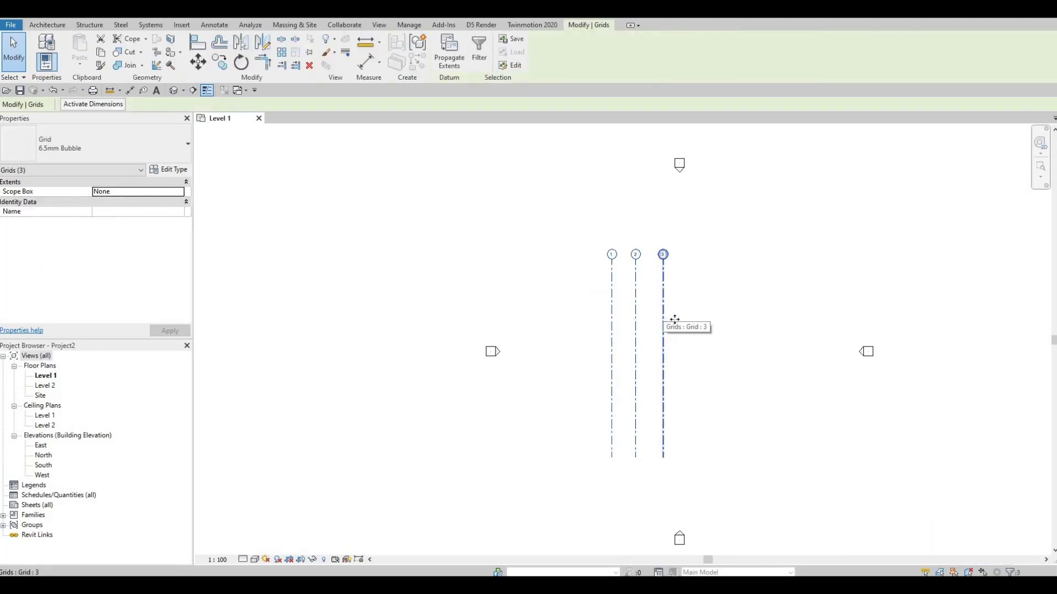
drag(663, 320, 702, 333)
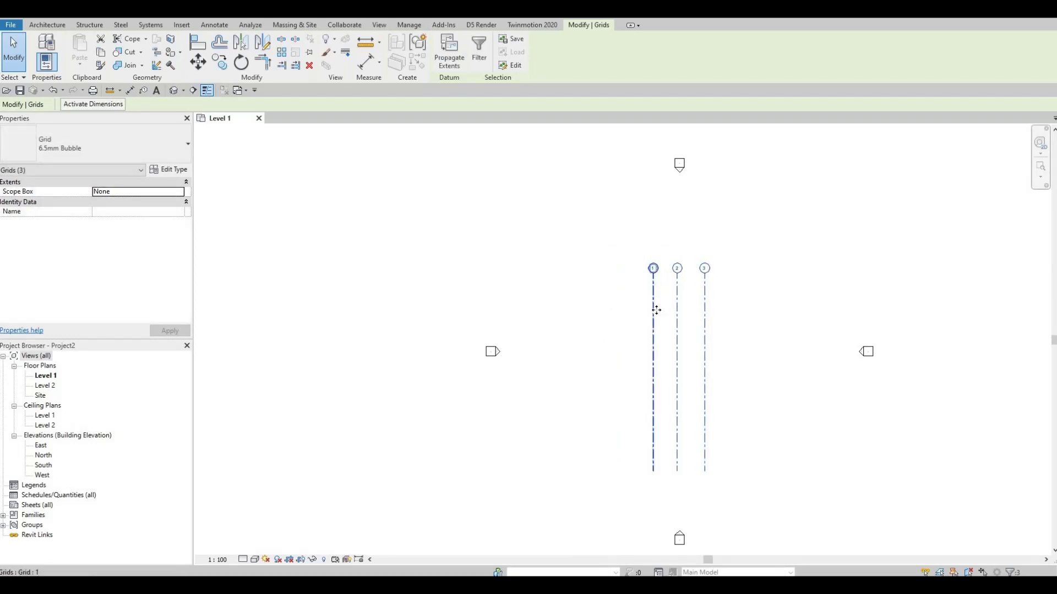
click(653, 308)
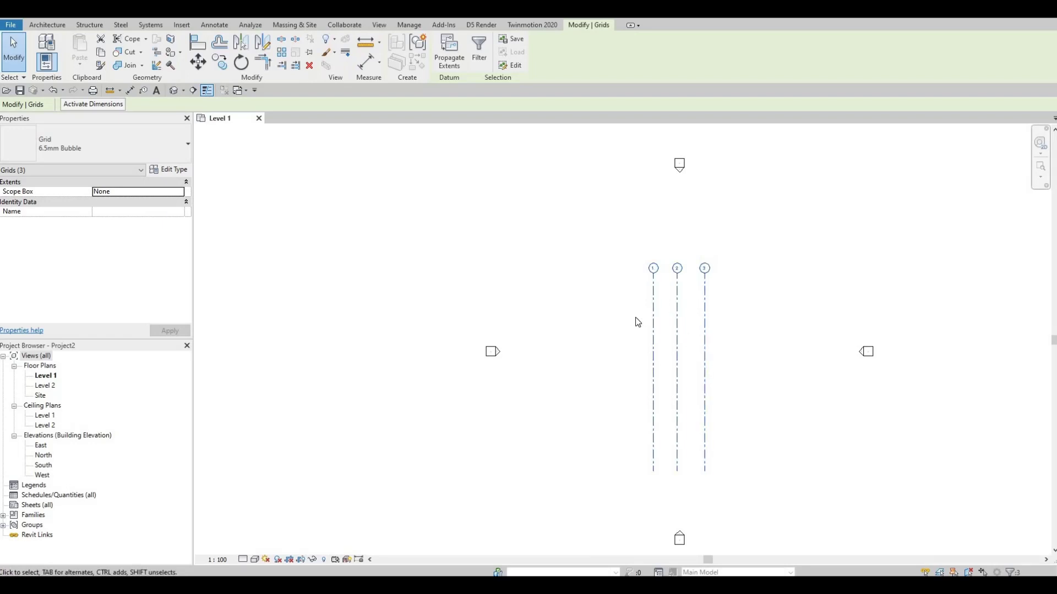
Step: Draw a horizontal grid line from right to left across the upper part of the three vertical grid lines
key(g)
key(r)
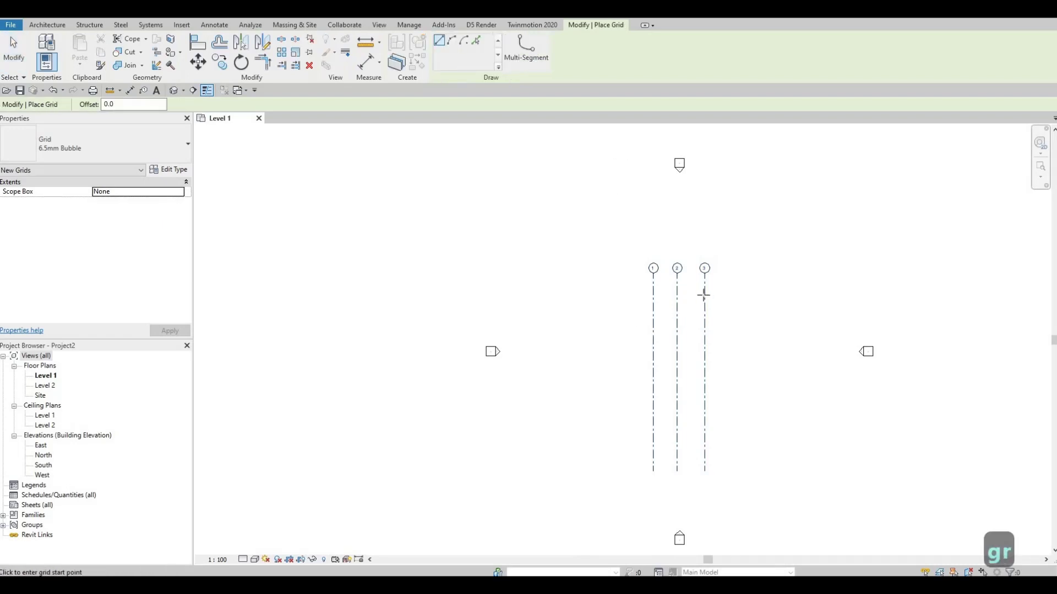
click(36, 25)
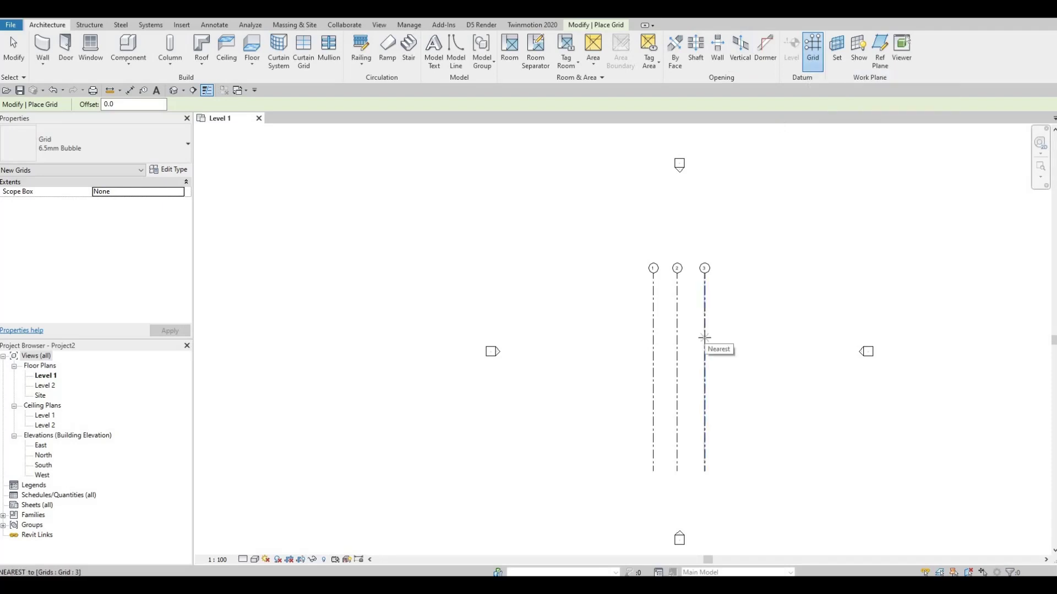
scroll(704, 338, up, 4)
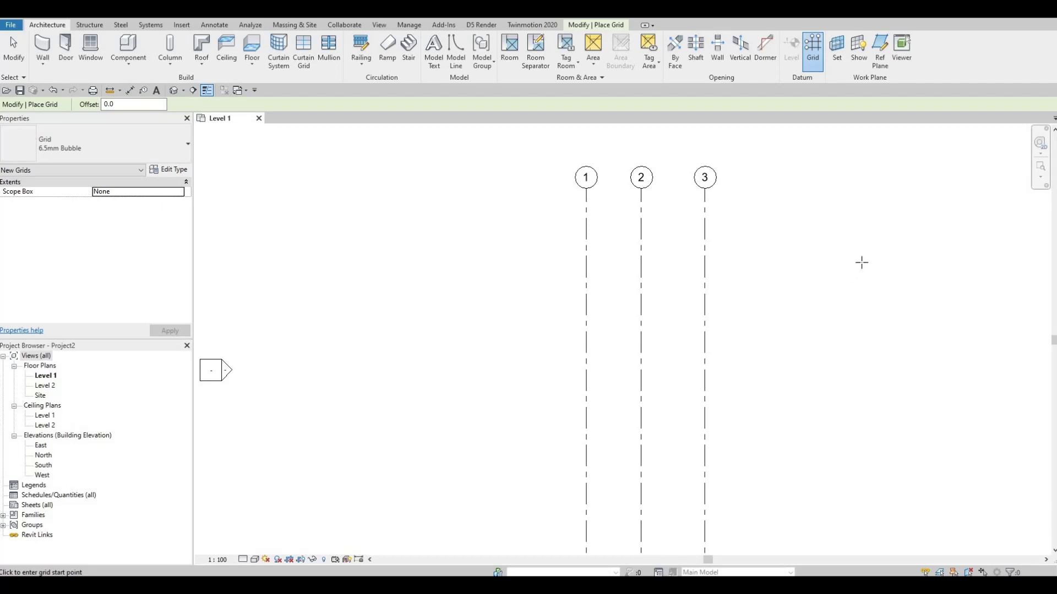
click(849, 262)
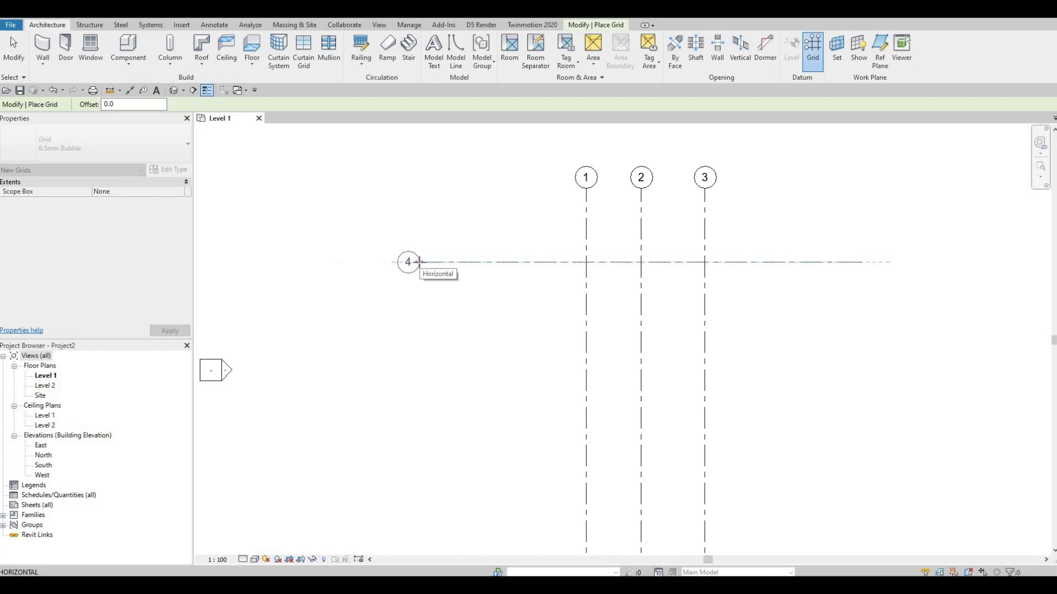
click(574, 305)
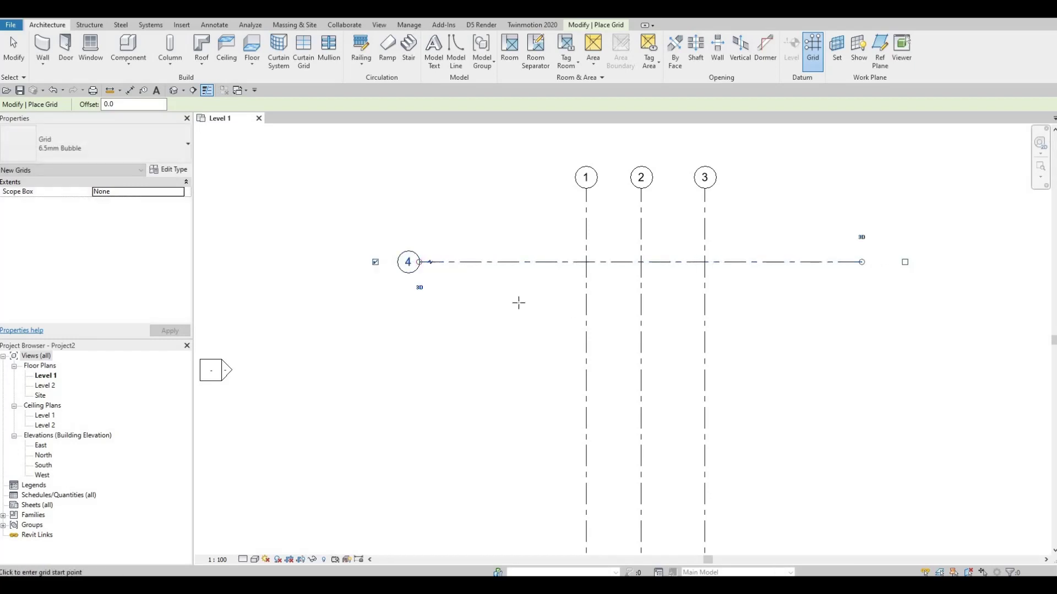
key(Escape)
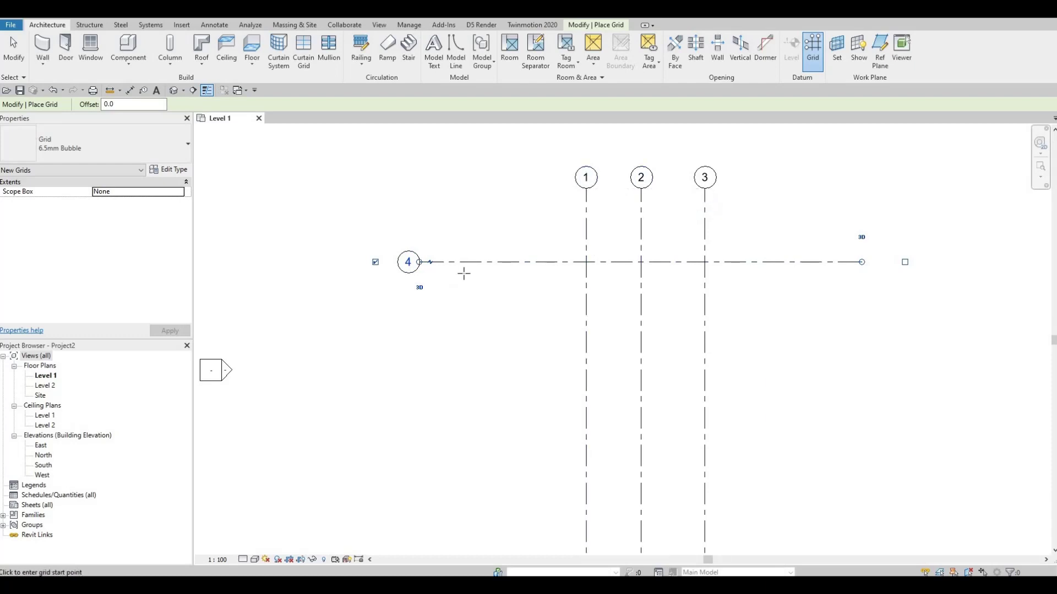
key(Escape)
key(Escape)
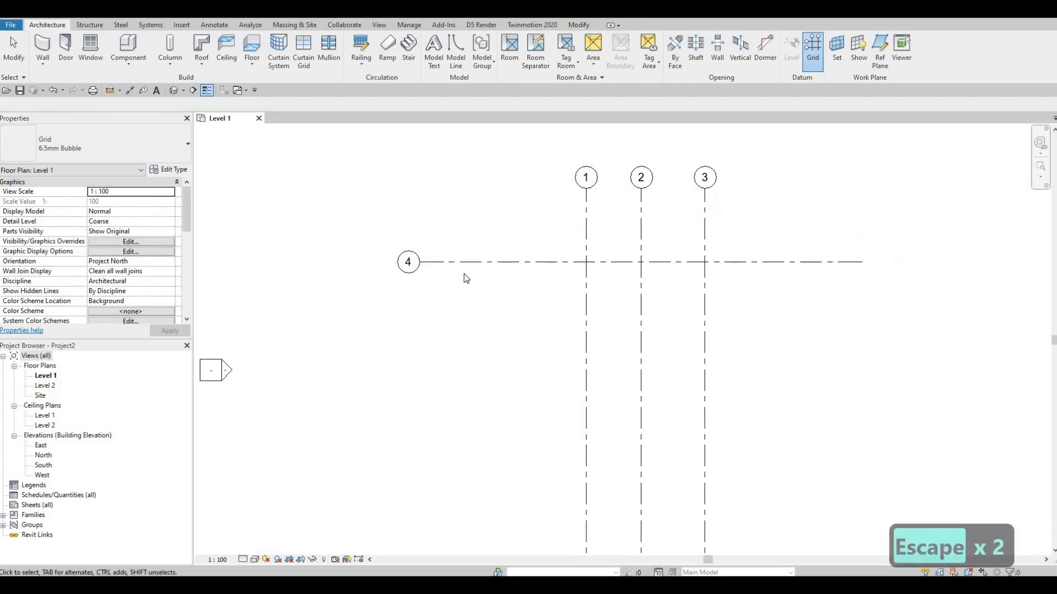
Step: Rename the horizontal grid line to A
click(407, 265)
click(407, 263)
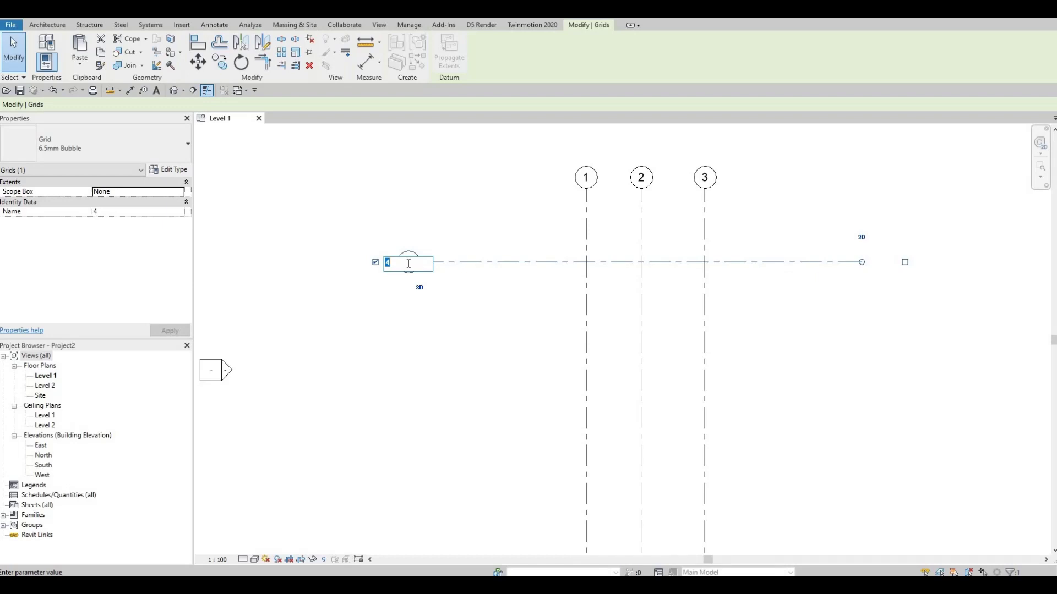
text(A)
click(432, 300)
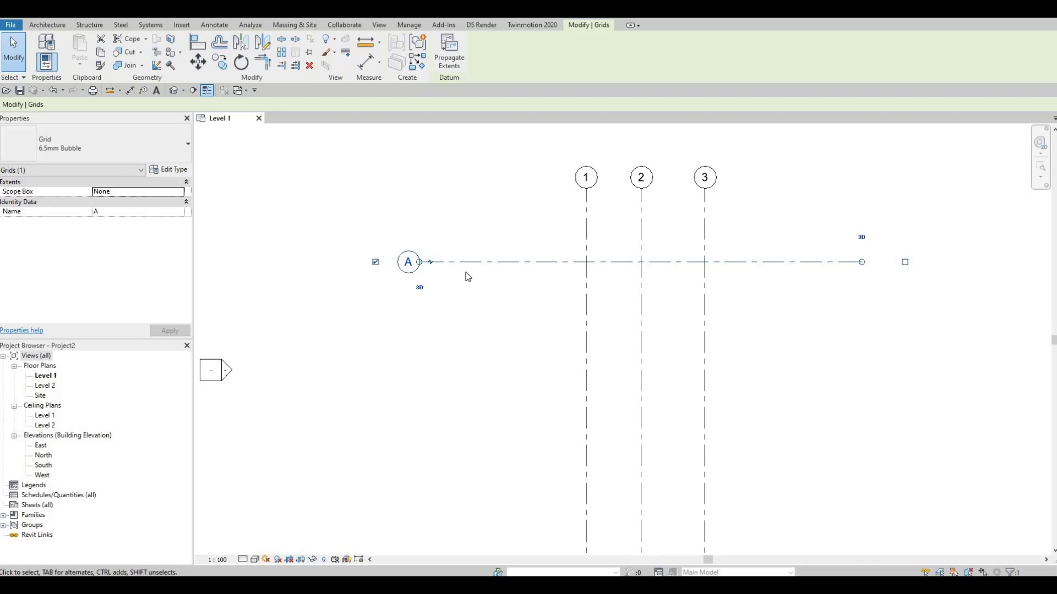
Step: Copy grid line A vertically downward at a distance of 5450, with the Multiple option enabled
key(c)
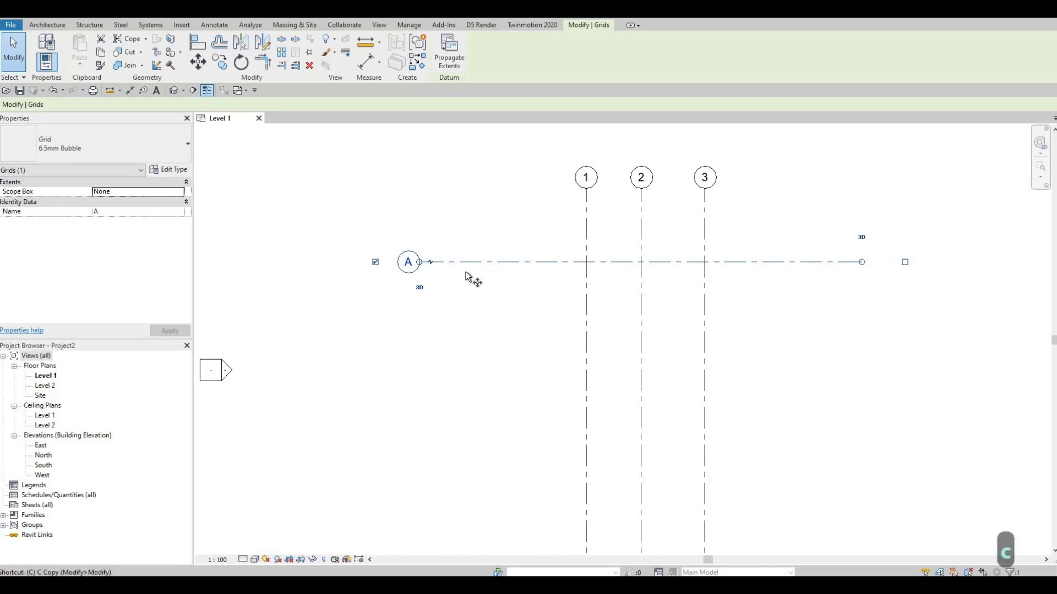
key(o)
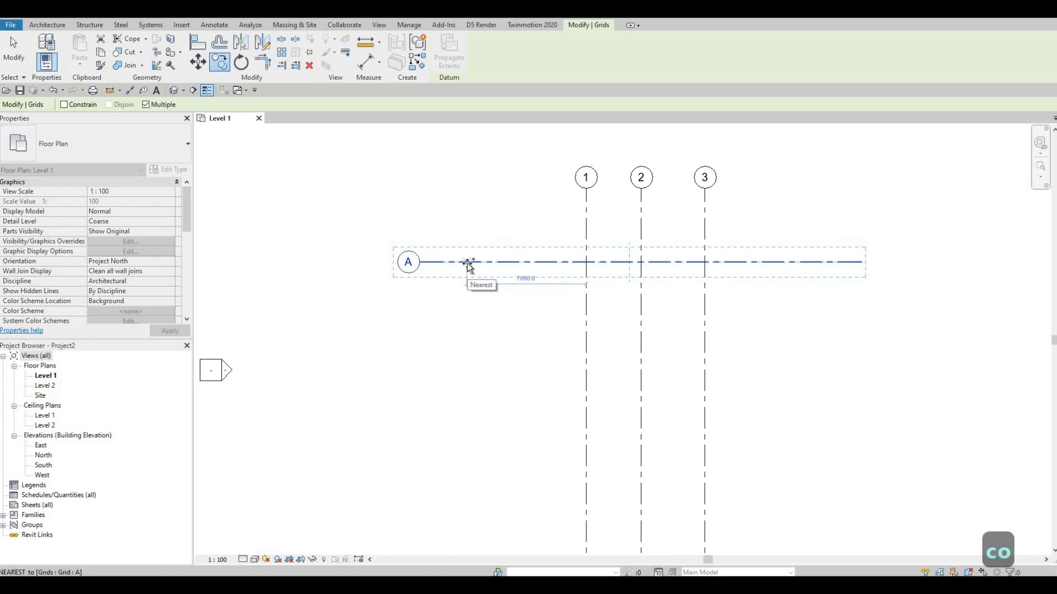
click(468, 267)
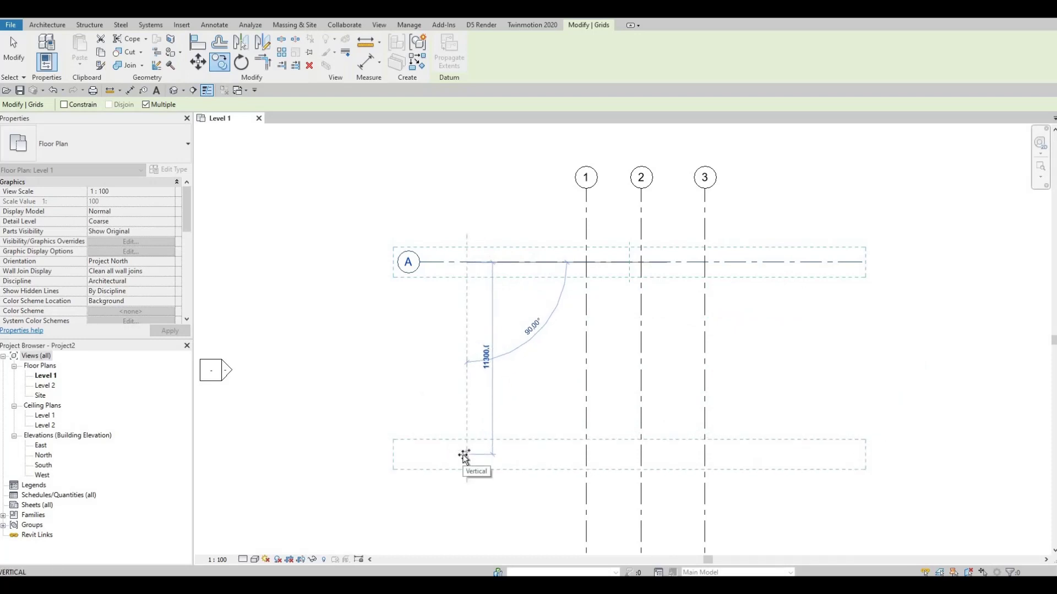
text(54)
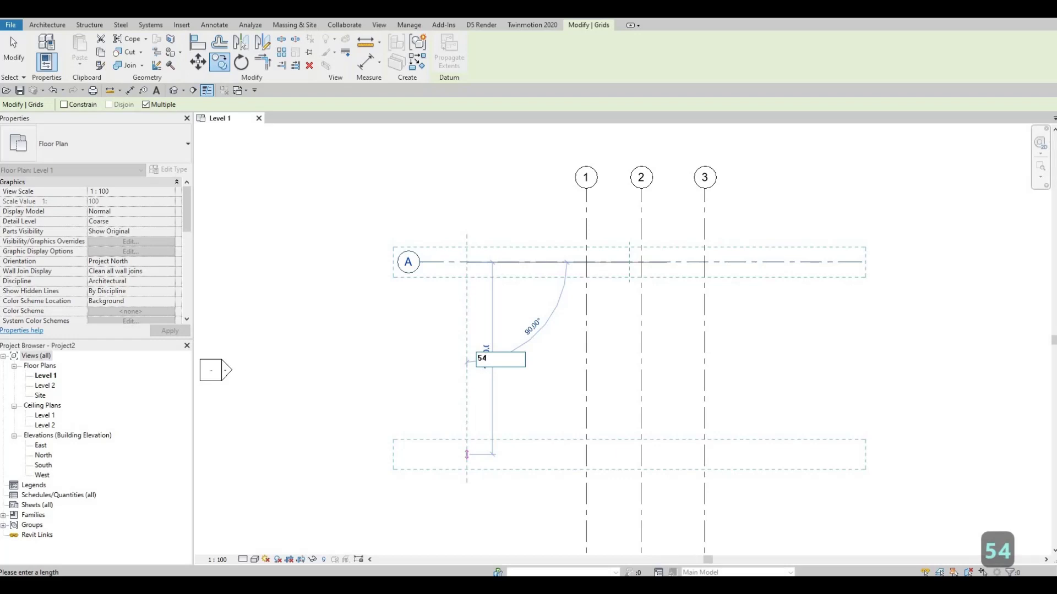
text(5)
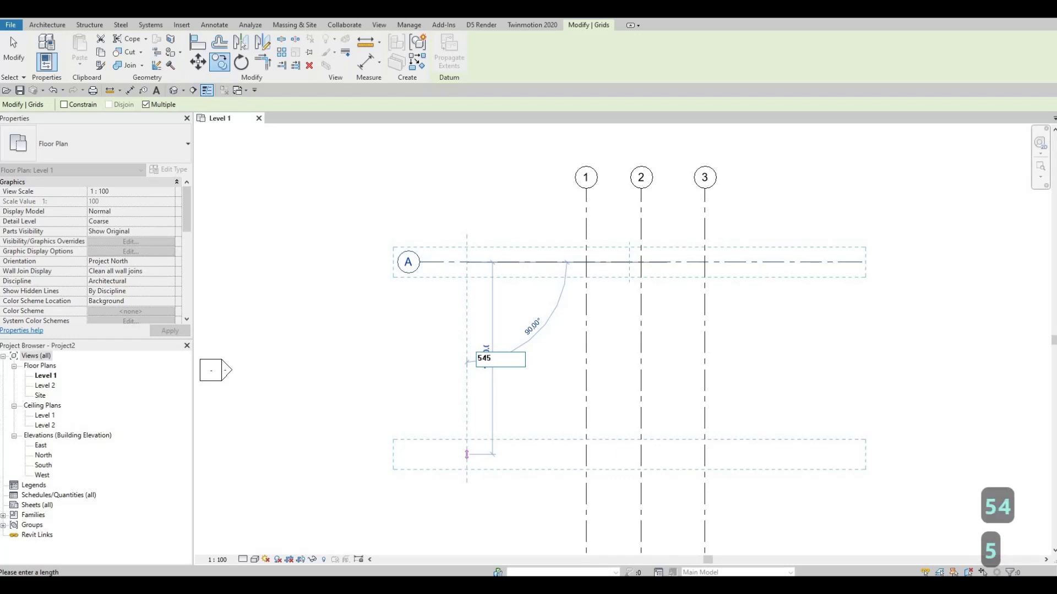
text(0)
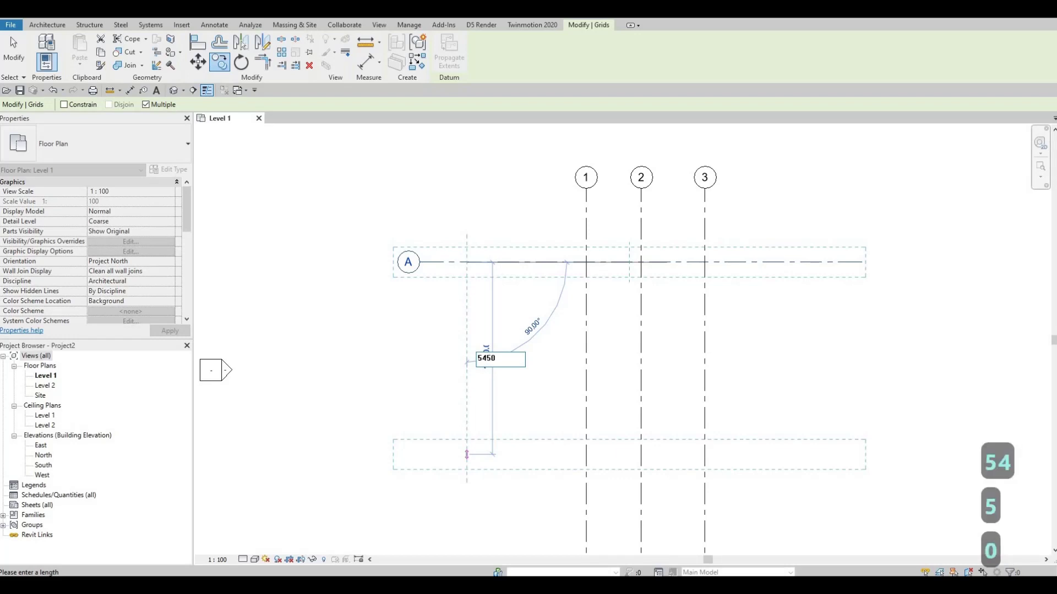
key(Return)
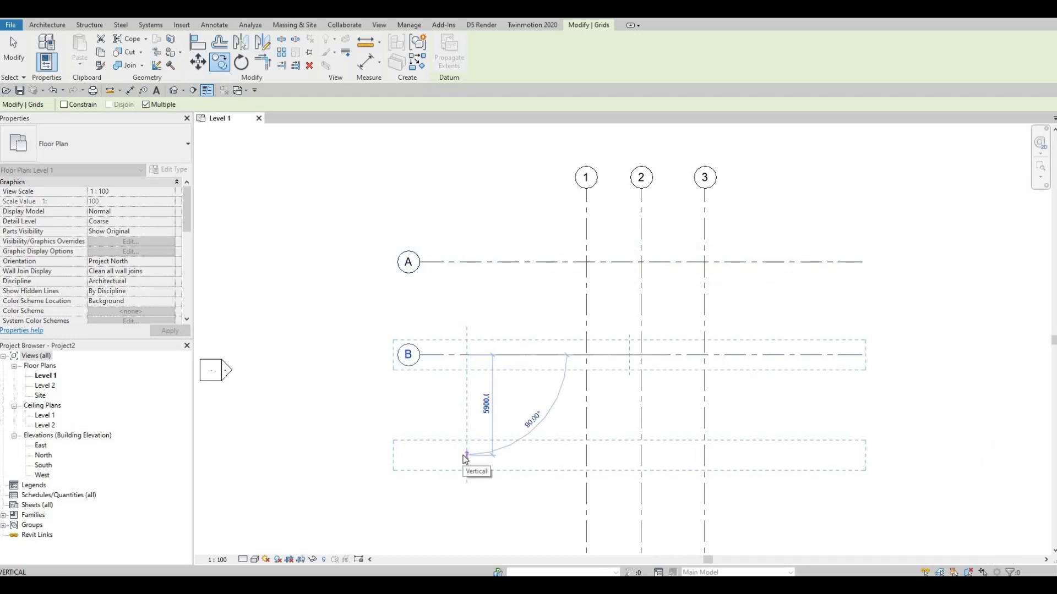
Step: Place another copy of the horizontal grid line 2635 below grid line B
text(26)
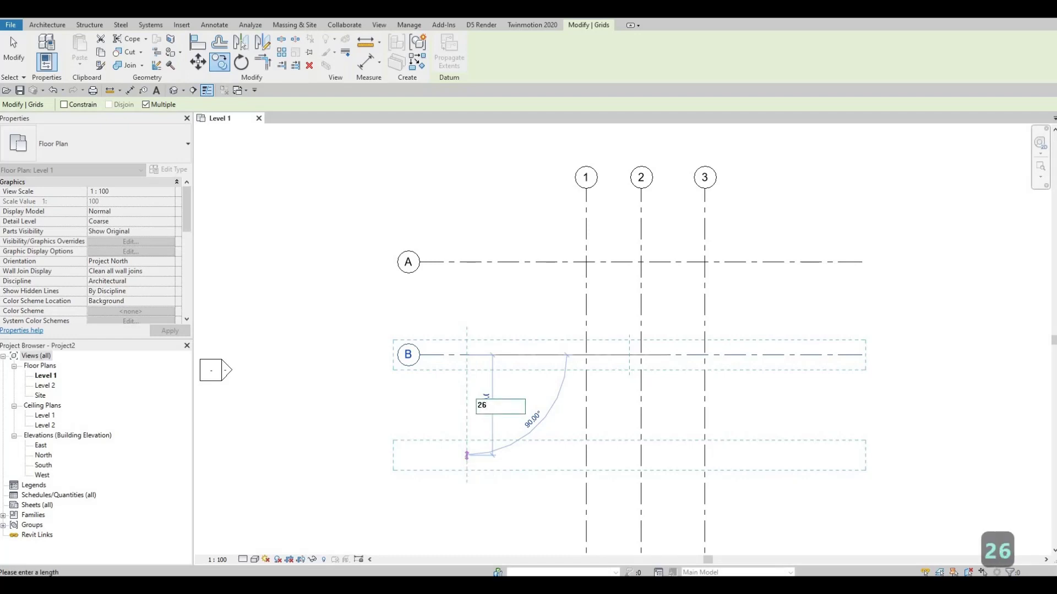
text(35)
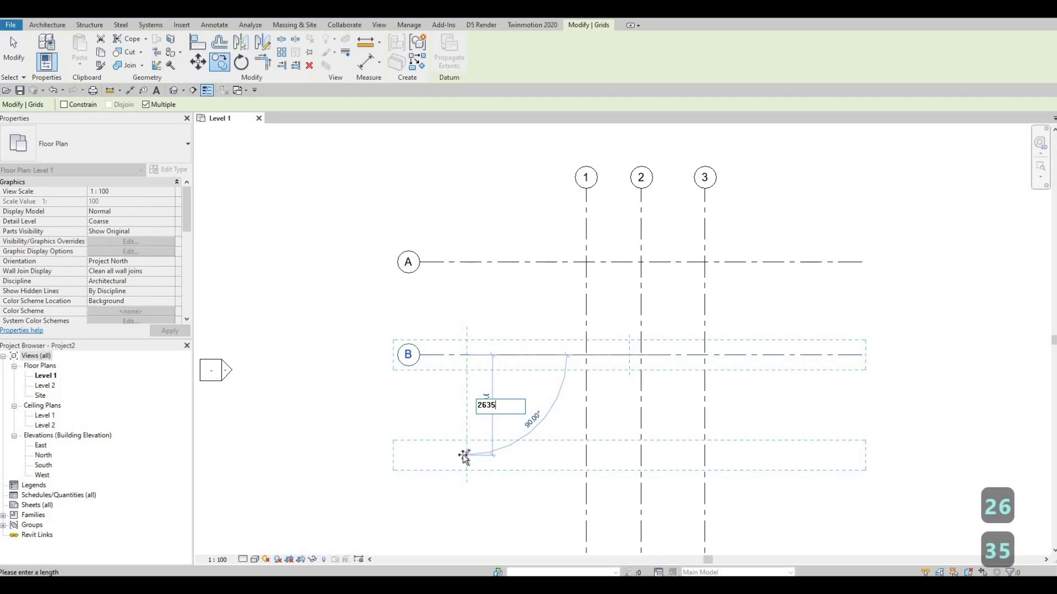
key(Return)
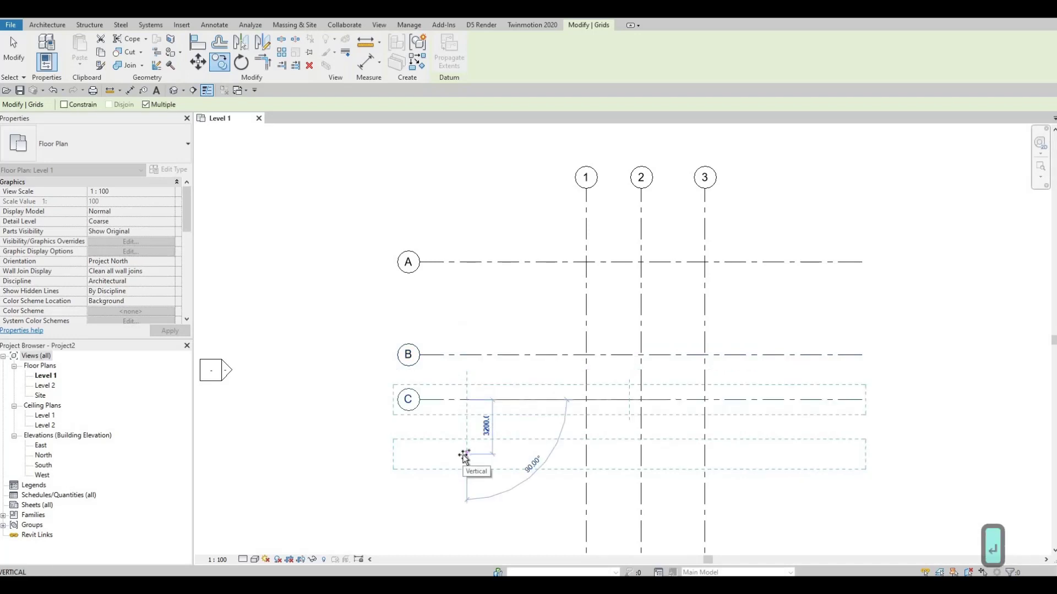
Step: Place a further horizontal grid copy 6572 below grid line C and end the Copy command
text(6)
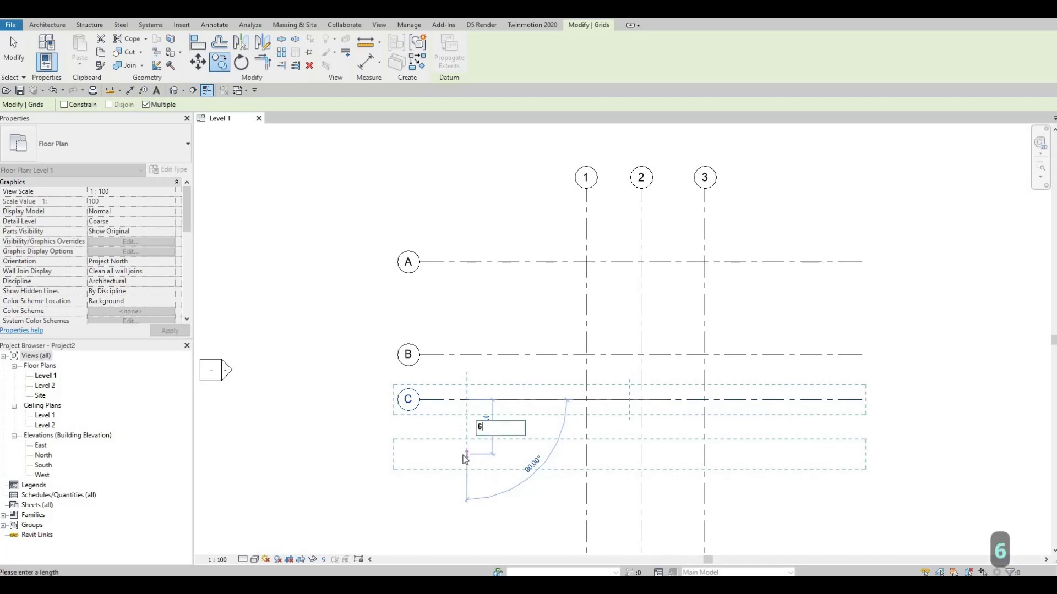
text(5)
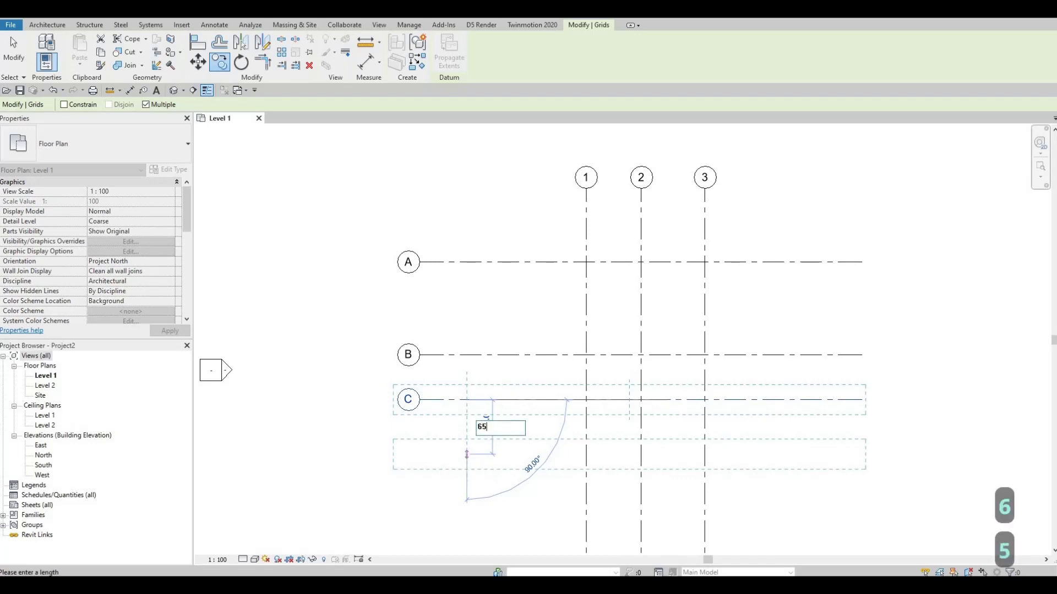
text(72)
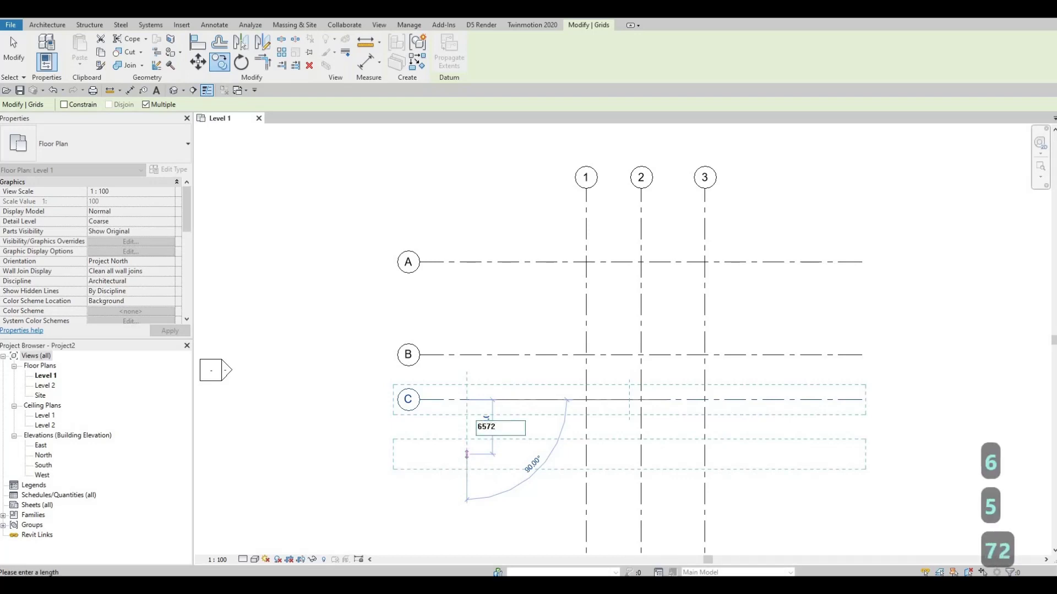
key(Return)
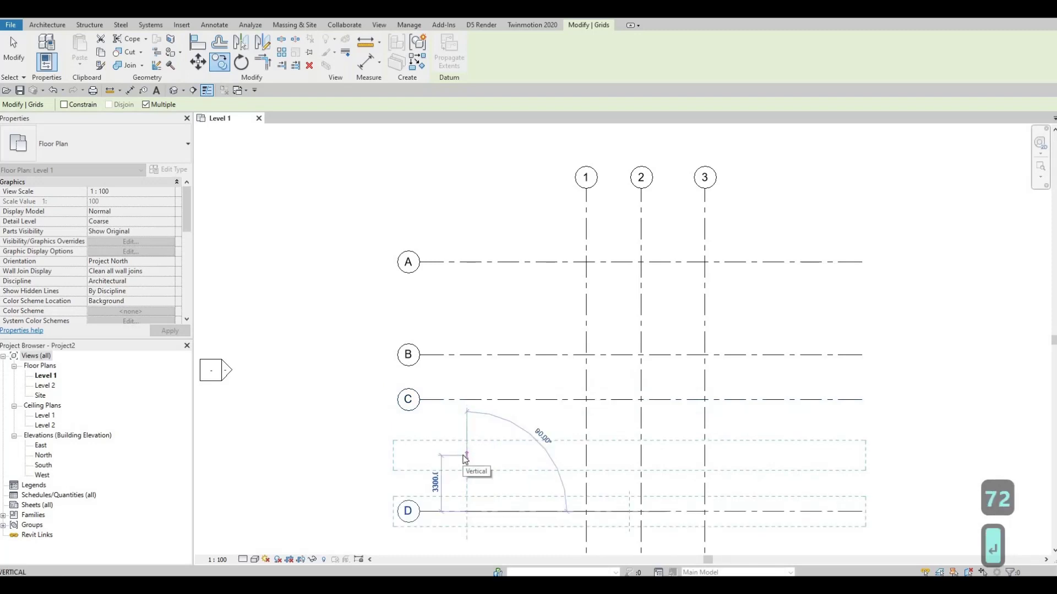
key(Escape)
key(Escape)
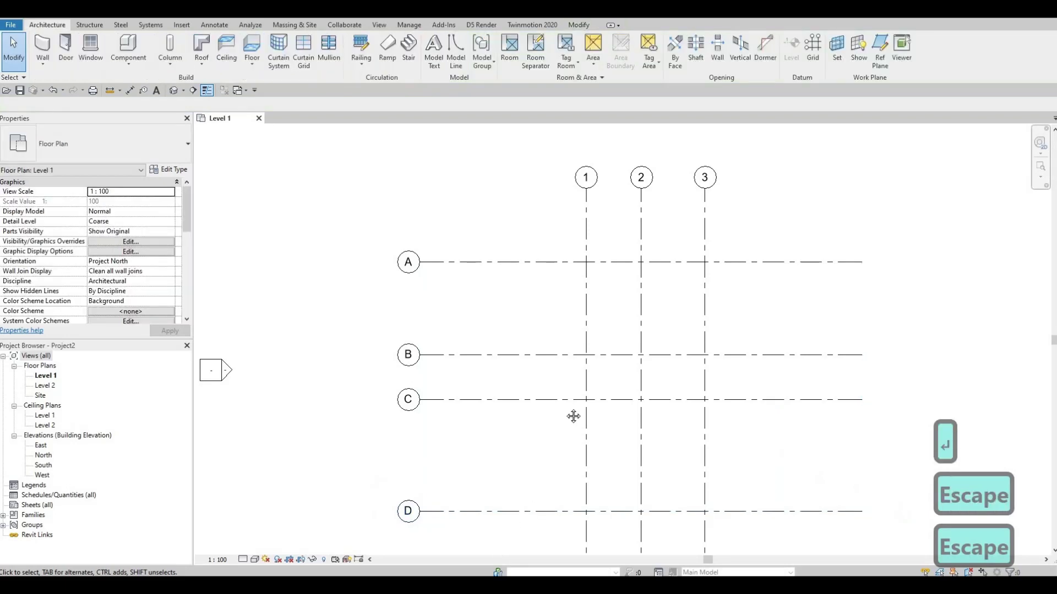
Step: Examine the complete grid layout and its position between the four elevation markers
middle_click(648, 432)
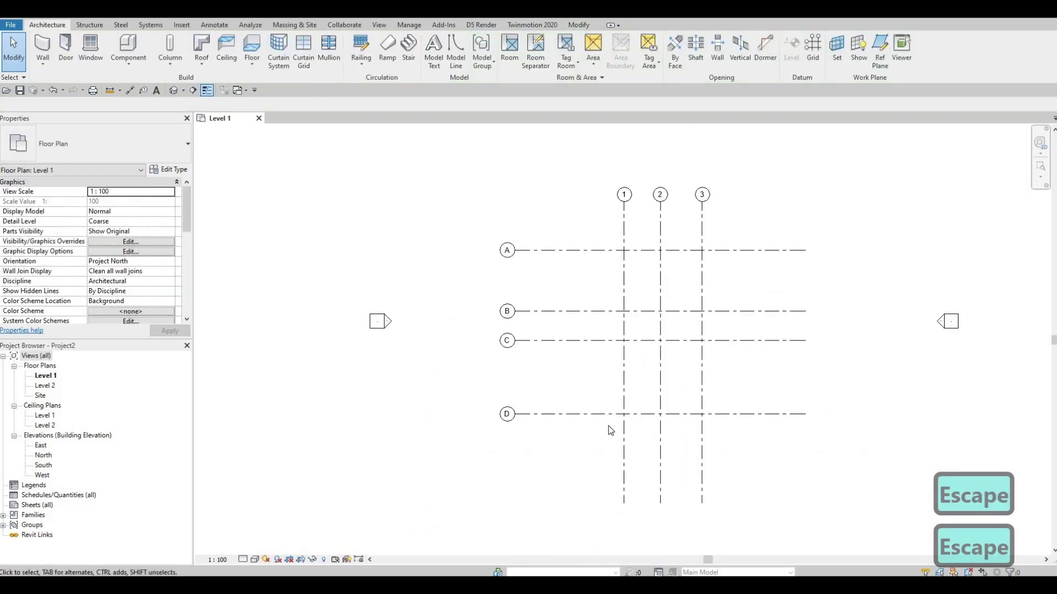
scroll(608, 427, down, 1)
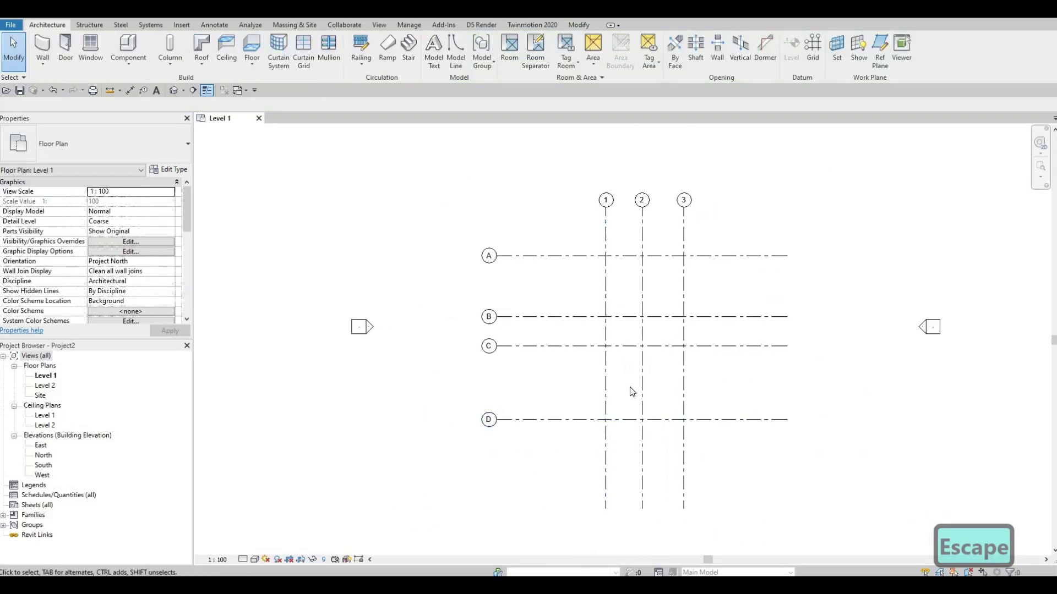
scroll(633, 385, up, 1)
middle_drag(605, 399, 598, 404)
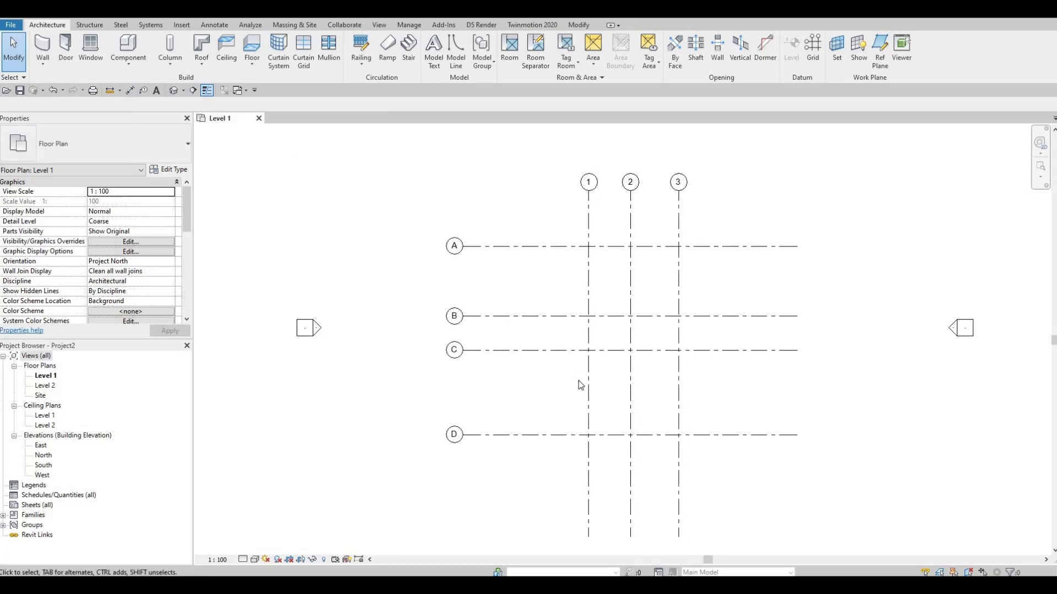
middle_drag(580, 385, 586, 430)
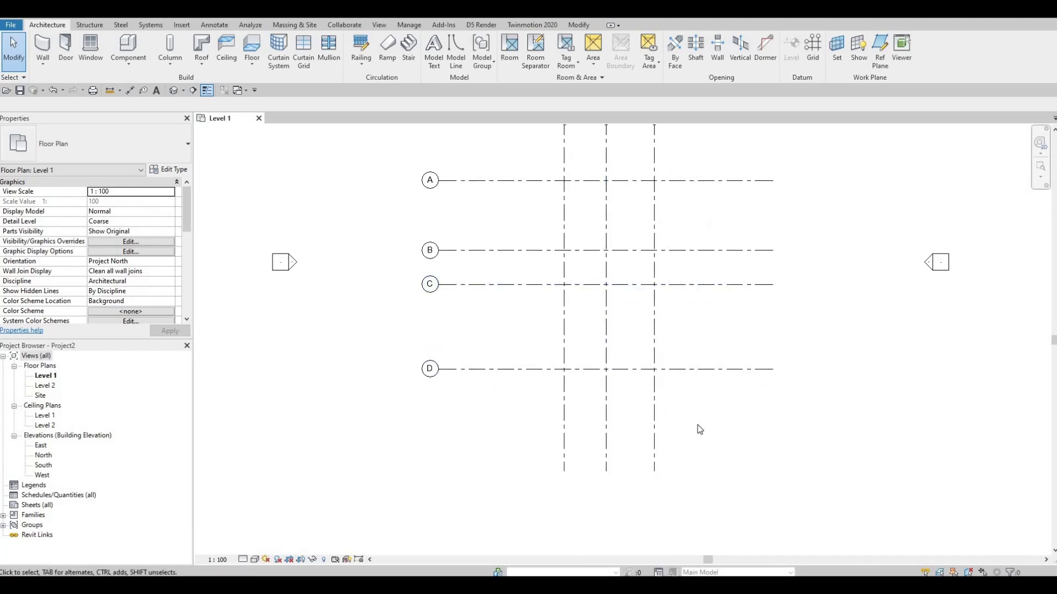
scroll(699, 408, down, 1)
scroll(702, 399, down, 1)
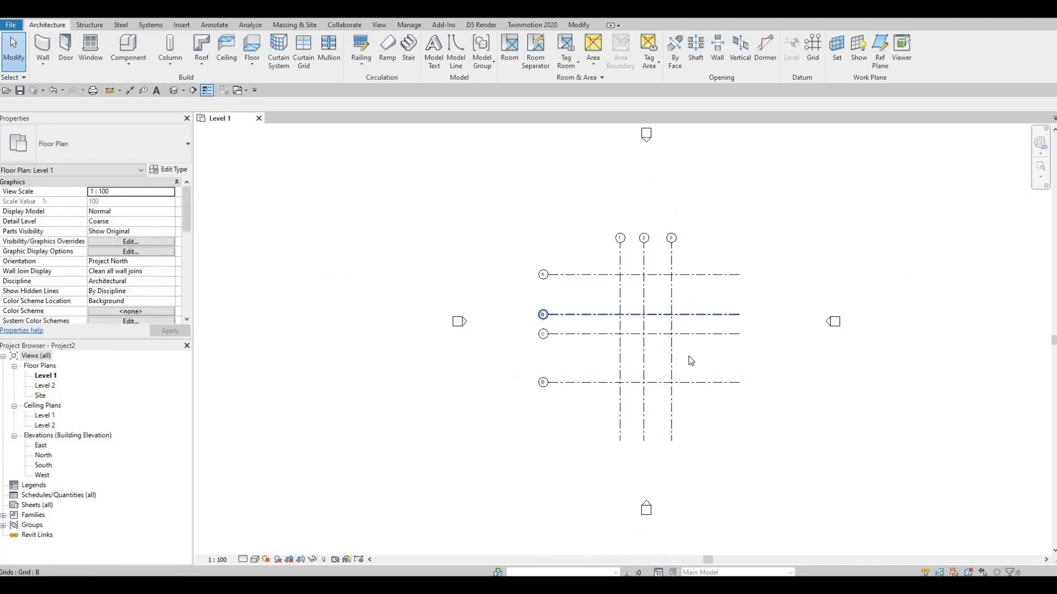
scroll(644, 394, up, 1)
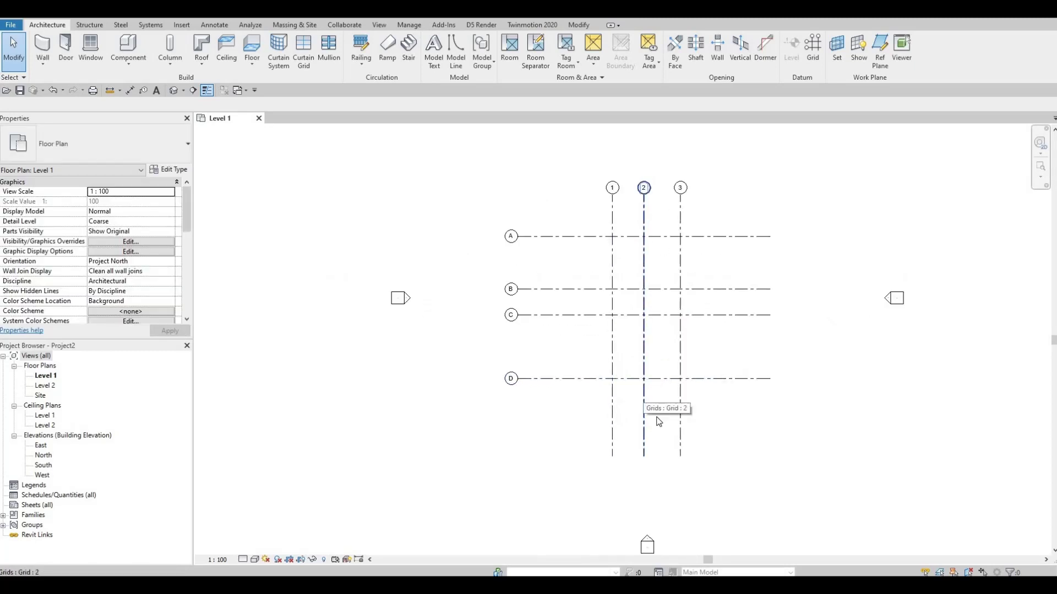
scroll(661, 374, up, 2)
scroll(636, 325, down, 2)
scroll(628, 275, down, 1)
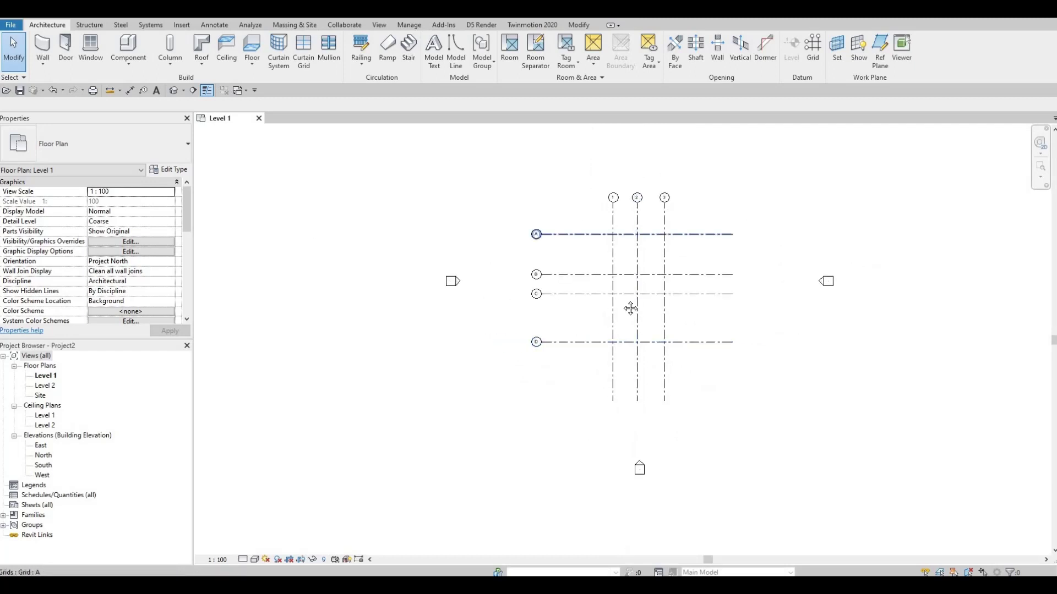
middle_drag(509, 338, 495, 371)
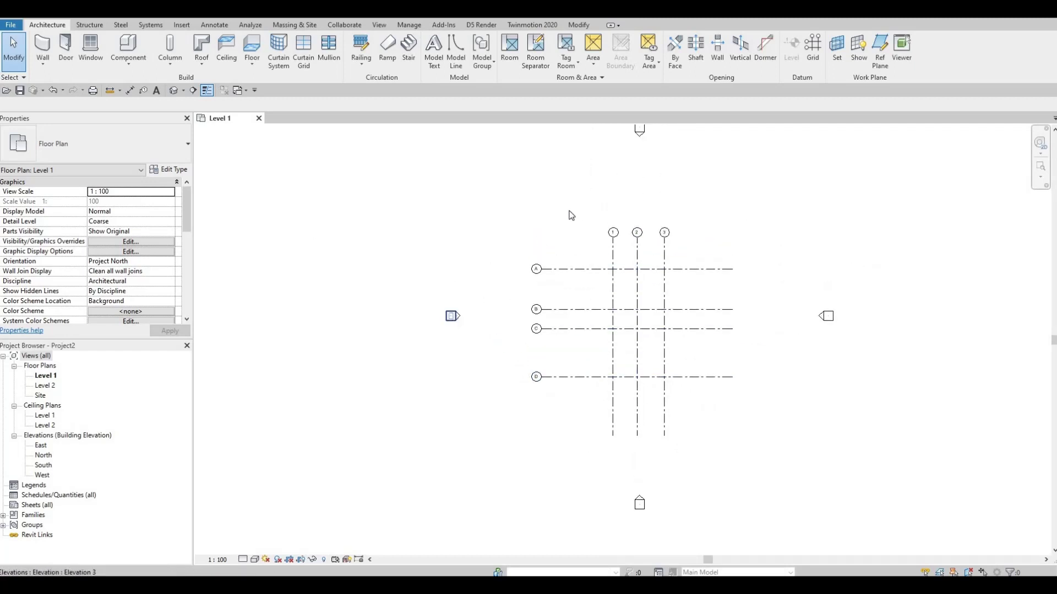
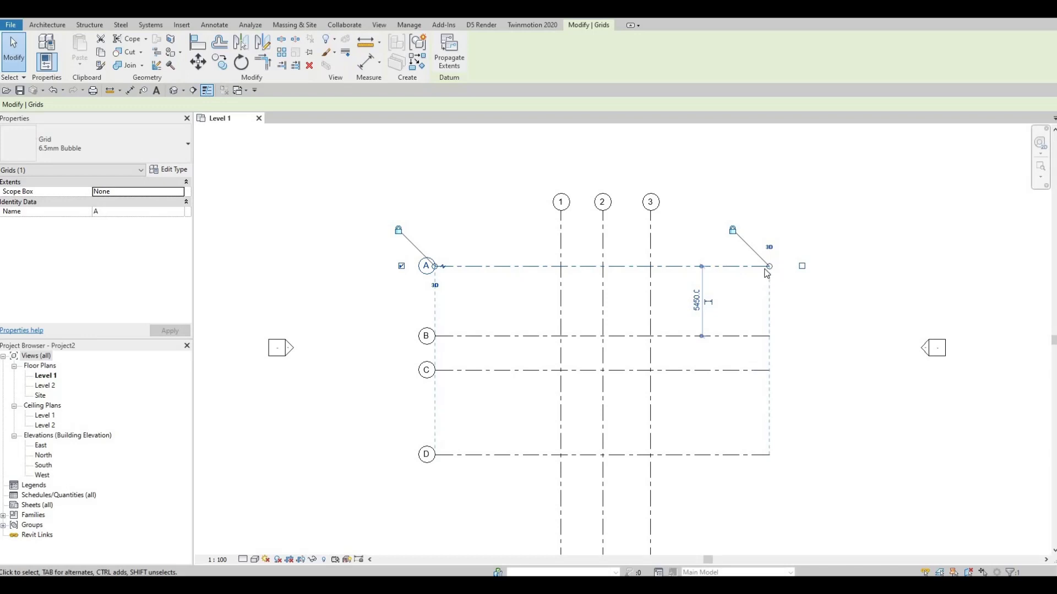
Step: Shorten the aligned horizontal grid lines A to D at both ends, bringing them closer to the vertical grid lines
drag(754, 266, 715, 267)
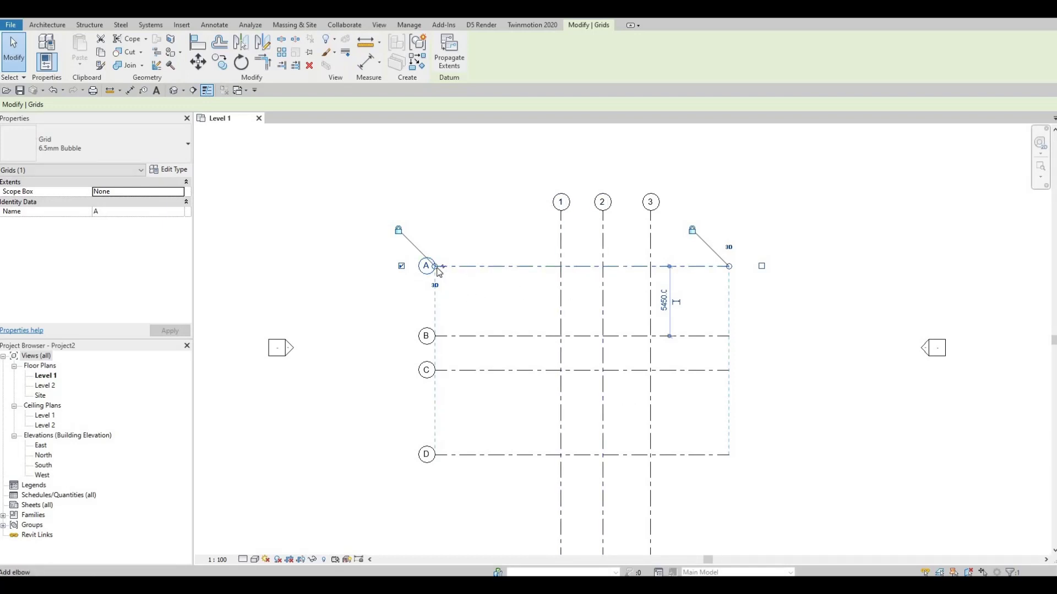
drag(441, 267, 467, 269)
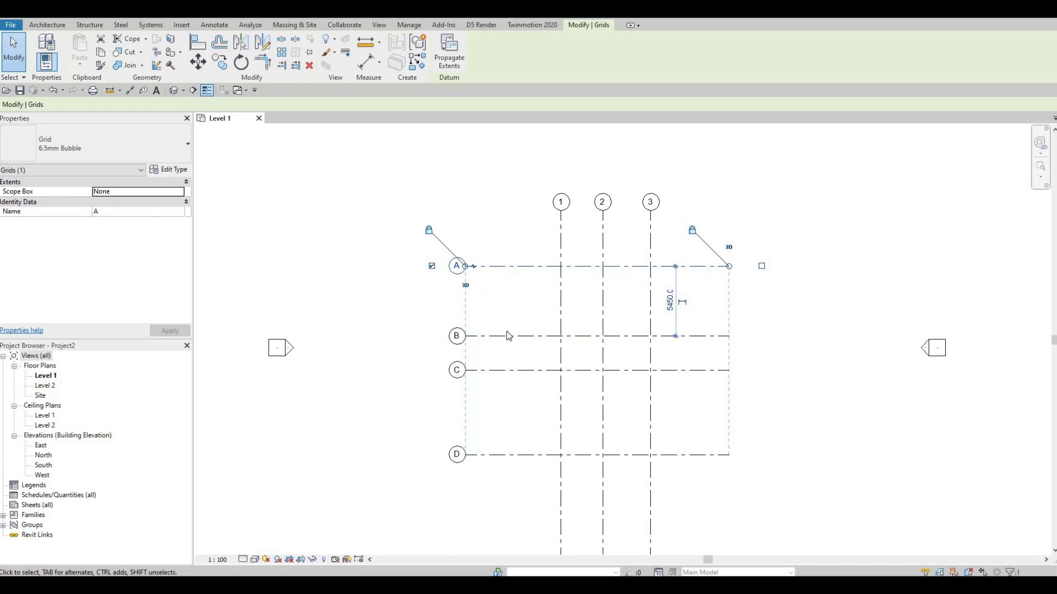
Step: Extend the aligned vertical grid lines 1 to 3 upward at their bubble ends and shorten their lower ends toward grid line D
click(562, 234)
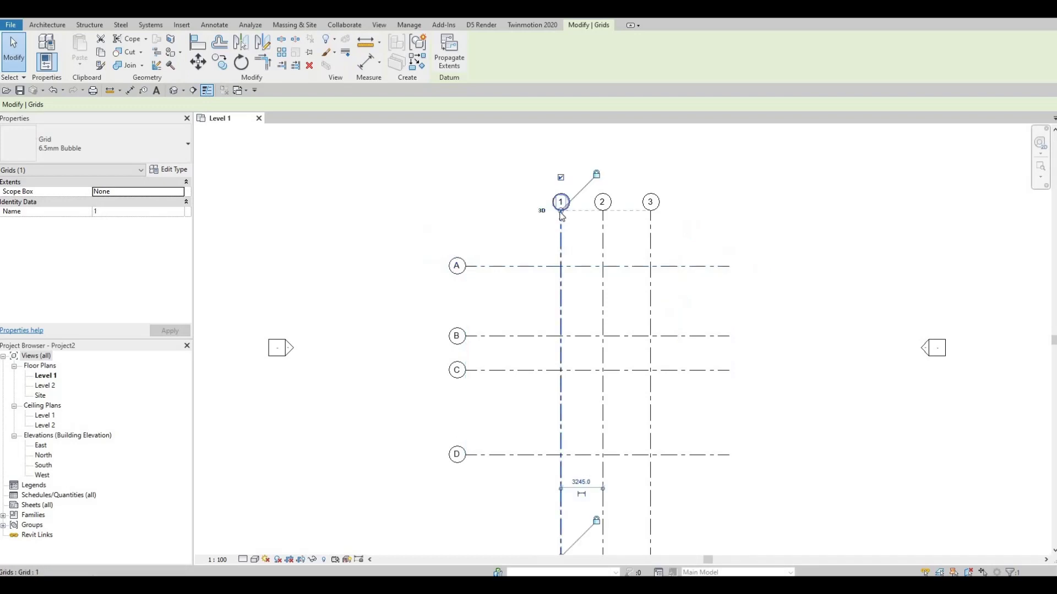
drag(562, 193, 561, 160)
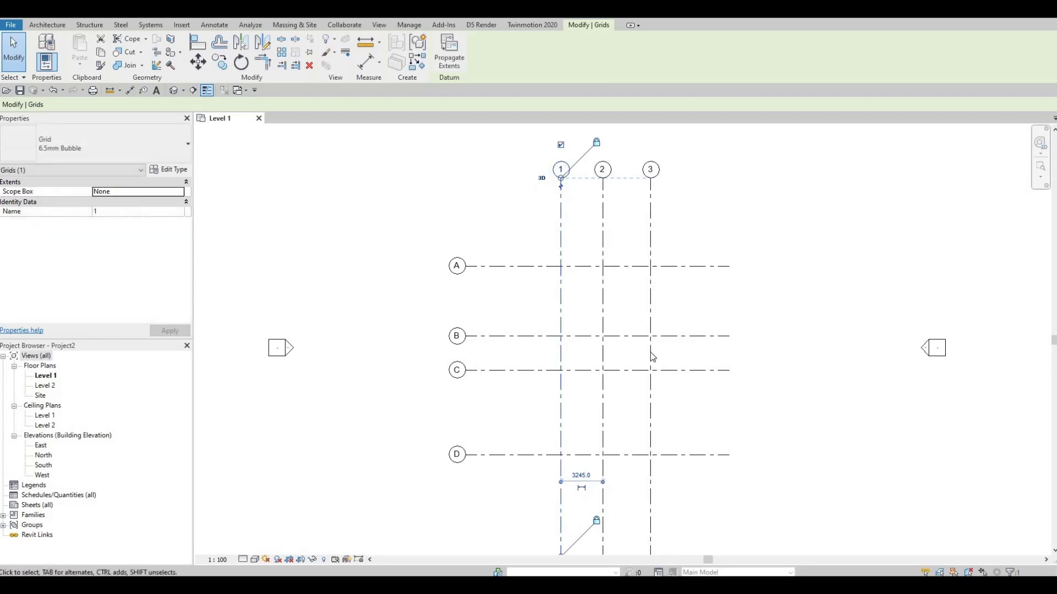
middle_drag(621, 333, 615, 228)
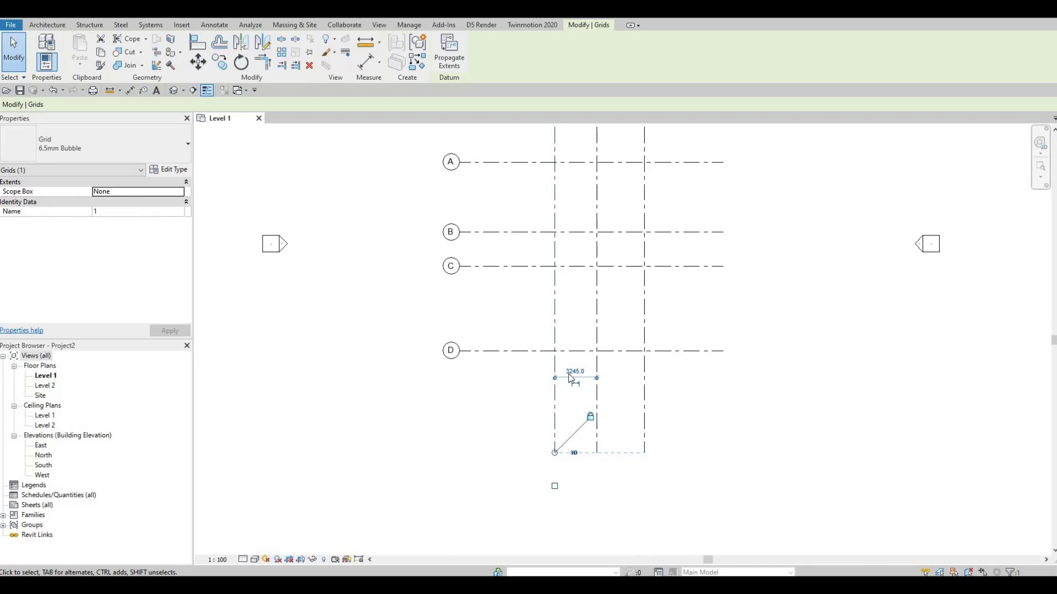
drag(554, 453, 555, 401)
middle_drag(682, 165, 708, 269)
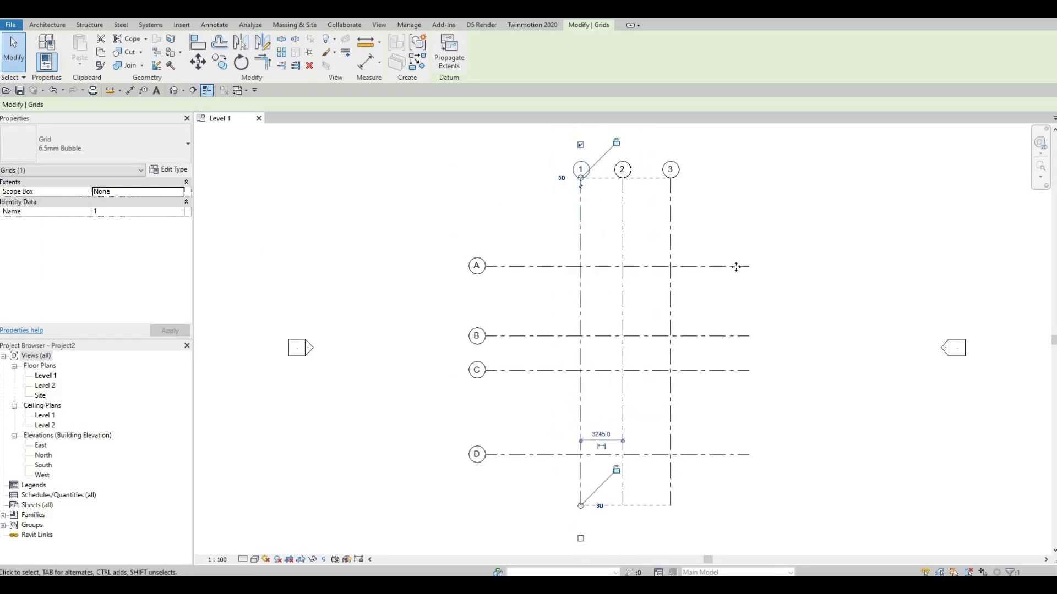
Step: Pull the right ends of horizontal grid lines A to D further in toward grid line 3
click(718, 267)
drag(727, 270, 736, 358)
middle_drag(734, 354, 692, 354)
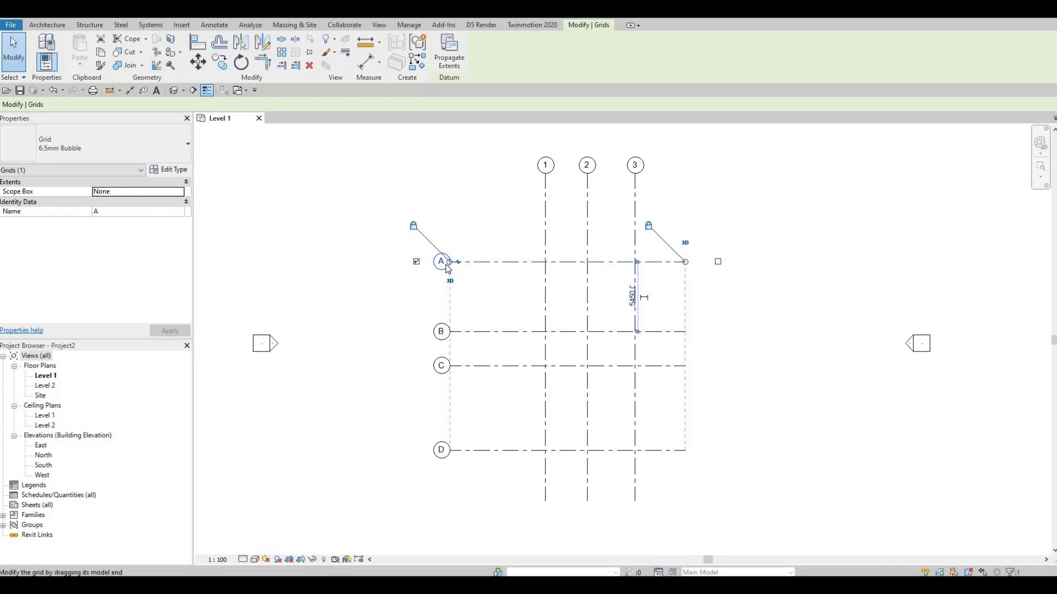
Step: Show the grid bubbles at the right ends of grid lines A and B
click(719, 262)
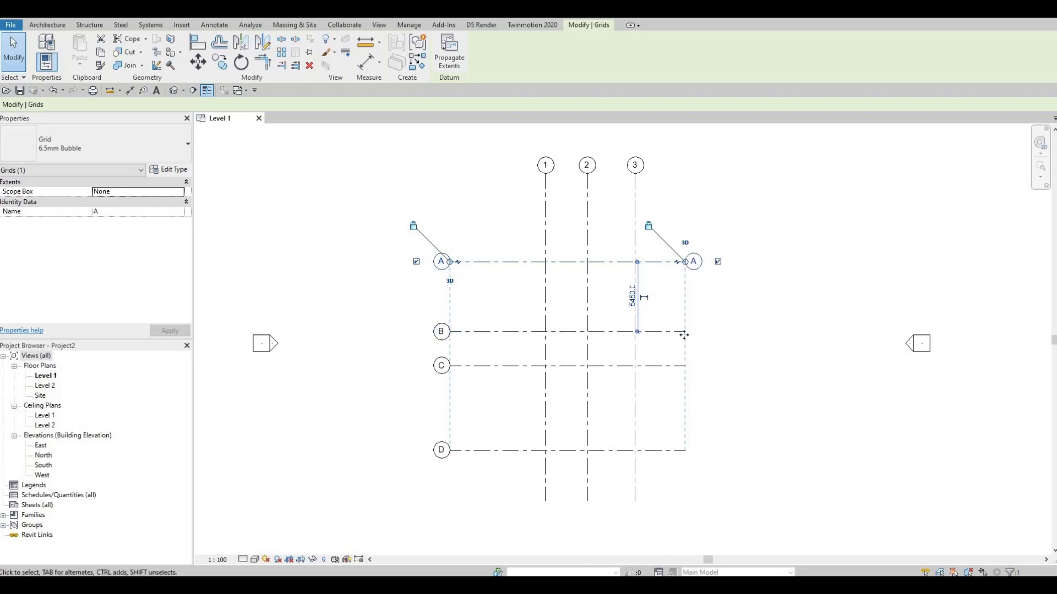
click(667, 333)
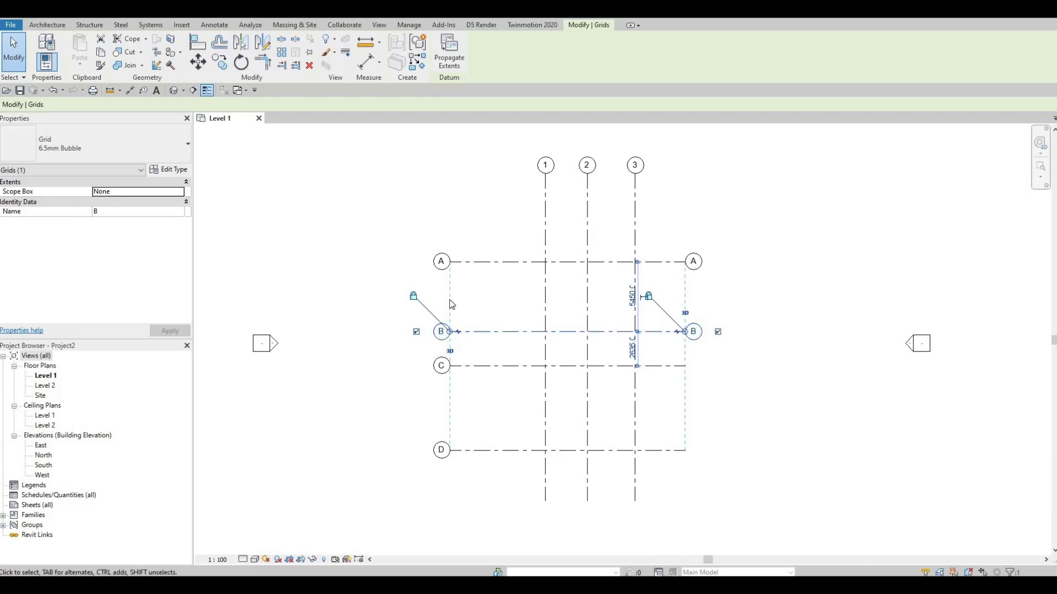
Step: Hide the right-end bubbles of grid lines B and A again
click(717, 333)
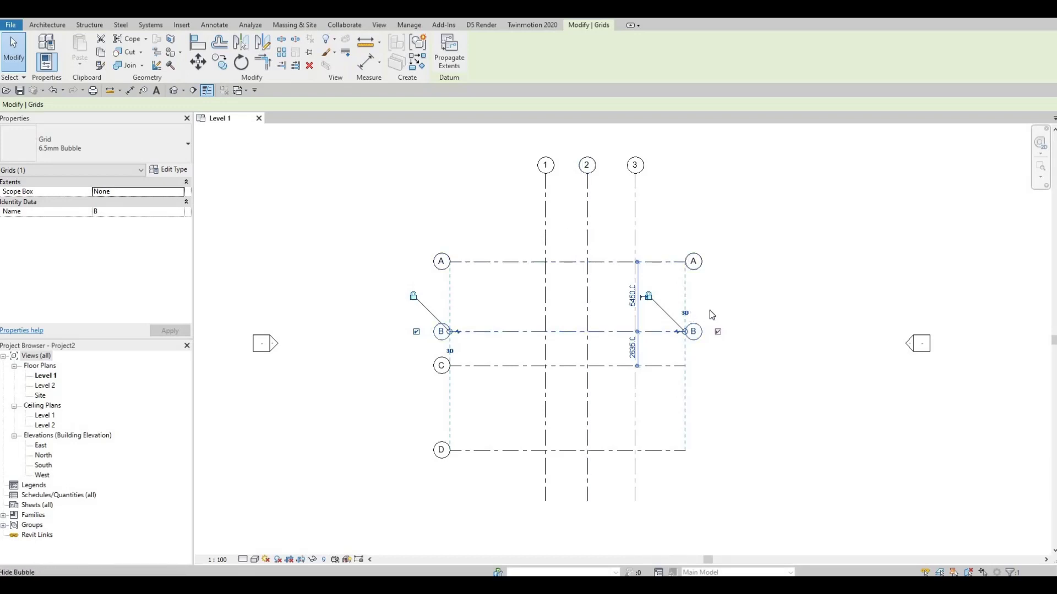
click(668, 263)
click(718, 262)
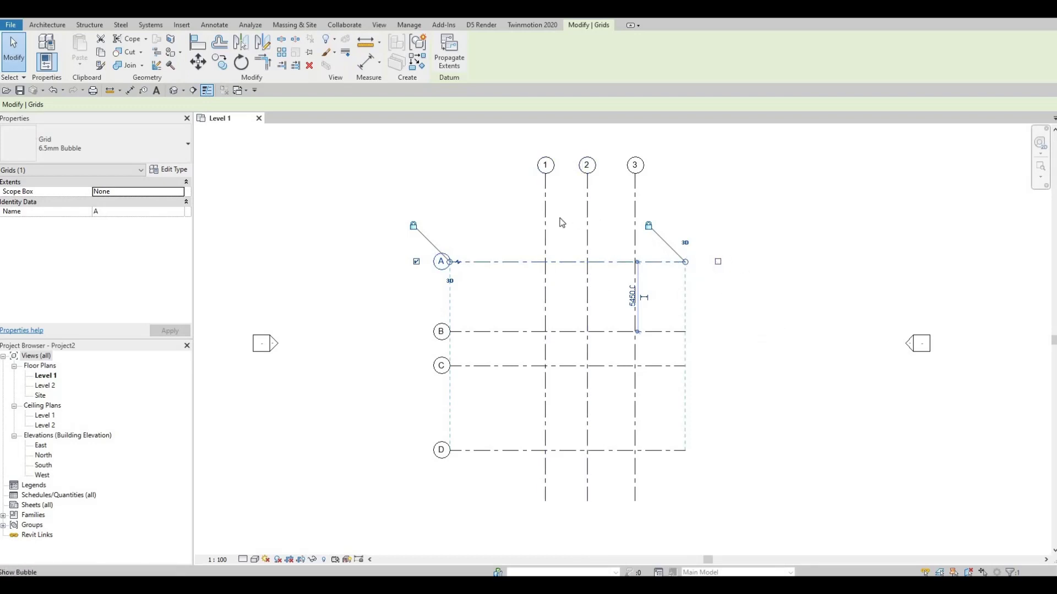
Step: Place a chained aligned dimension across grid lines 1, 2 and 3, just above grid line A
middle_drag(554, 306, 680, 408)
middle_drag(479, 317, 523, 407)
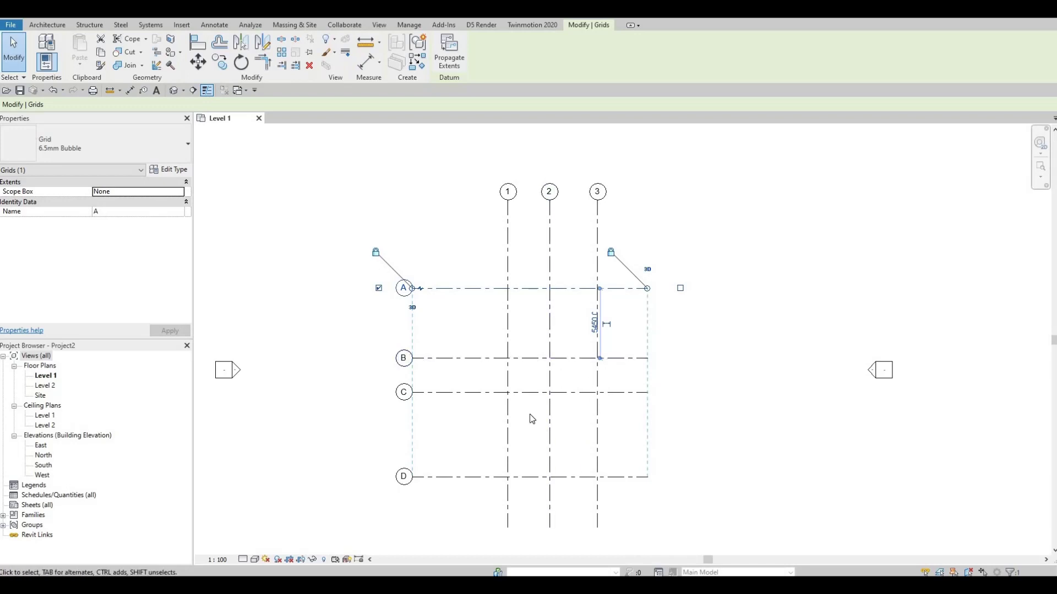
scroll(498, 399, up, 1)
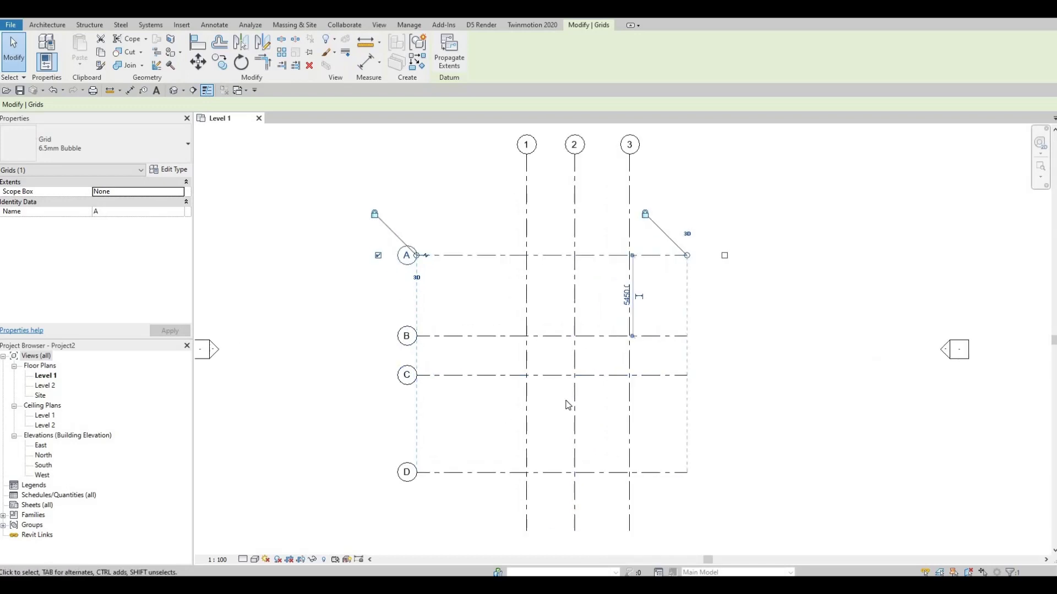
scroll(573, 410, up, 1)
middle_drag(580, 417, 573, 424)
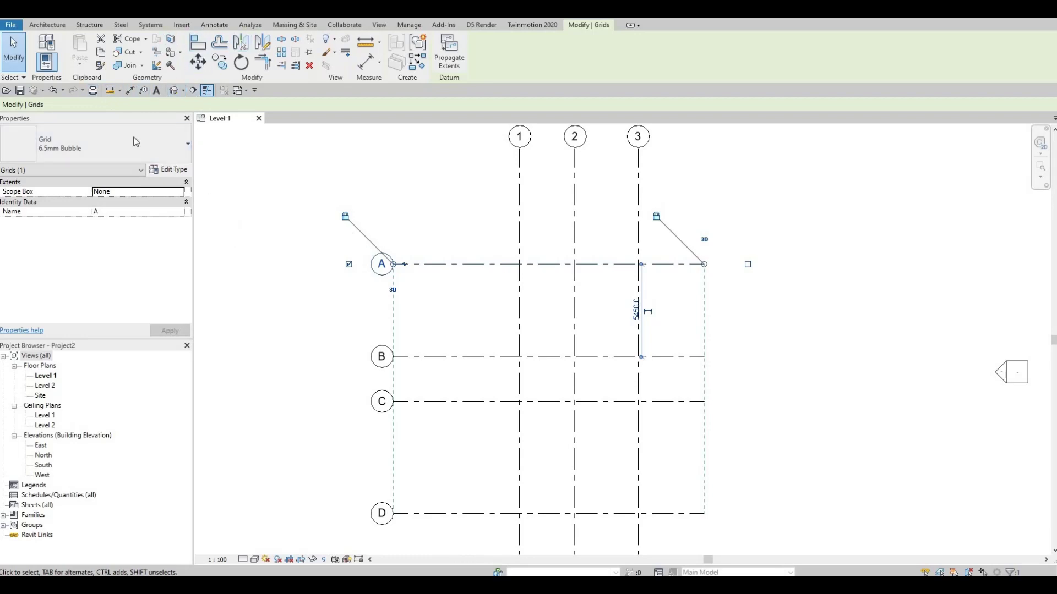
click(131, 91)
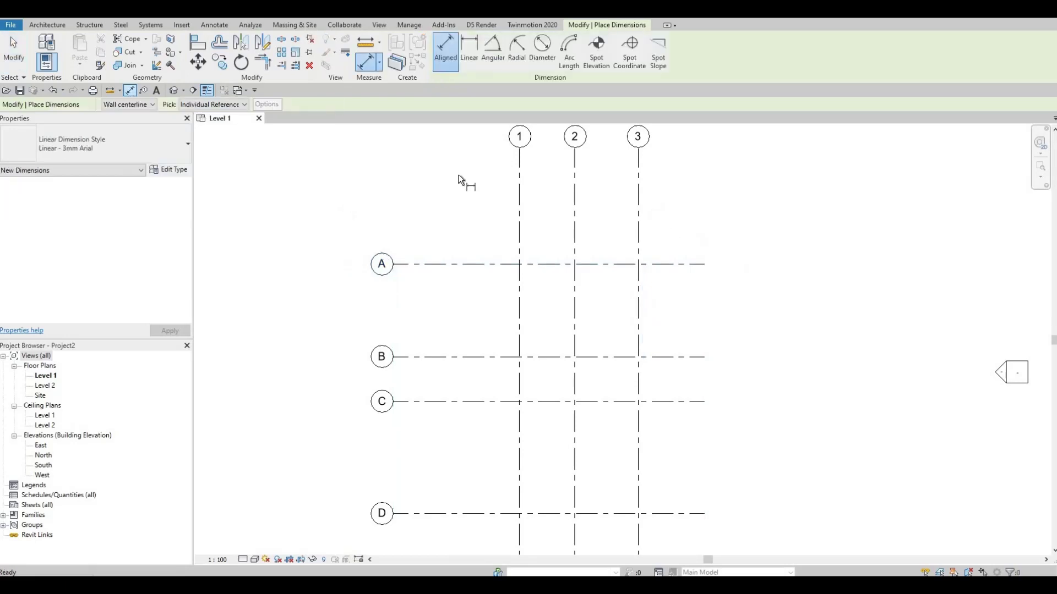
scroll(494, 188, up, 2)
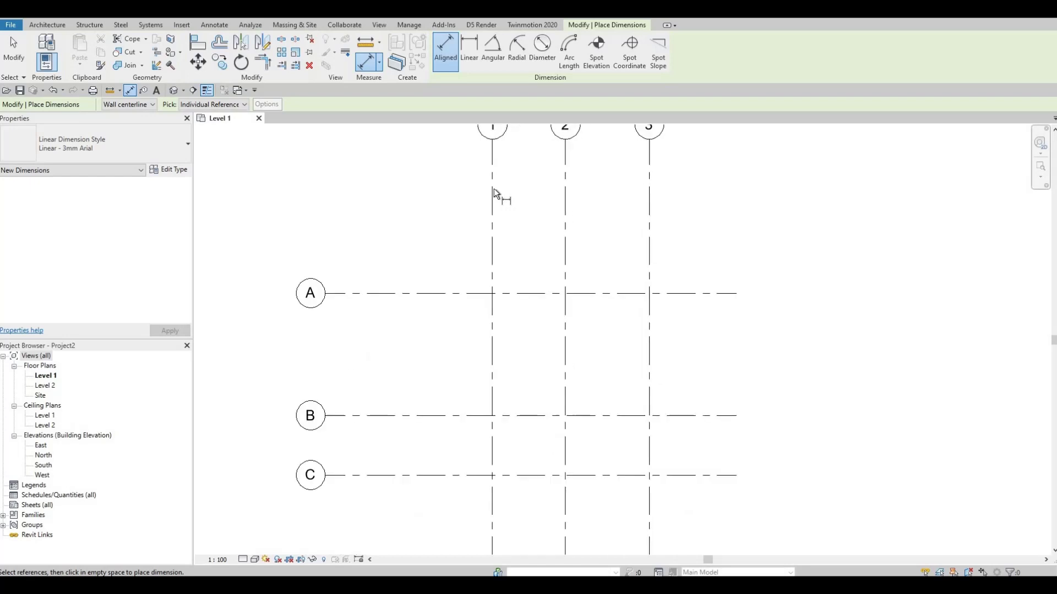
click(536, 197)
click(563, 203)
click(567, 203)
click(650, 227)
click(698, 239)
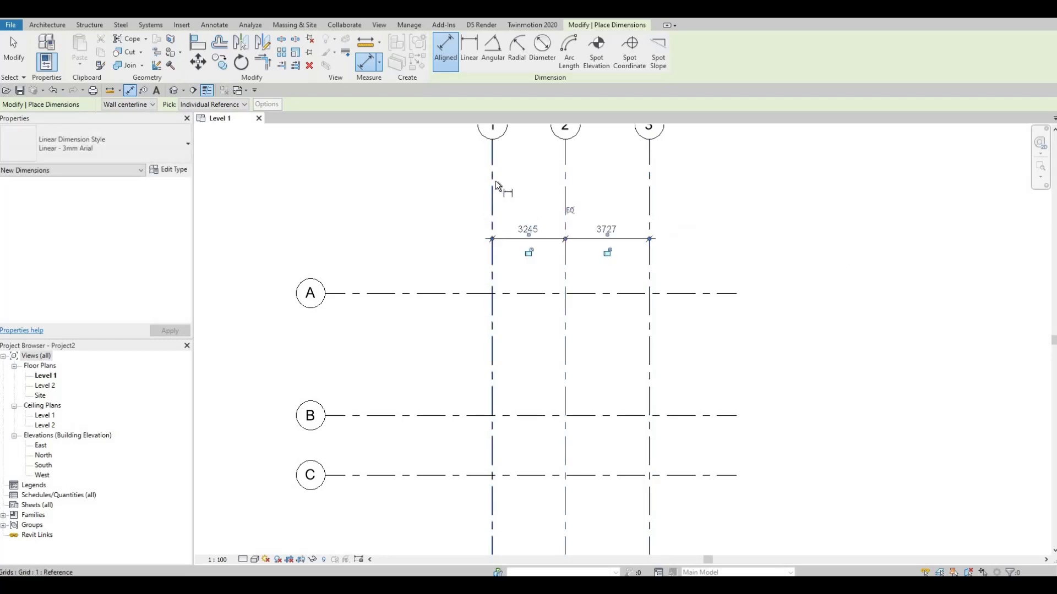
Step: Add an overall aligned dimension from grid line 1 to grid line 3 above the chained one
click(492, 179)
click(649, 190)
click(712, 190)
Step: Place a chained aligned dimension down grid lines A, B, C and D, between their bubbles and grid line 1
middle_drag(315, 226, 536, 199)
click(547, 200)
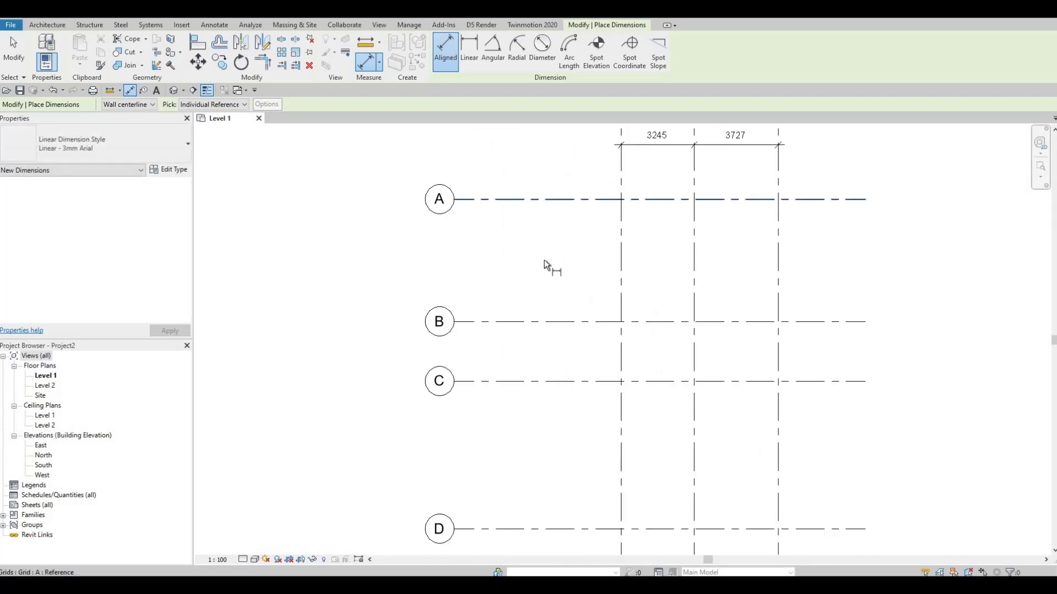
click(549, 322)
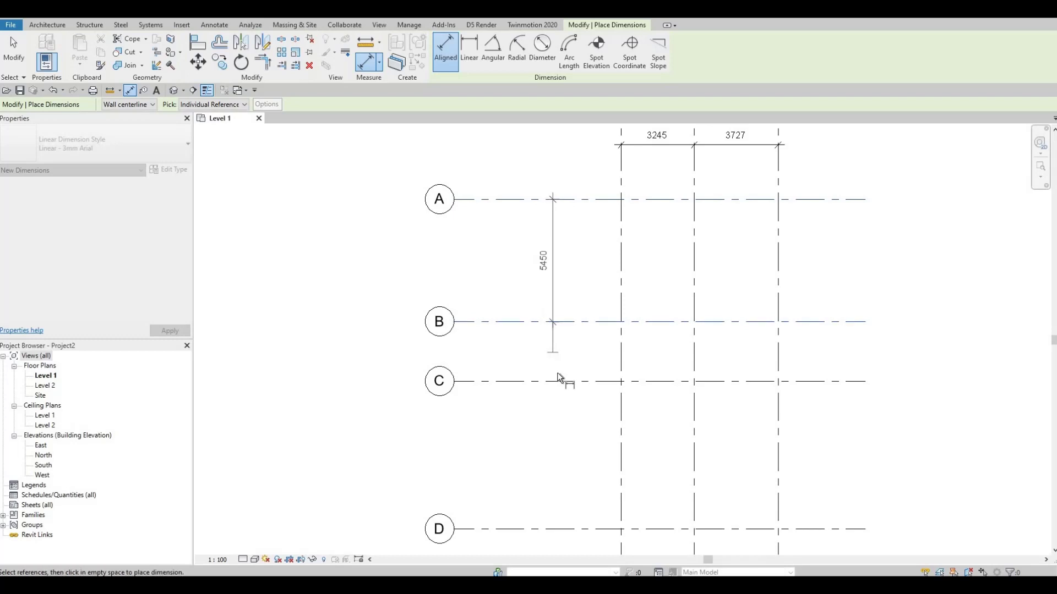
click(556, 380)
middle_drag(554, 331, 537, 190)
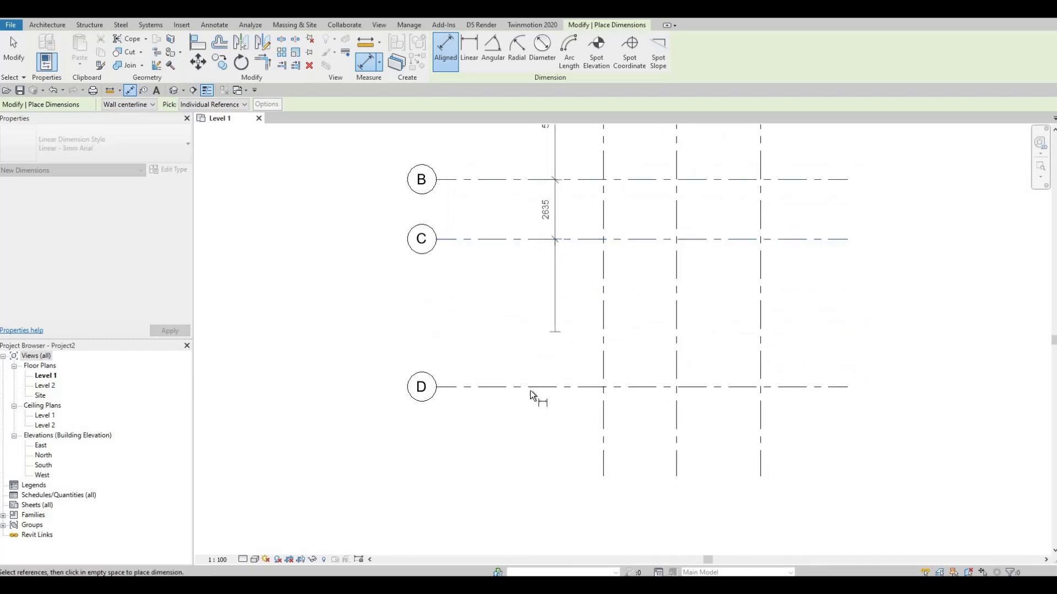
click(547, 414)
click(551, 414)
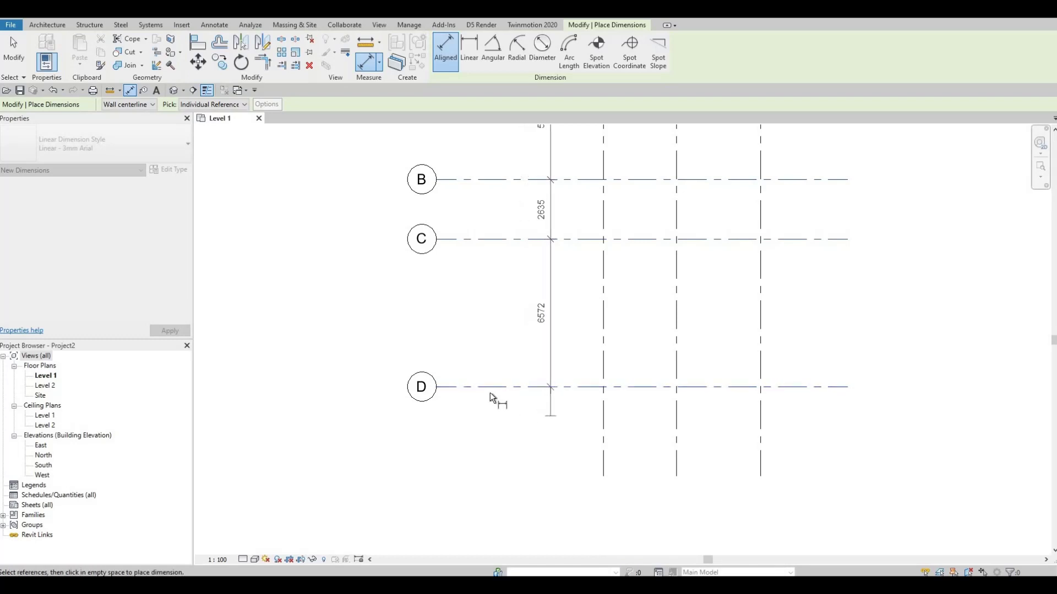
Step: Add an overall aligned dimension between grid lines D and A beside the vertical chain, and end dimensioning
click(493, 380)
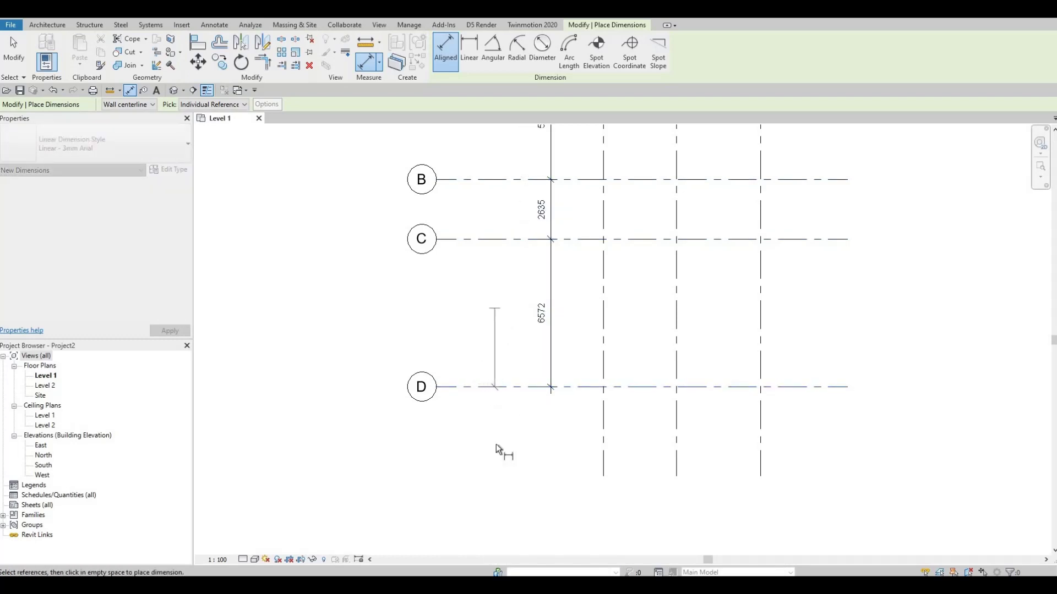
middle_drag(497, 132, 497, 369)
click(496, 296)
click(485, 309)
scroll(531, 371, down, 1)
middle_drag(521, 377, 507, 345)
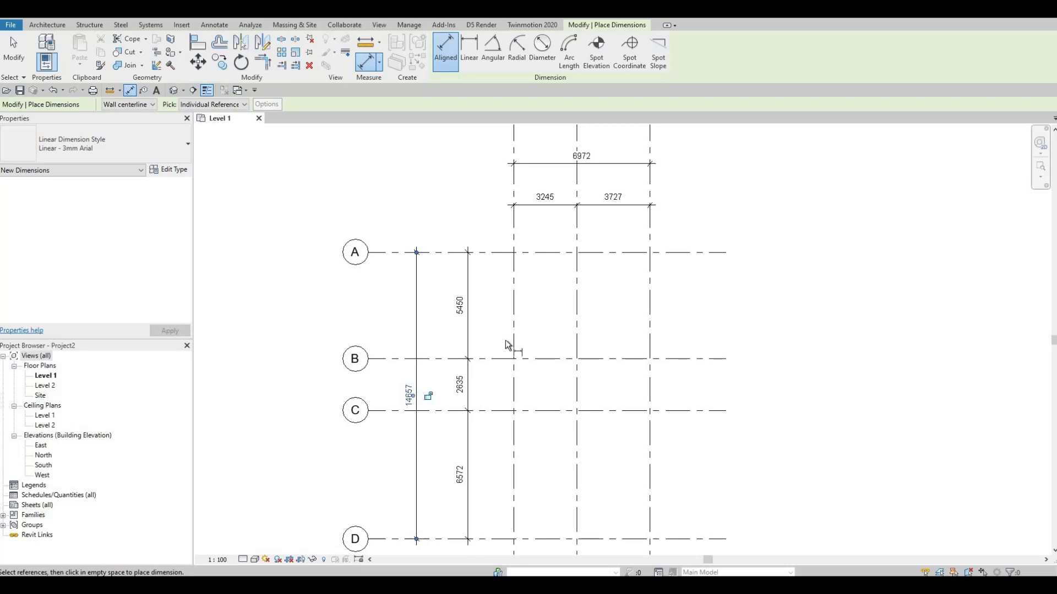
key(Escape)
key(Escape)
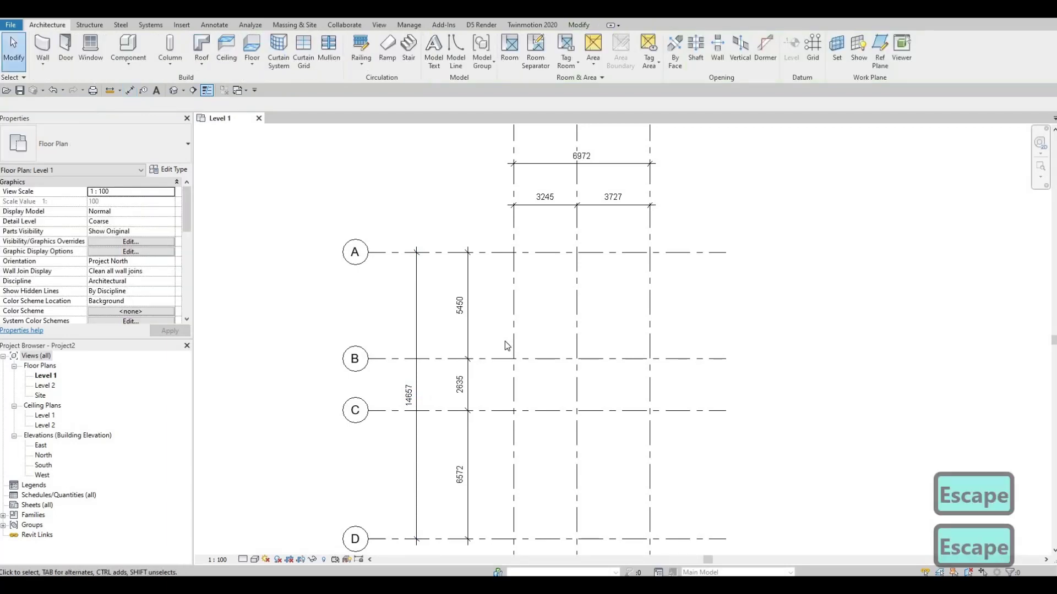
scroll(506, 345, down, 1)
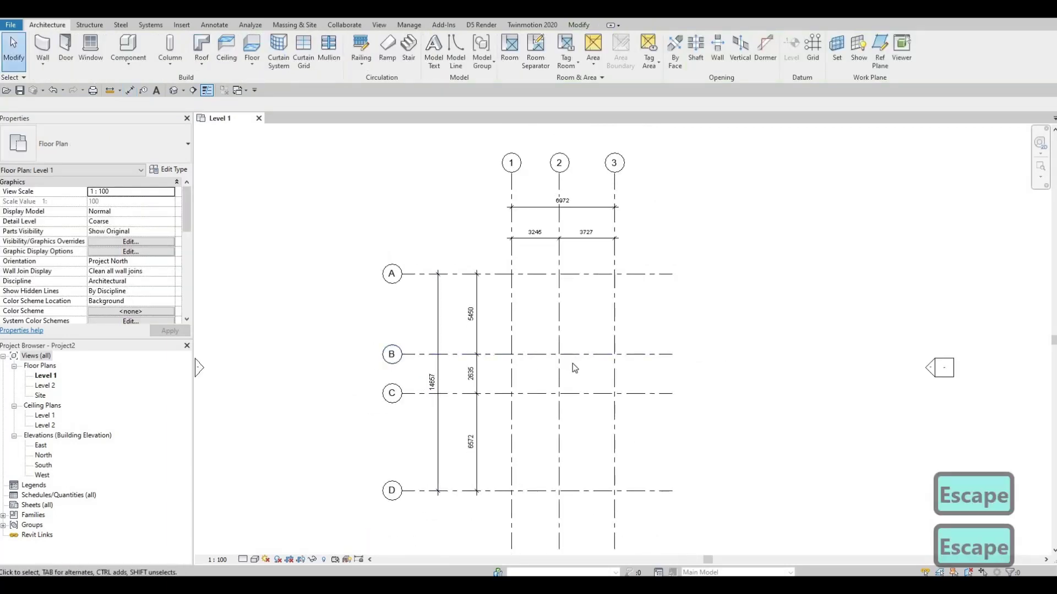
Step: Start a wall and duplicate the Exterior - Block on Mtl. Stud type as EXTERIOR WALL 1
key(F1)
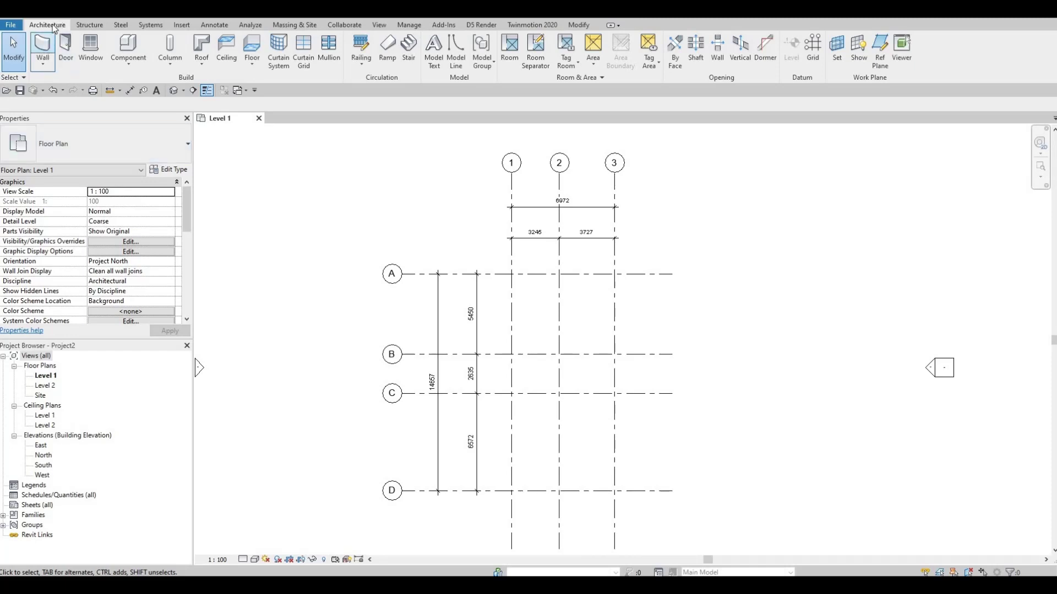
click(42, 49)
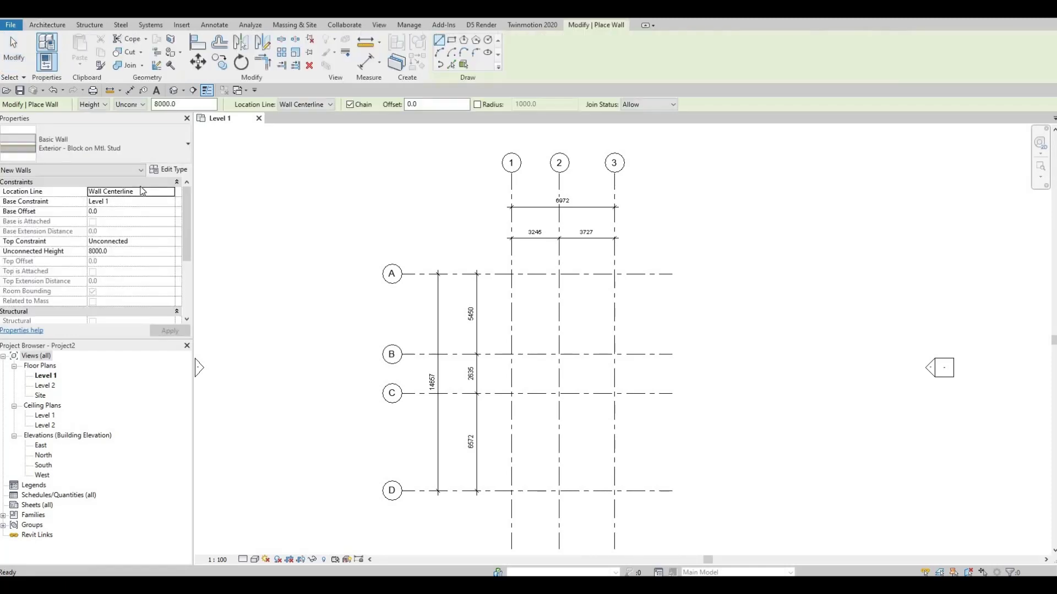
click(136, 147)
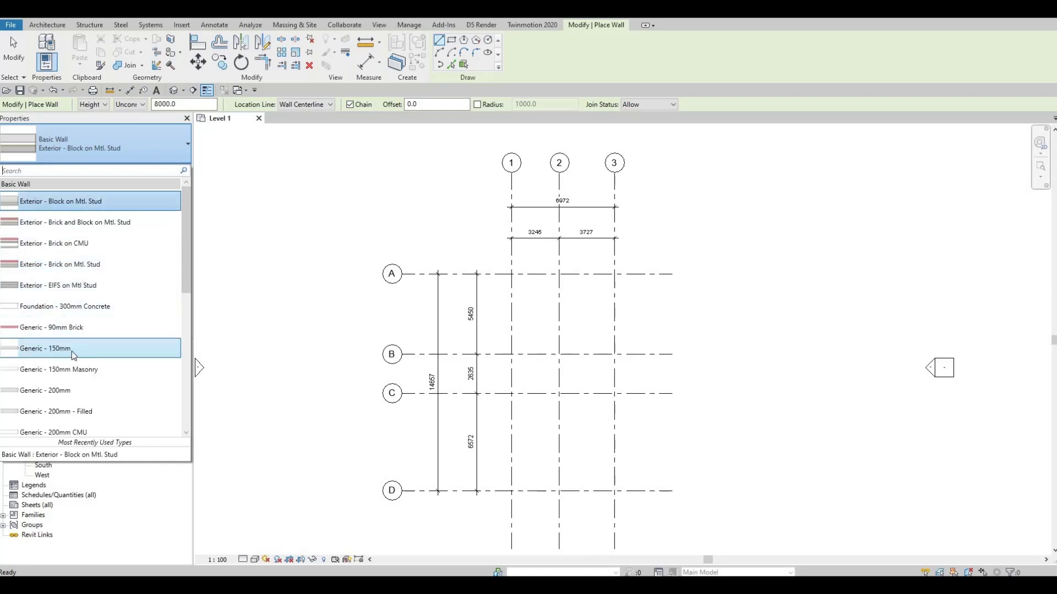
mouse_move(71, 352)
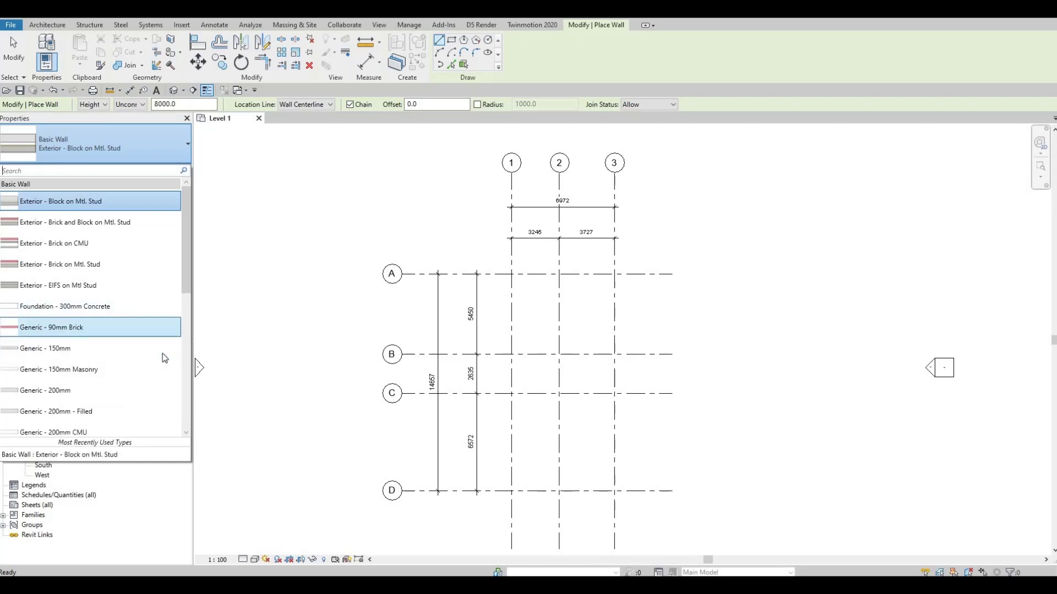
click(59, 201)
click(169, 170)
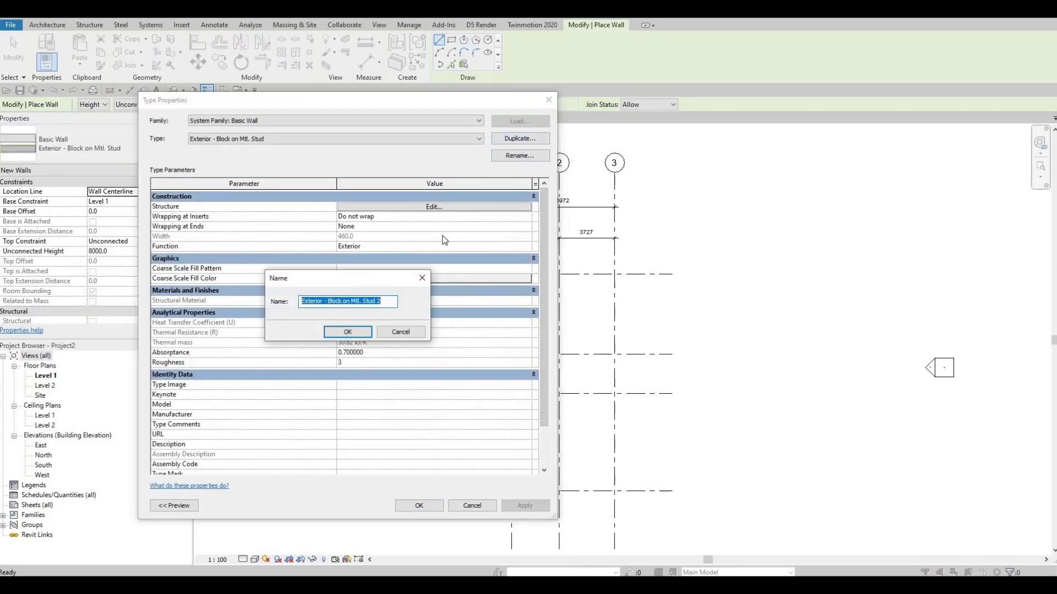
key(Caps_Lock)
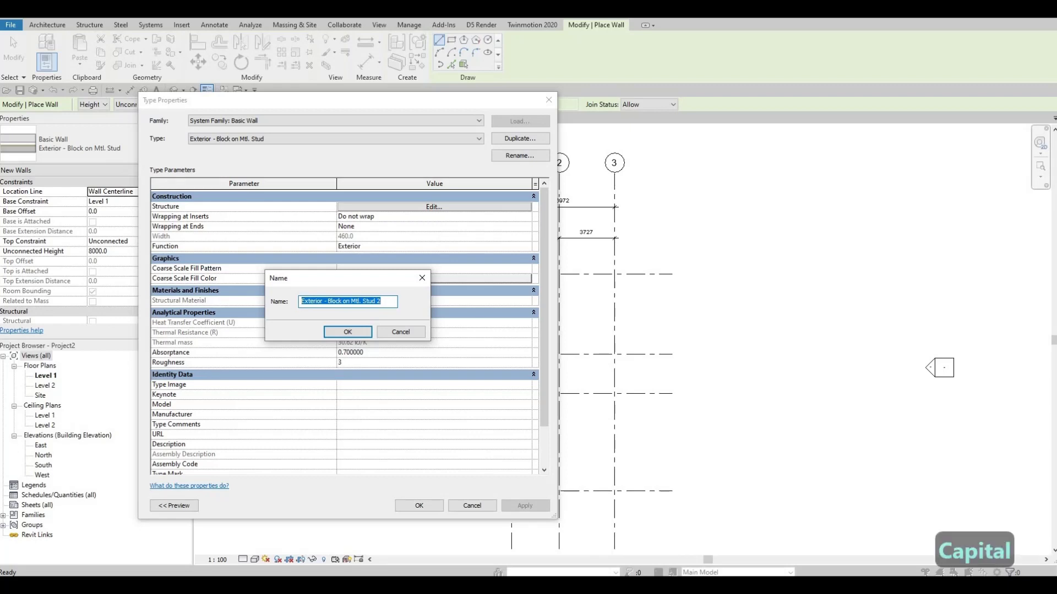
text(EXTE)
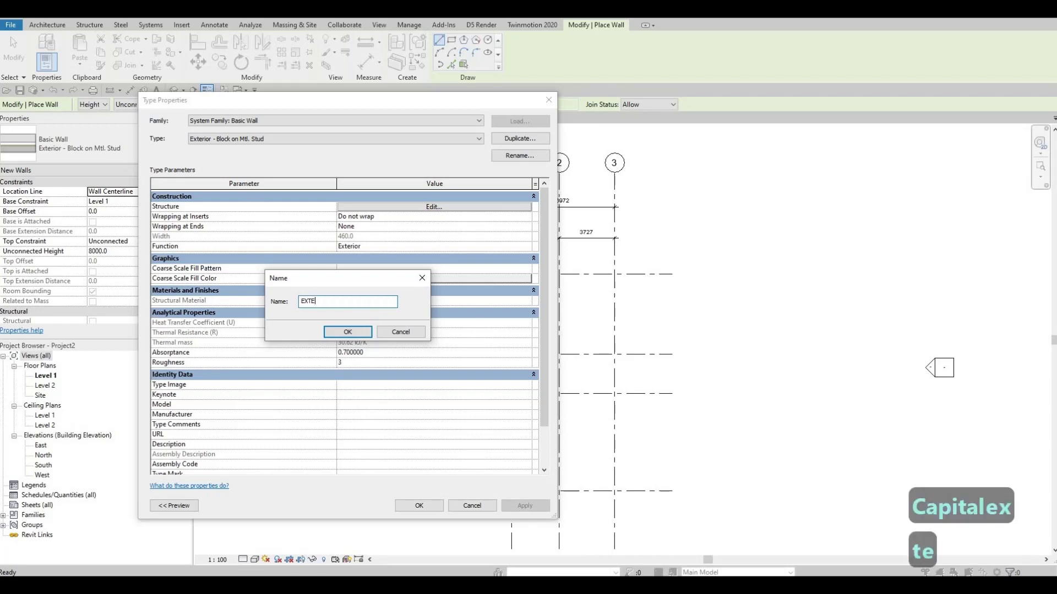
text(RIOR WALL 1)
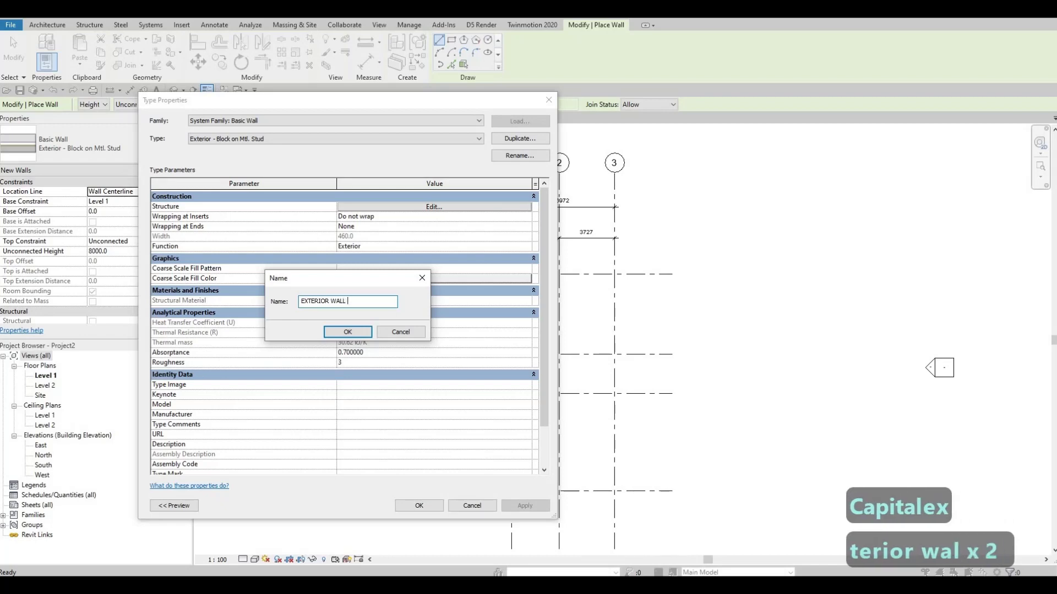
click(346, 333)
Step: Open the wall type's structure and delete the masonry finish, air, membrane and plywood layers outside the exterior core boundary
click(422, 209)
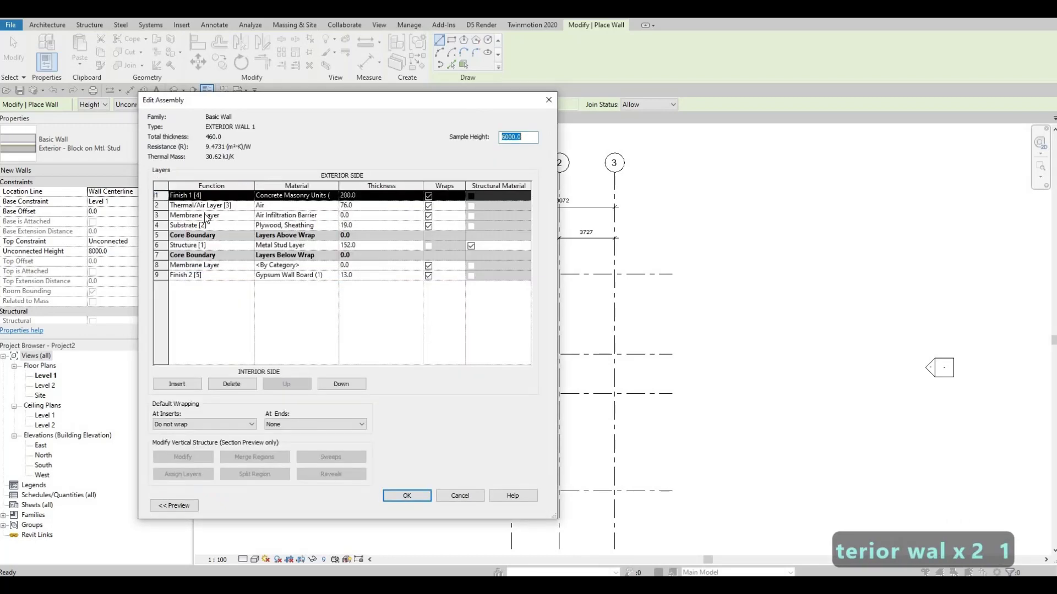
click(172, 205)
click(161, 195)
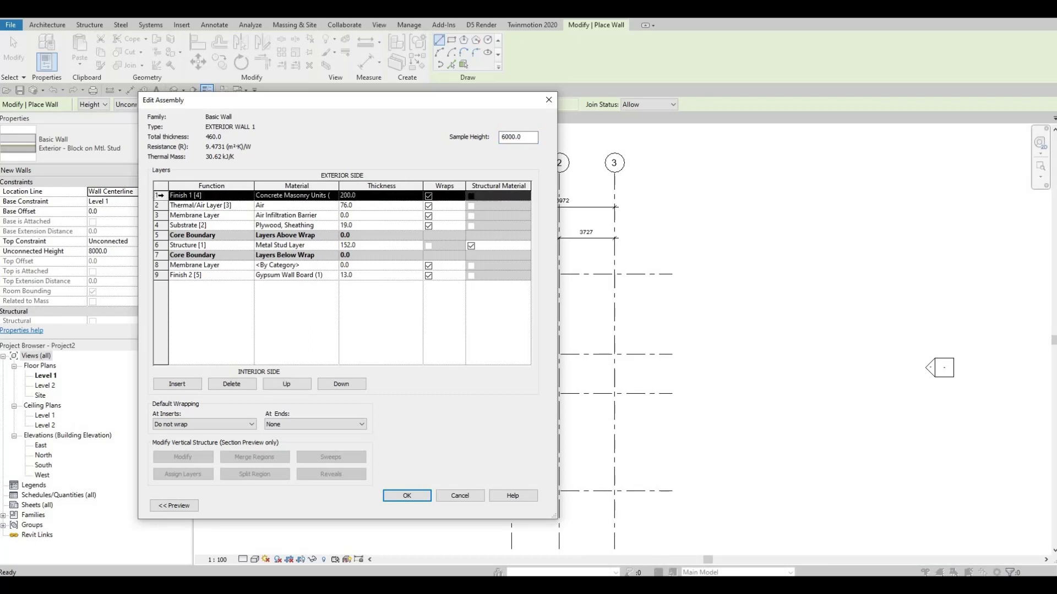
click(239, 388)
click(239, 388)
click(239, 388)
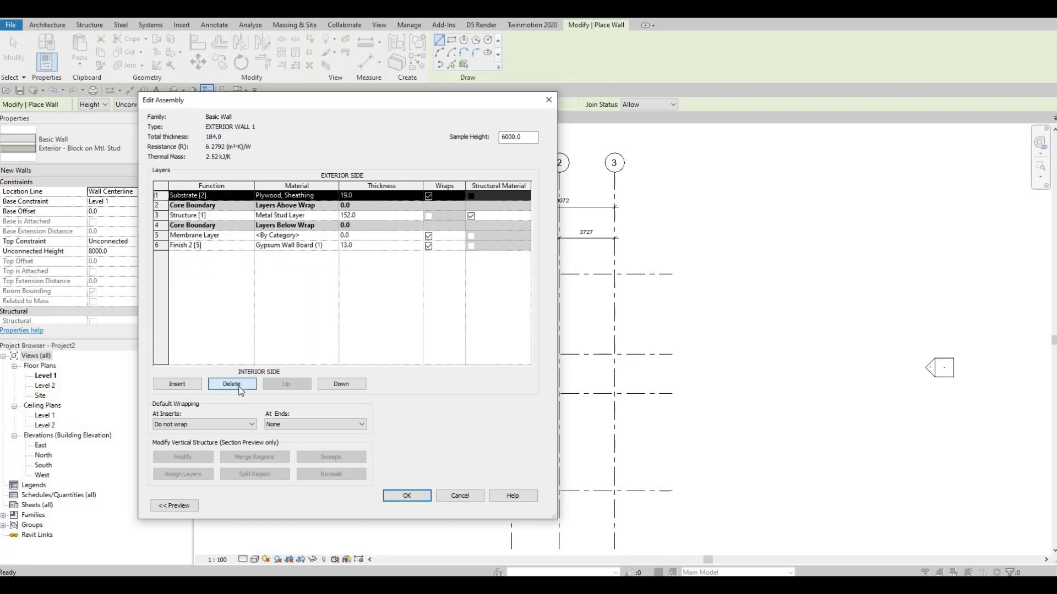
key(Delete)
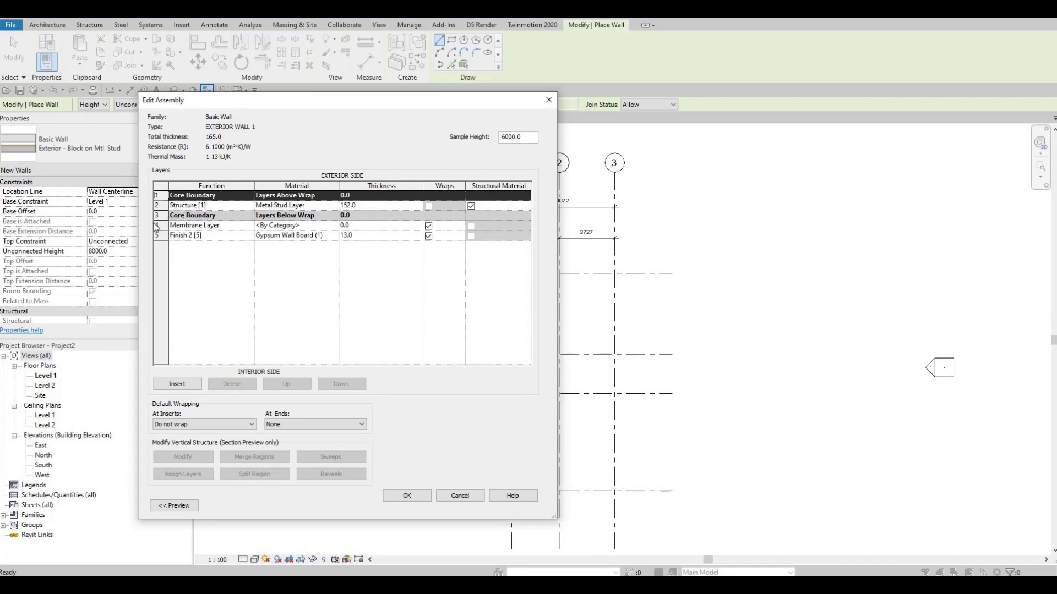
Step: Delete the membrane and gypsum wall board layers on the interior side of the core
click(209, 225)
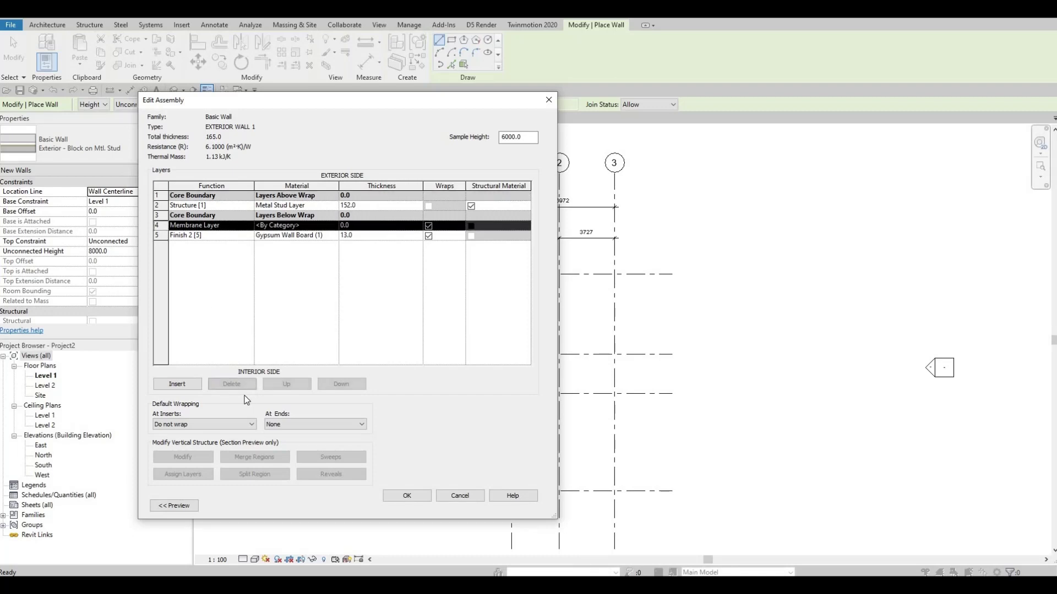
click(231, 384)
key(Return)
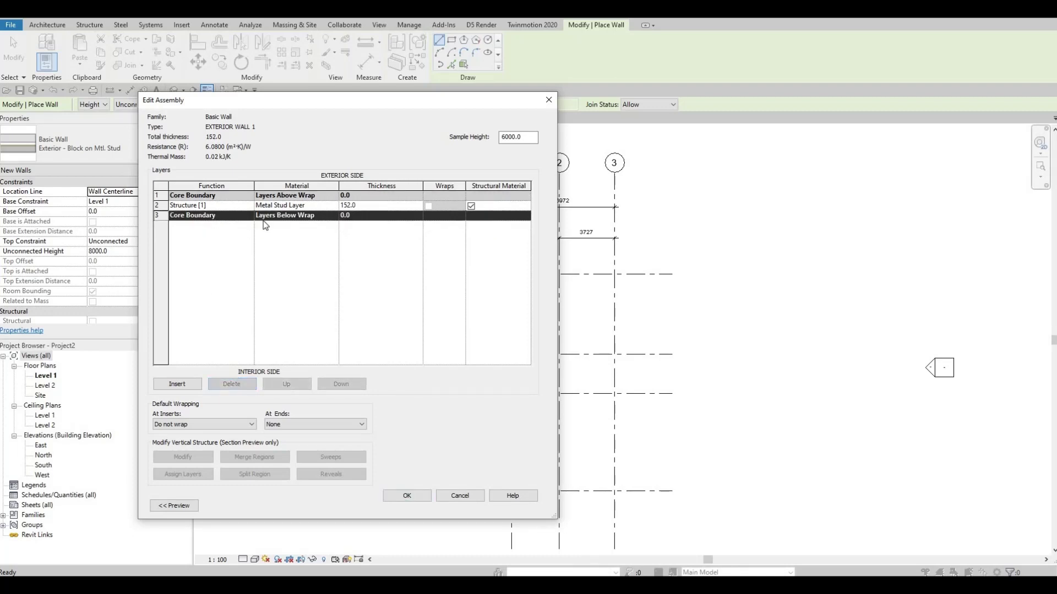
Step: Search the materials for CLAD and assign Clad - White to the remaining structure layer
click(325, 207)
click(335, 206)
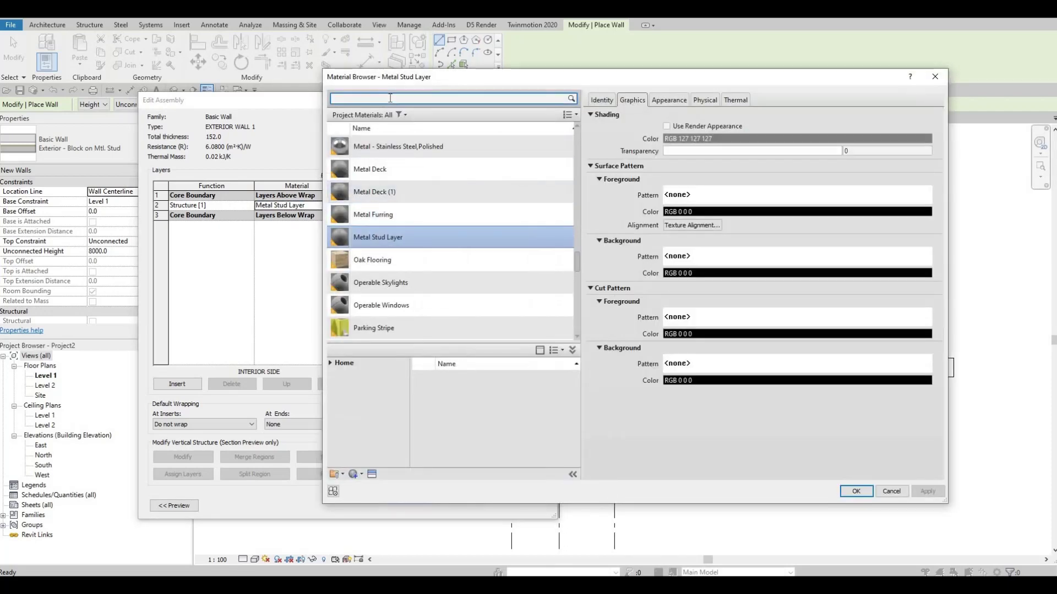
click(390, 98)
text(CLA)
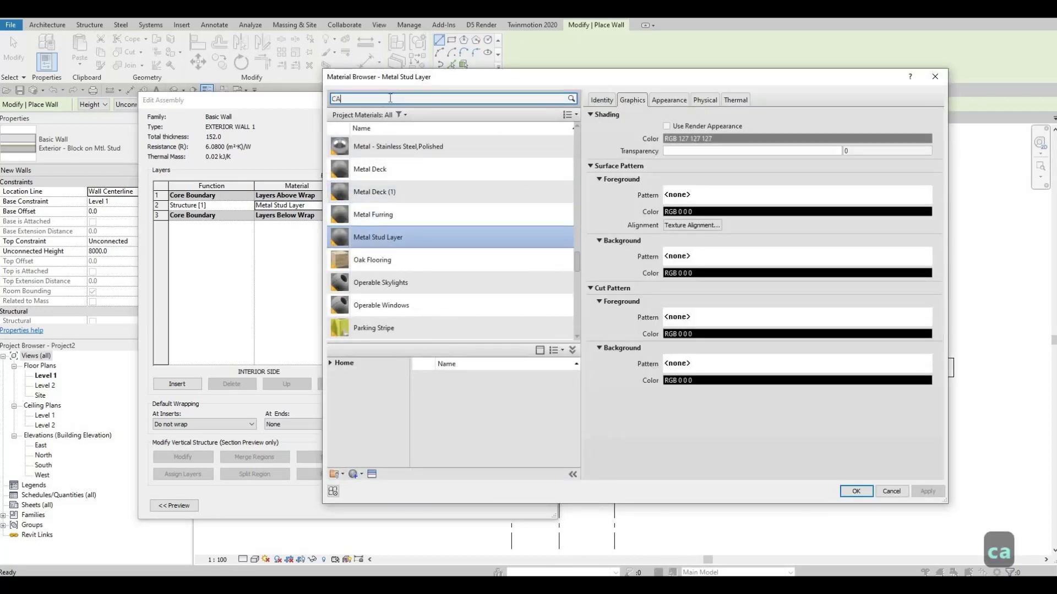
text(D)
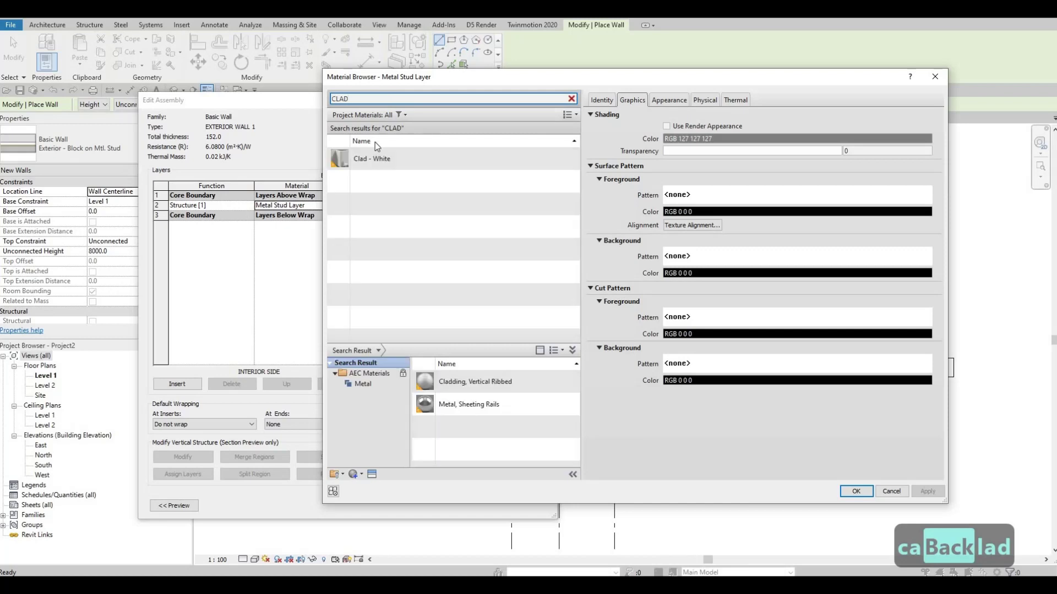
click(856, 491)
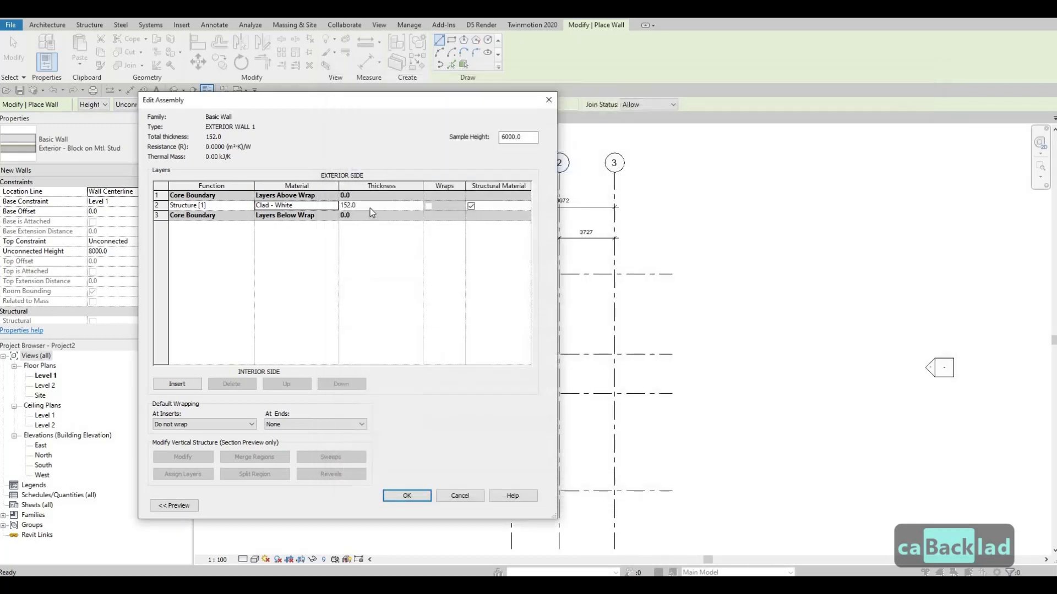
Step: Set the structure layer's thickness to 150 and accept the edited wall assembly
click(375, 204)
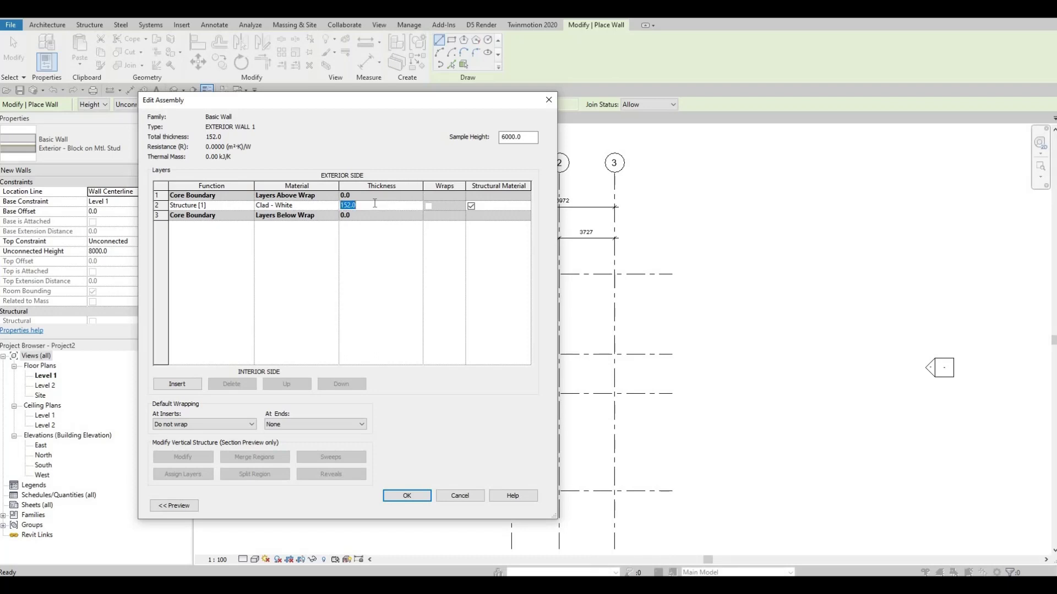
text(150)
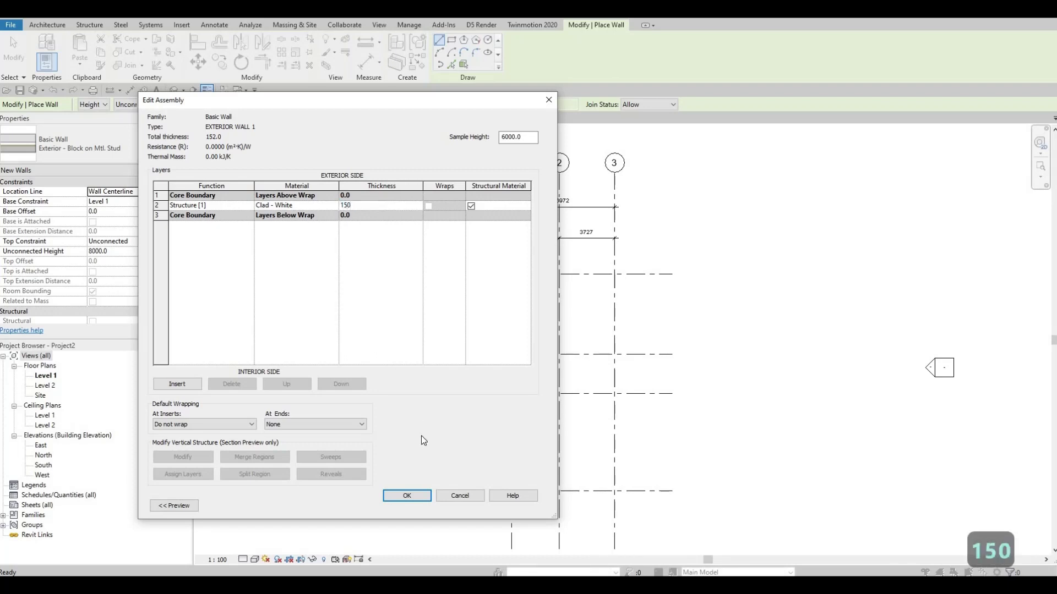
click(409, 497)
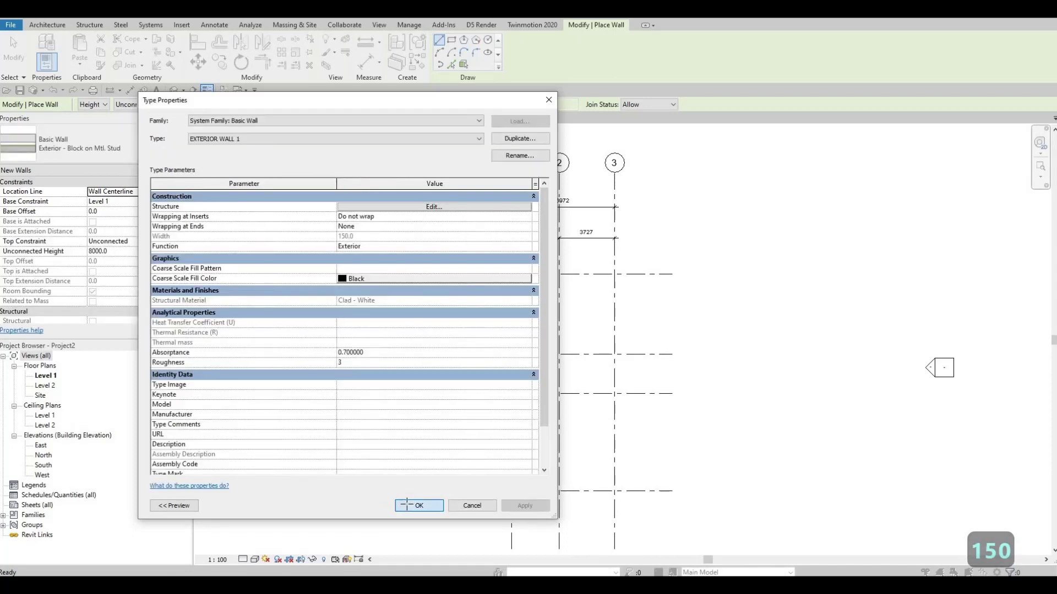
Step: Accept the EXTERIOR WALL 1 type properties and set the new walls' height up to Level 2
click(407, 504)
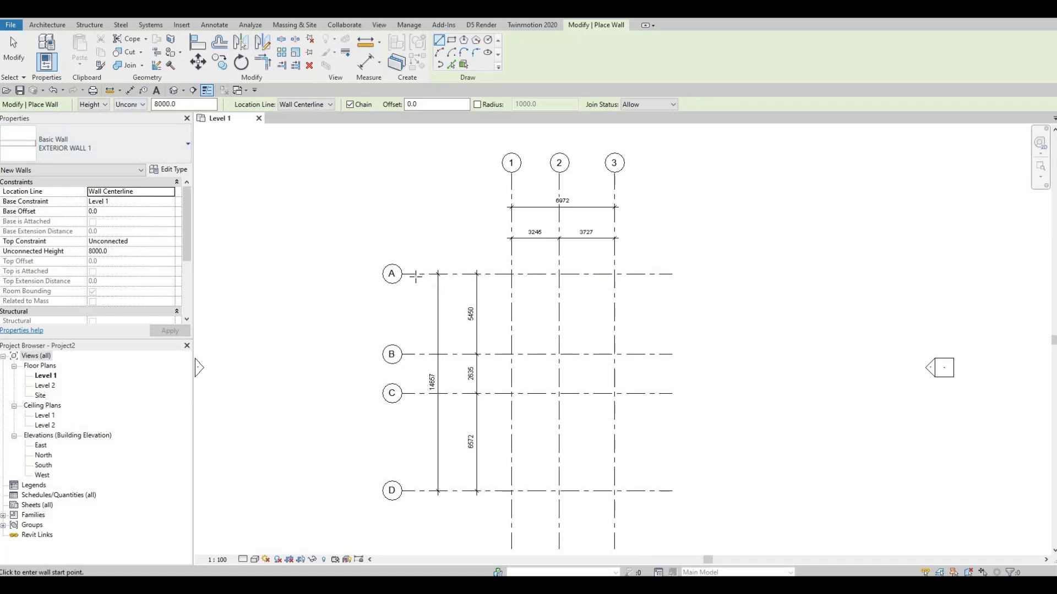
click(137, 105)
click(132, 124)
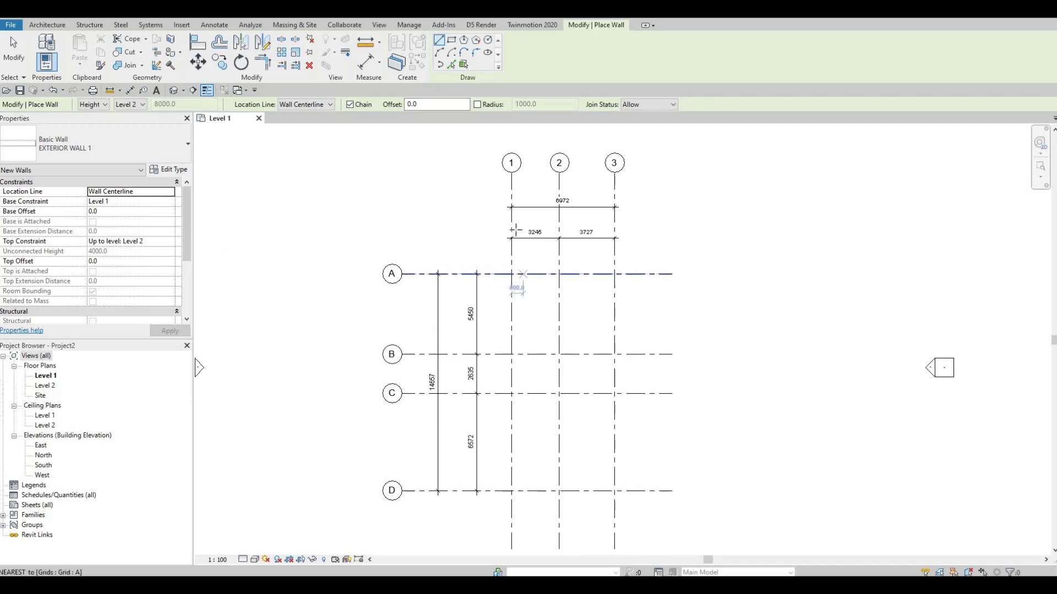
Step: Draw chained exterior walls along grid A from grid 1 to grid 3, and along grid 3 down to grid D
scroll(492, 228, up, 2)
middle_drag(389, 227, 389, 290)
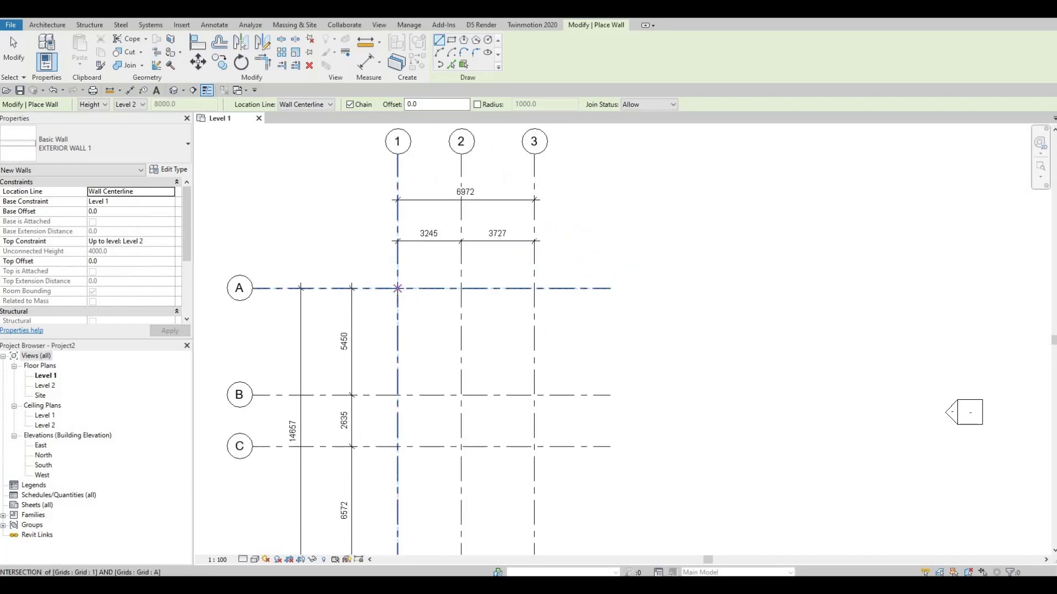
click(398, 288)
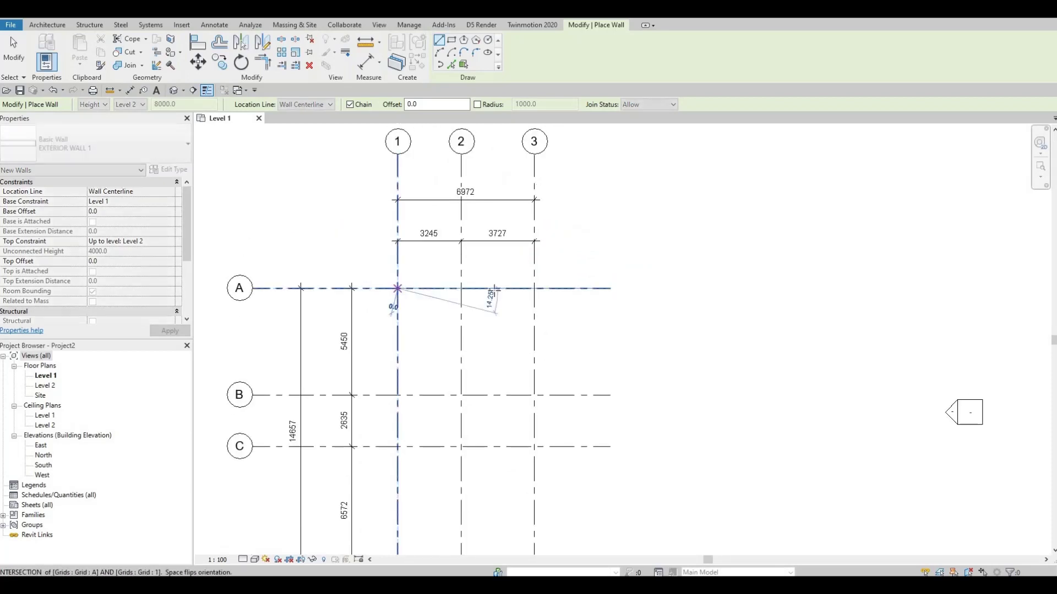
click(534, 288)
middle_drag(530, 459, 498, 225)
middle_drag(504, 341, 603, 390)
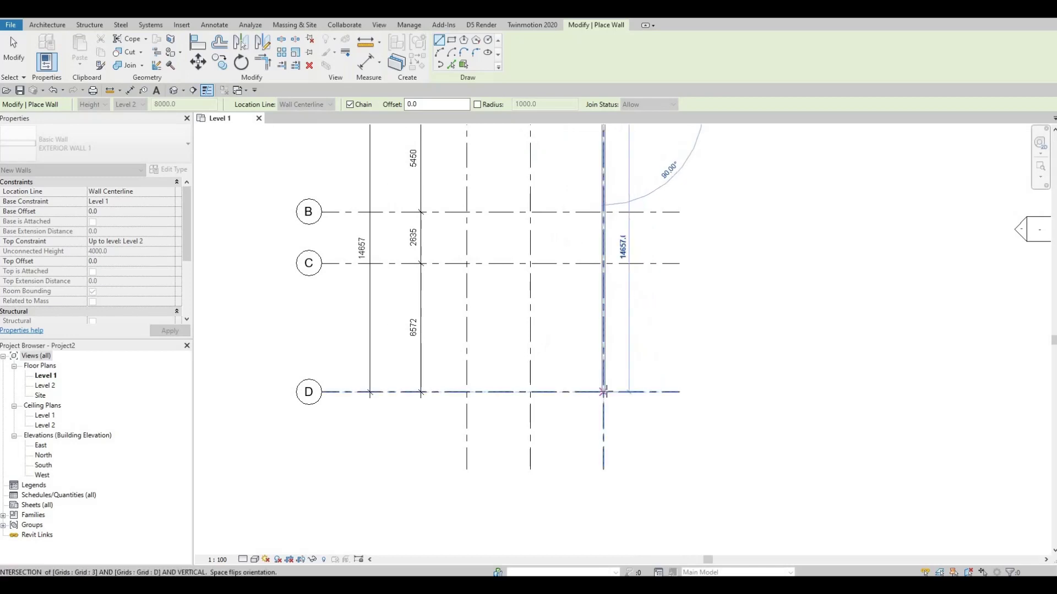
click(602, 391)
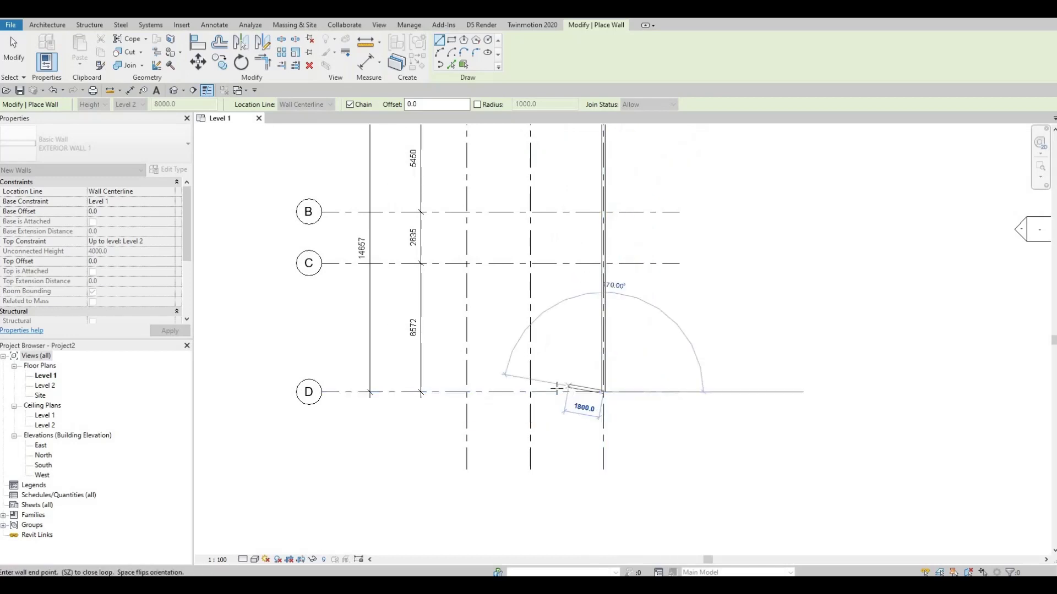
Step: Continue the wall chain along grid D from grid 3 to the grid 2 intersection
scroll(553, 392, up, 3)
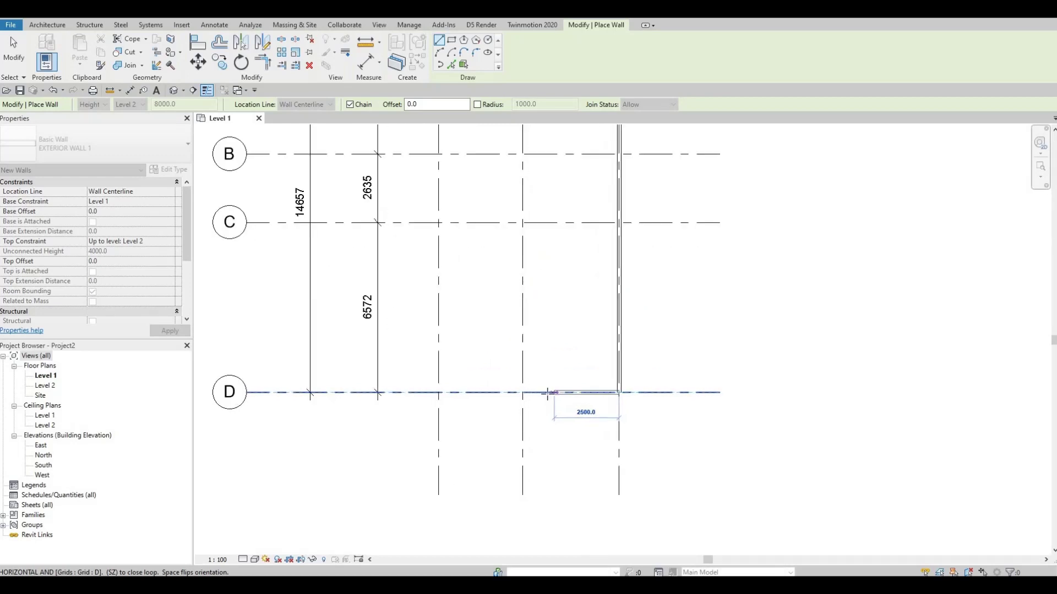
scroll(561, 389, down, 2)
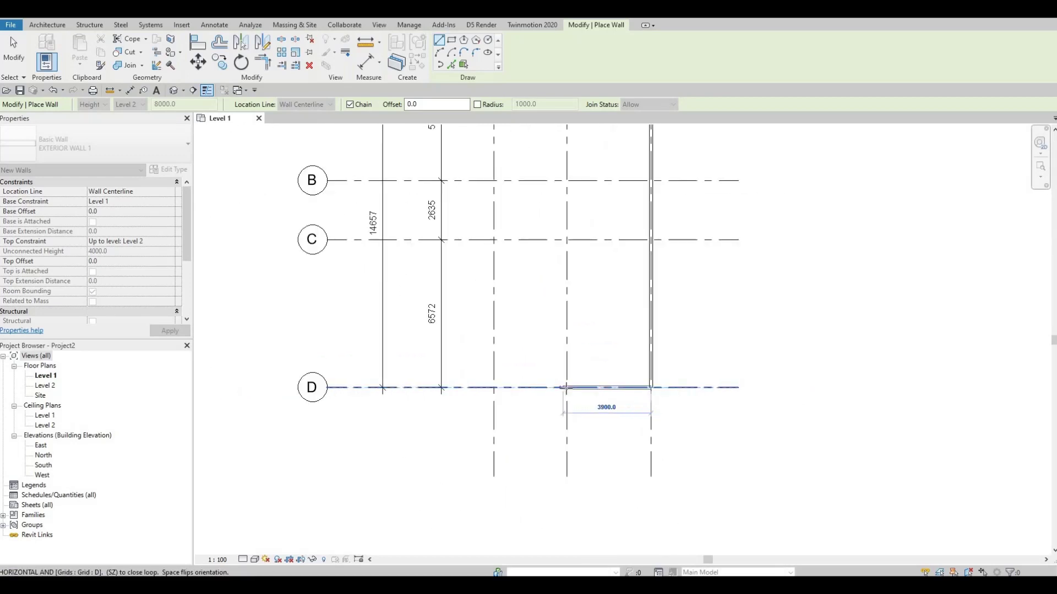
scroll(566, 388, down, 5)
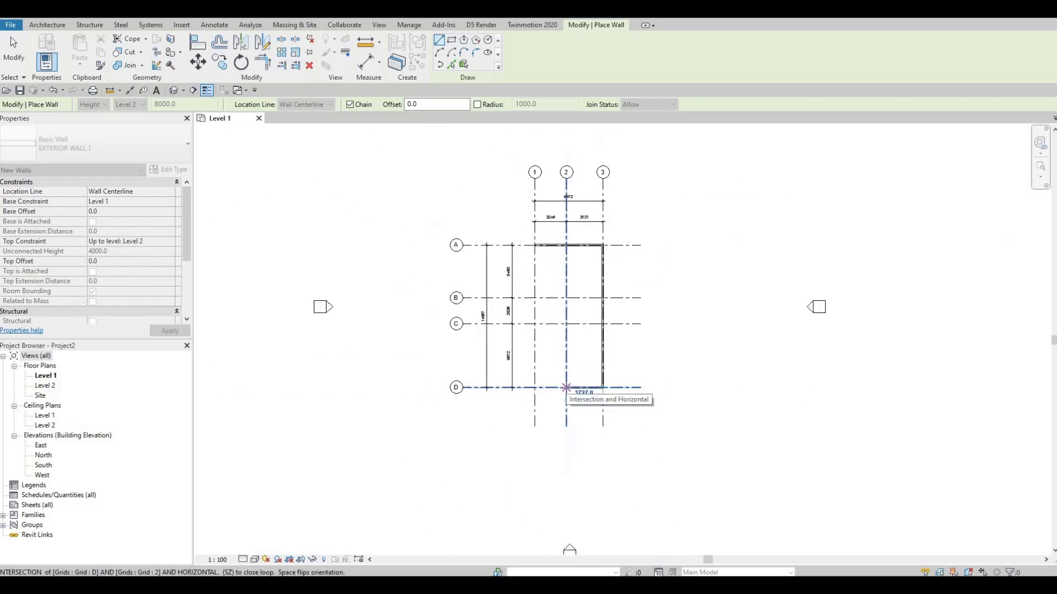
click(566, 387)
Step: Add a 200 mm inward jog along grid 2 and continue the wall parallel to grid D as far as grid 1
scroll(566, 388, up, 5)
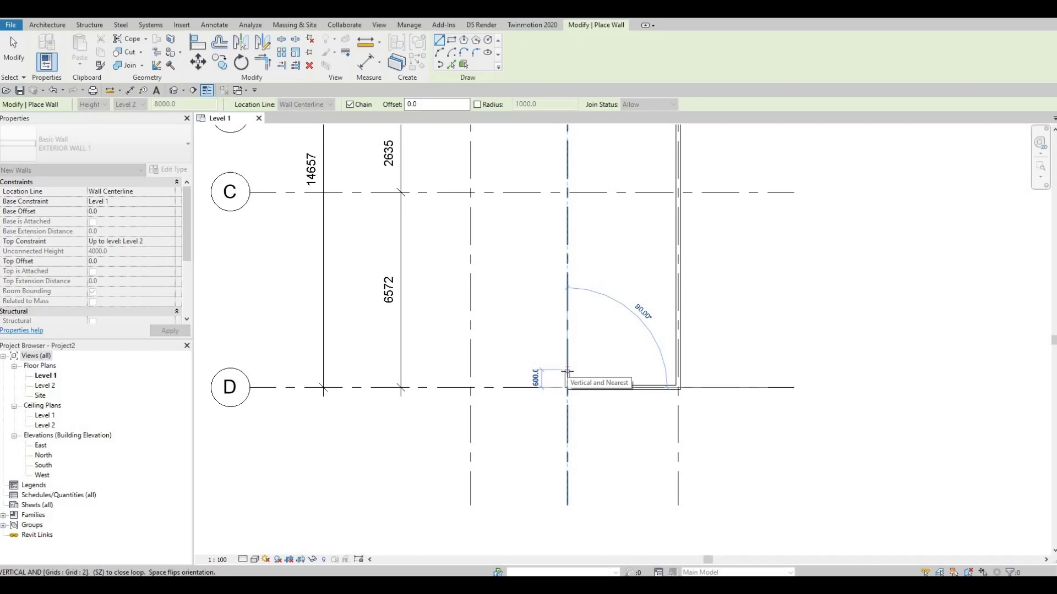
text(200)
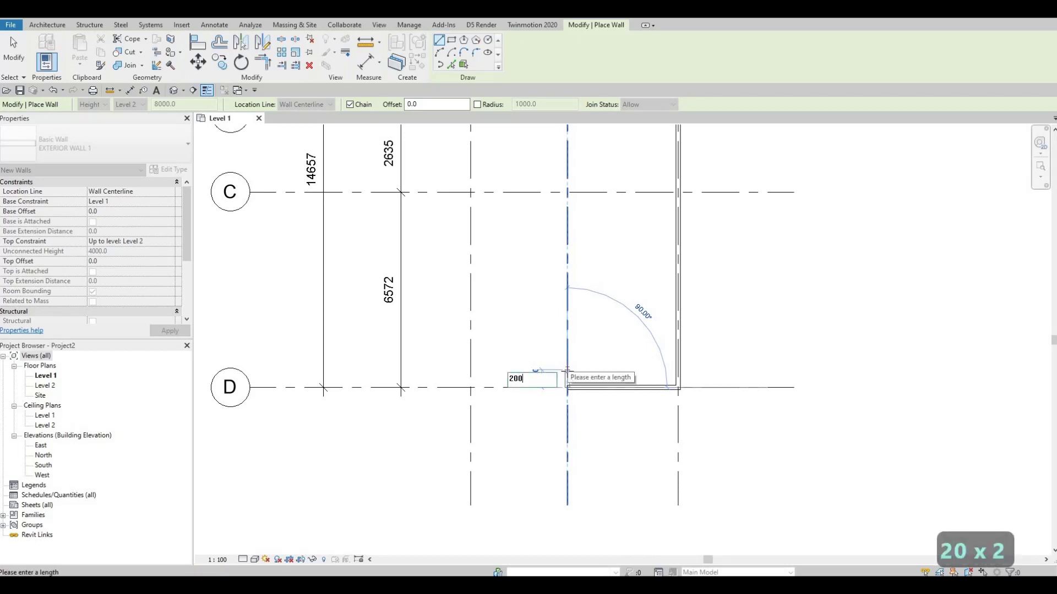
key(Return)
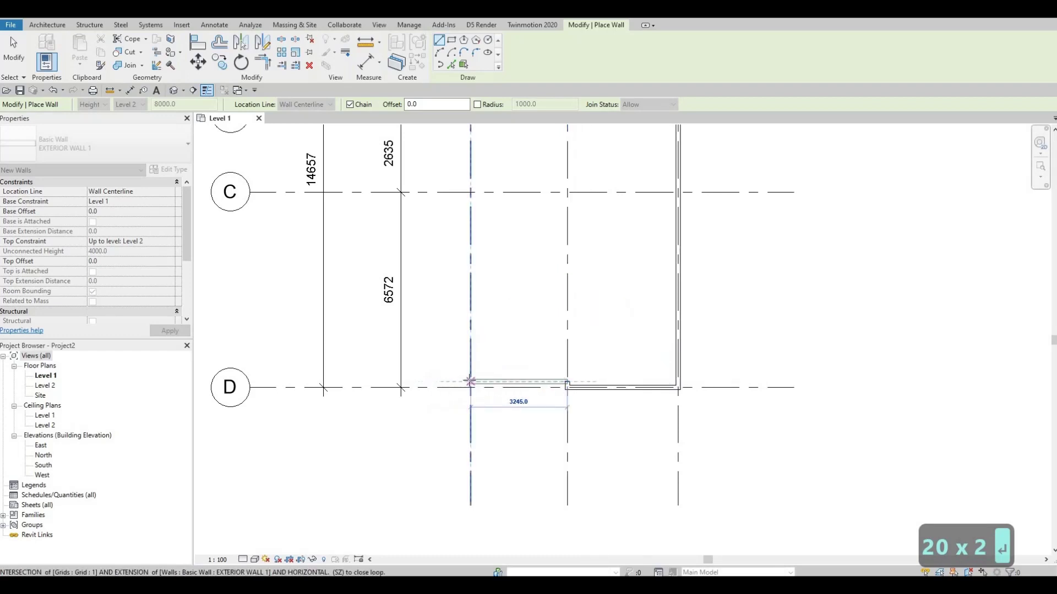
scroll(469, 380, down, 5)
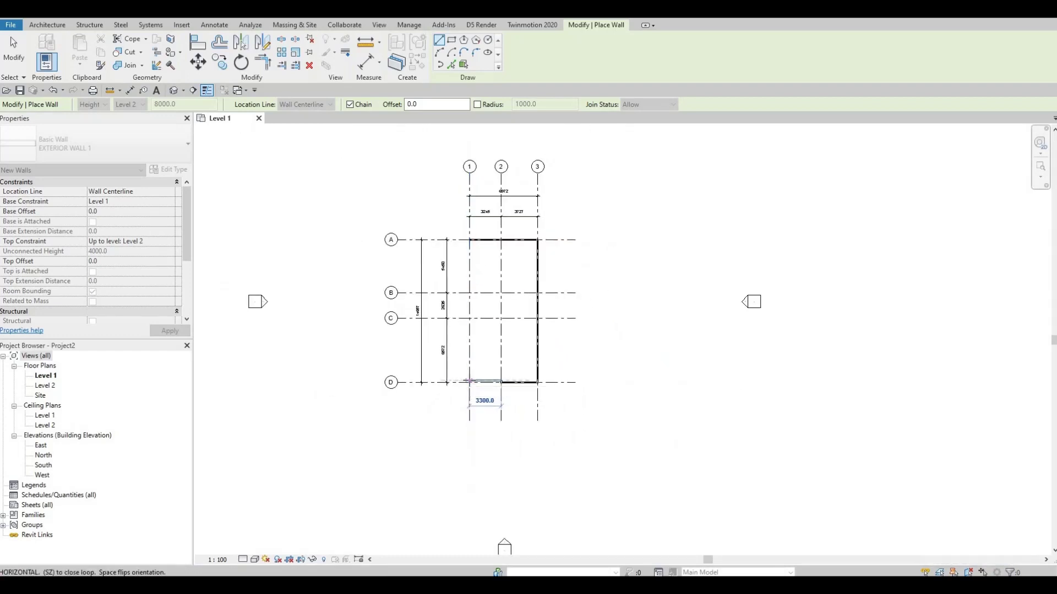
scroll(469, 381, up, 5)
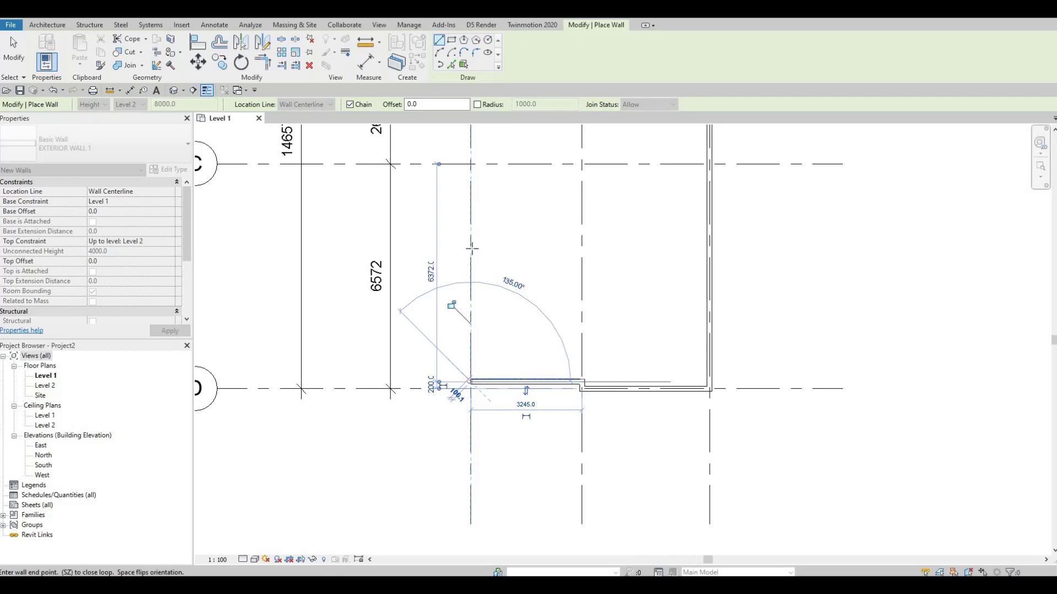
Step: Close the wall loop along grid 1 up to the start of the grid A wall and finish wall placement
middle_drag(494, 268, 502, 359)
middle_drag(485, 61, 460, 311)
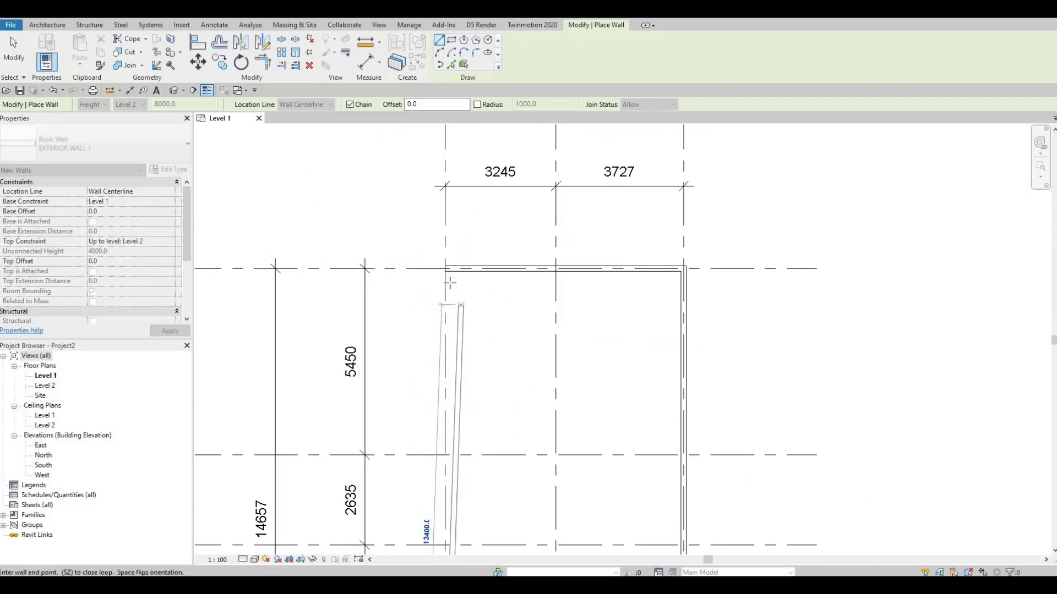
scroll(447, 274, down, 2)
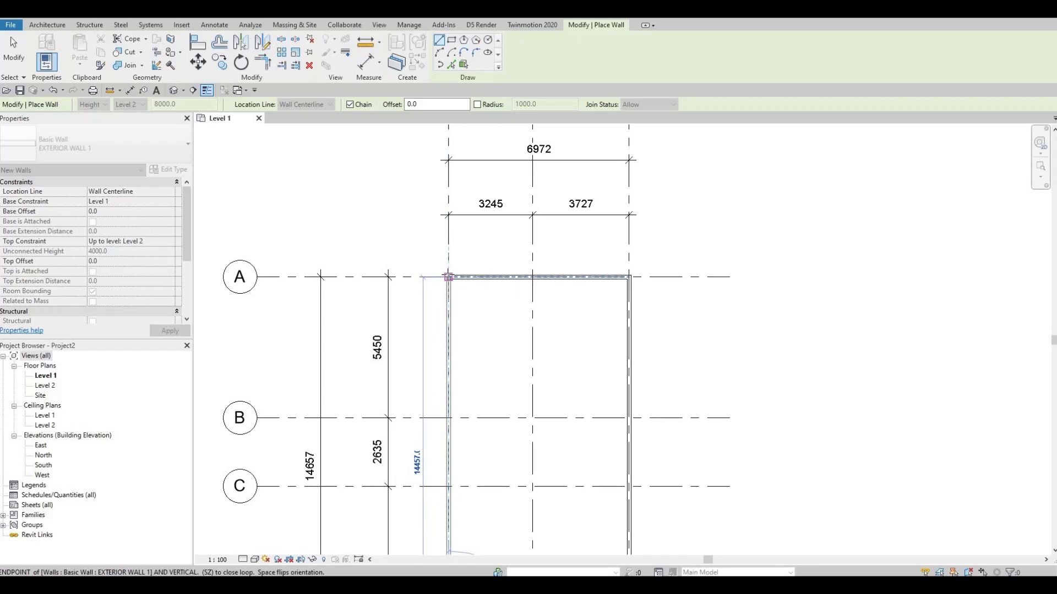
click(448, 277)
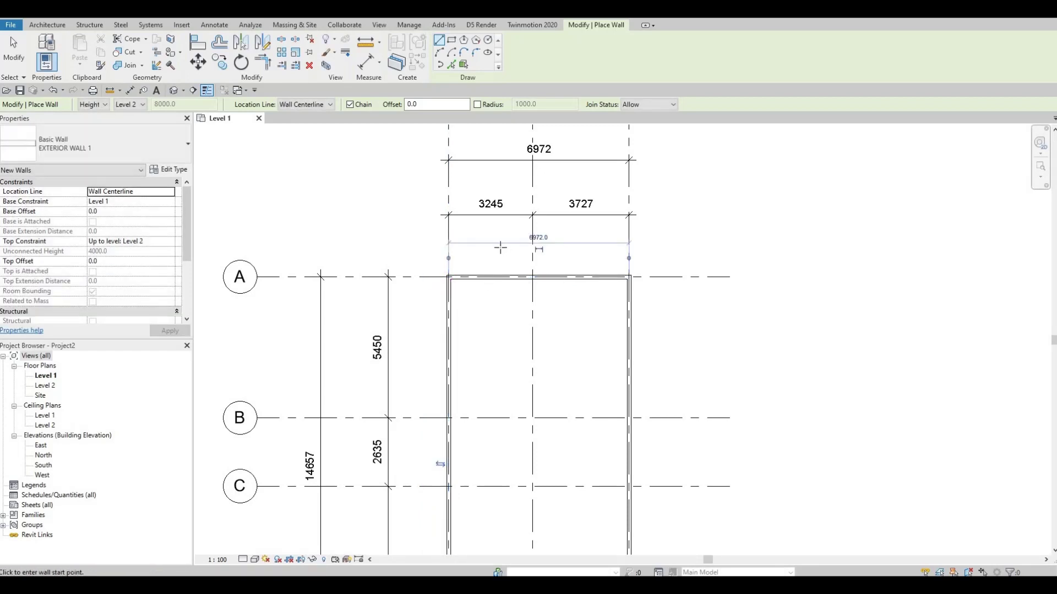
scroll(501, 259, up, 2)
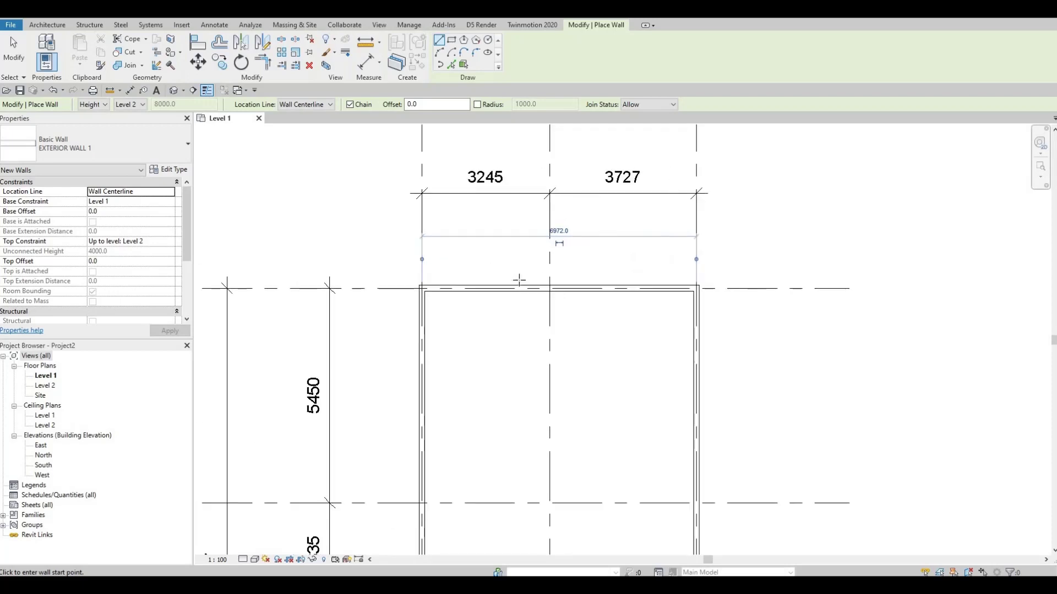
key(Escape)
key(Escape)
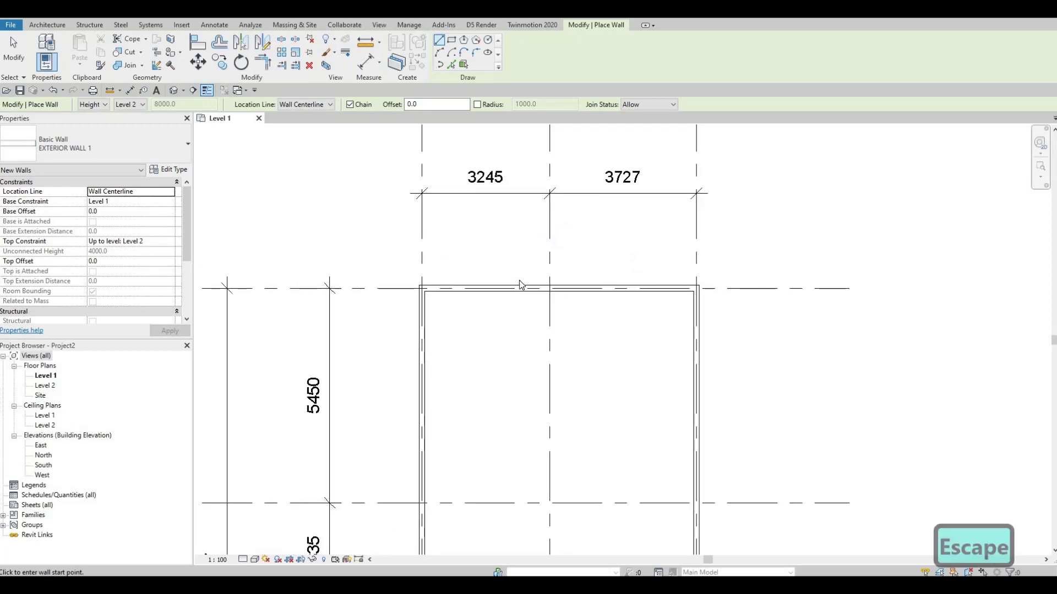
Step: Try to stretch the end of the grid 1 wall beyond grid A
click(422, 293)
key(r)
key(s)
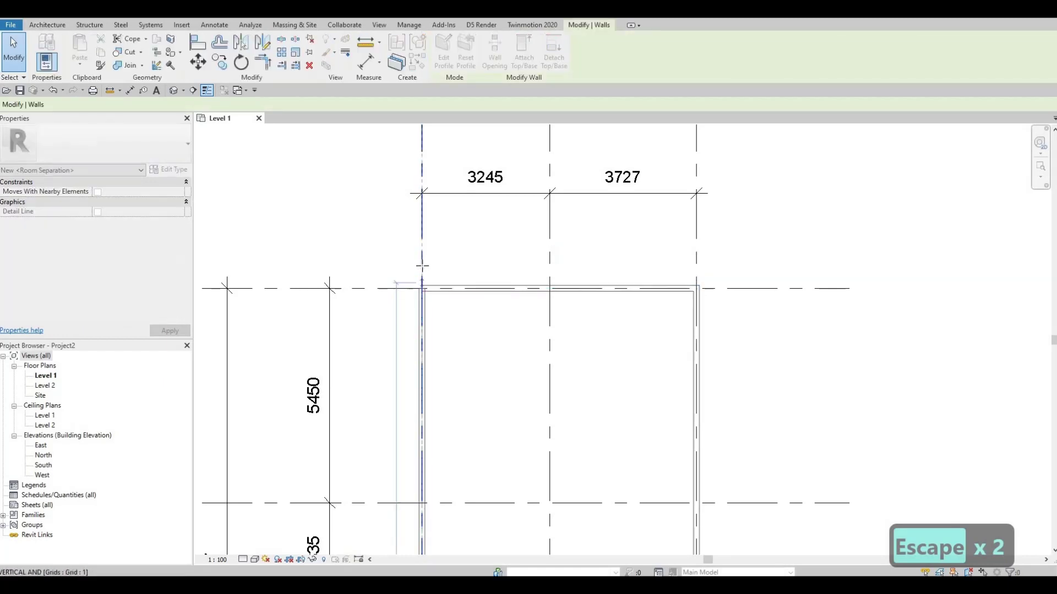
click(422, 278)
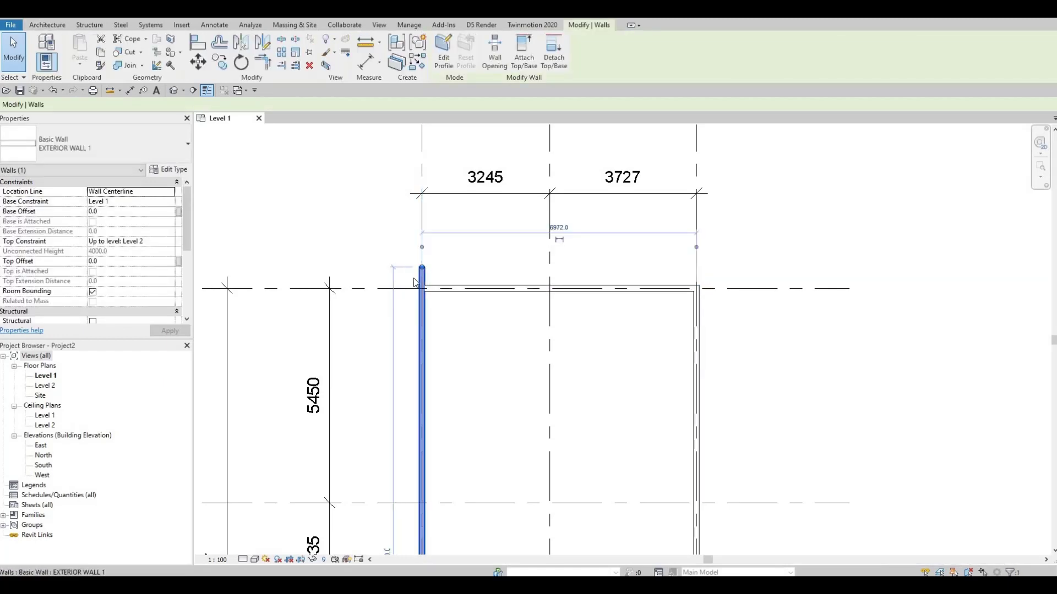
scroll(467, 191, down, 2)
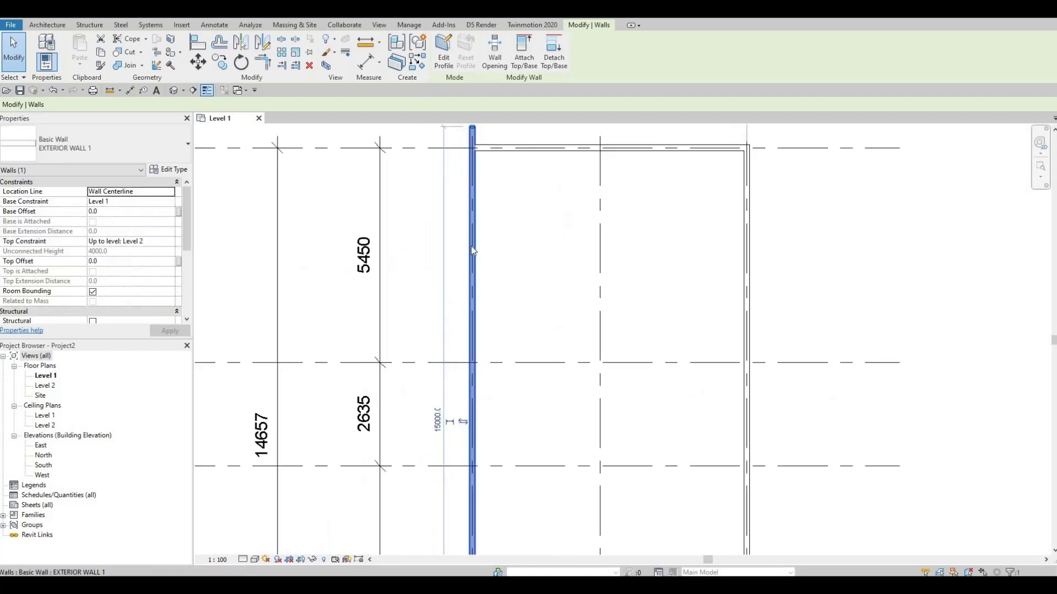
scroll(479, 196, up, 3)
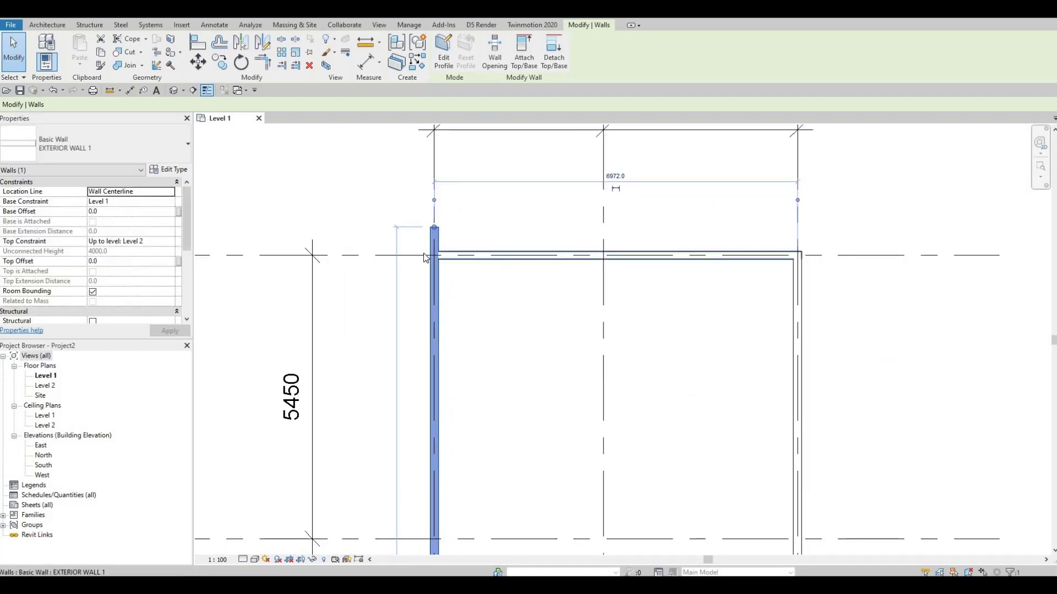
key(ctrl+z)
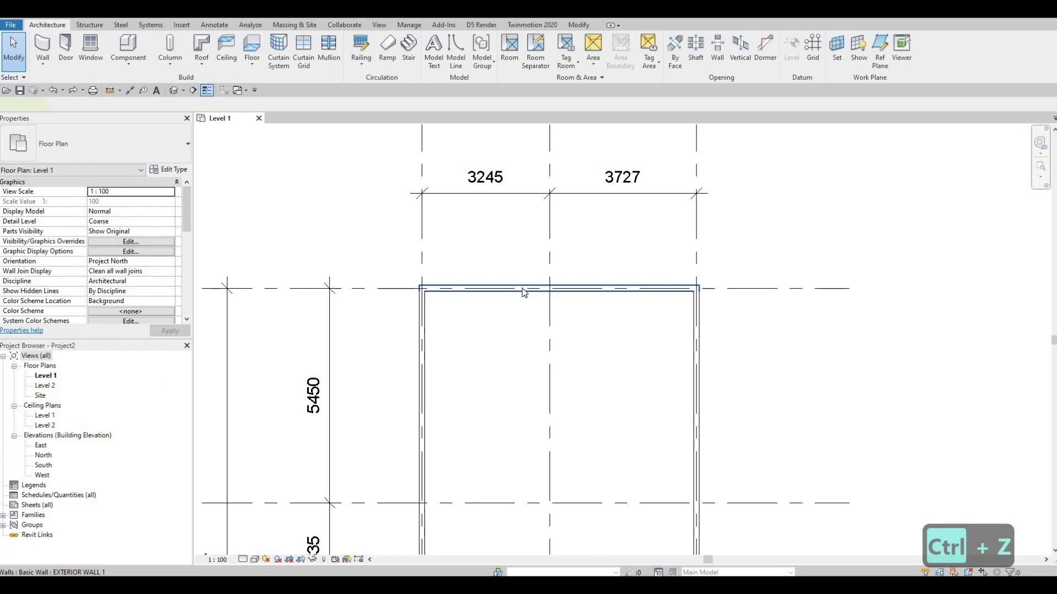
Step: Create similar walls from the grid 2 and A intersection, running 400 mm outward along grid 2 and across to grid 1
click(522, 290)
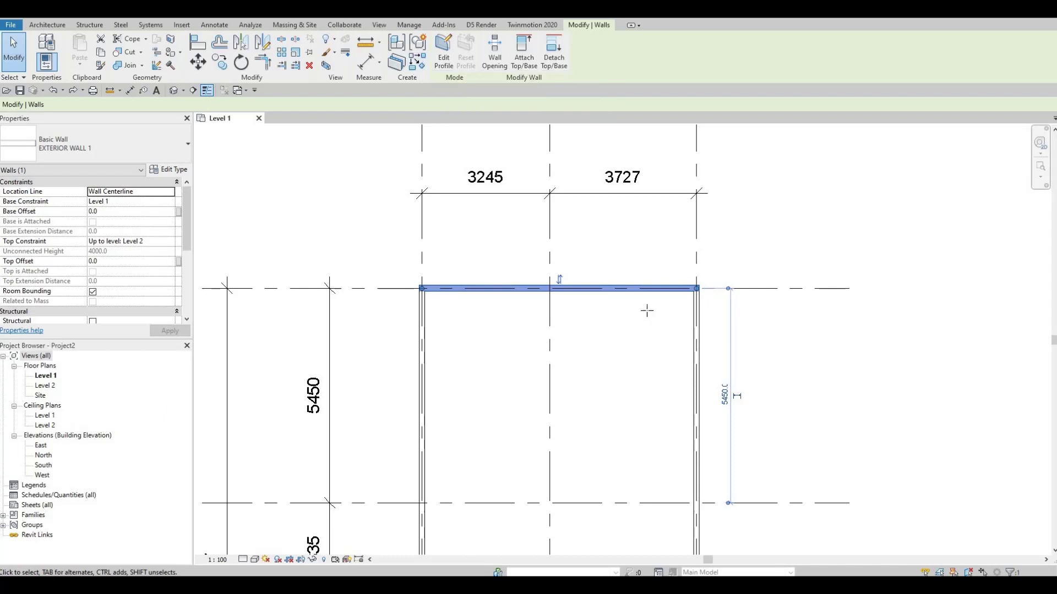
key(c)
key(s)
scroll(538, 248, up, 1)
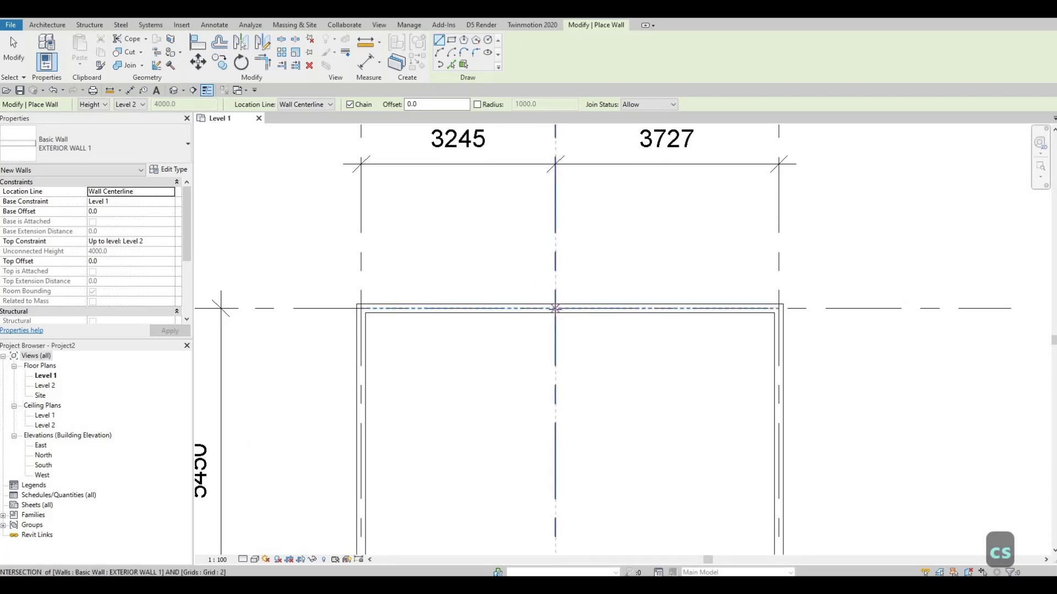
click(555, 308)
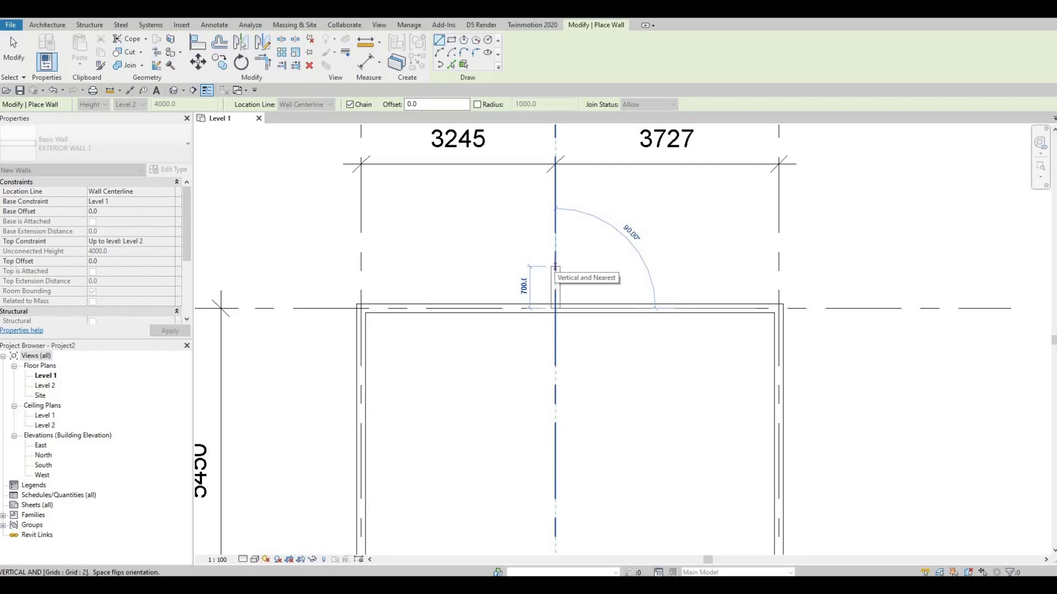
text(400)
key(Return)
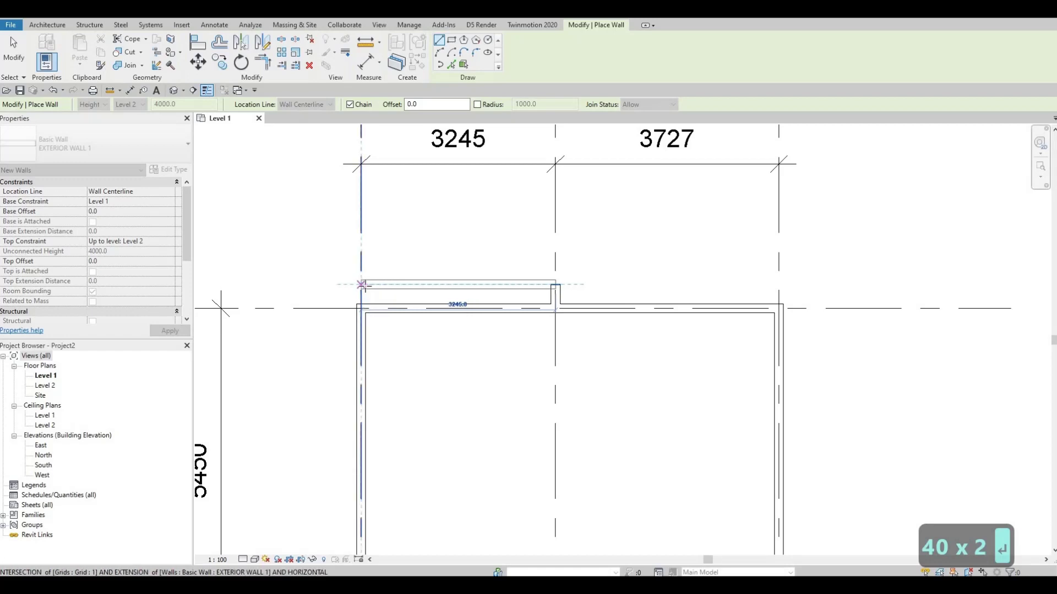
click(383, 294)
key(Escape)
key(Escape)
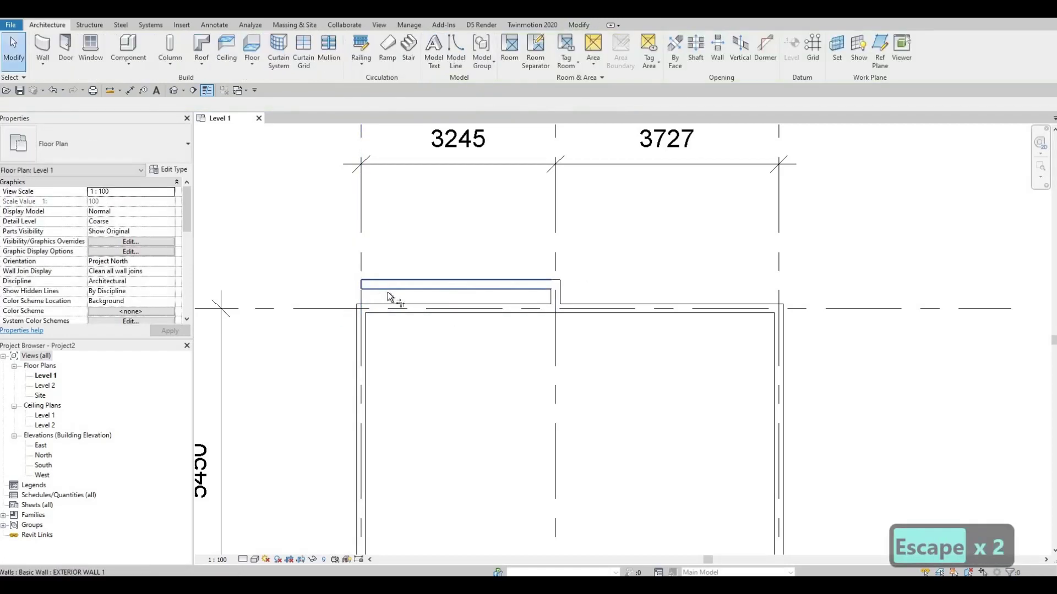
Step: Trim/Extend to corners the offset wall with the grid 1 wall, and the grid A wall with the short jog wall on grid 2
key(t)
key(r)
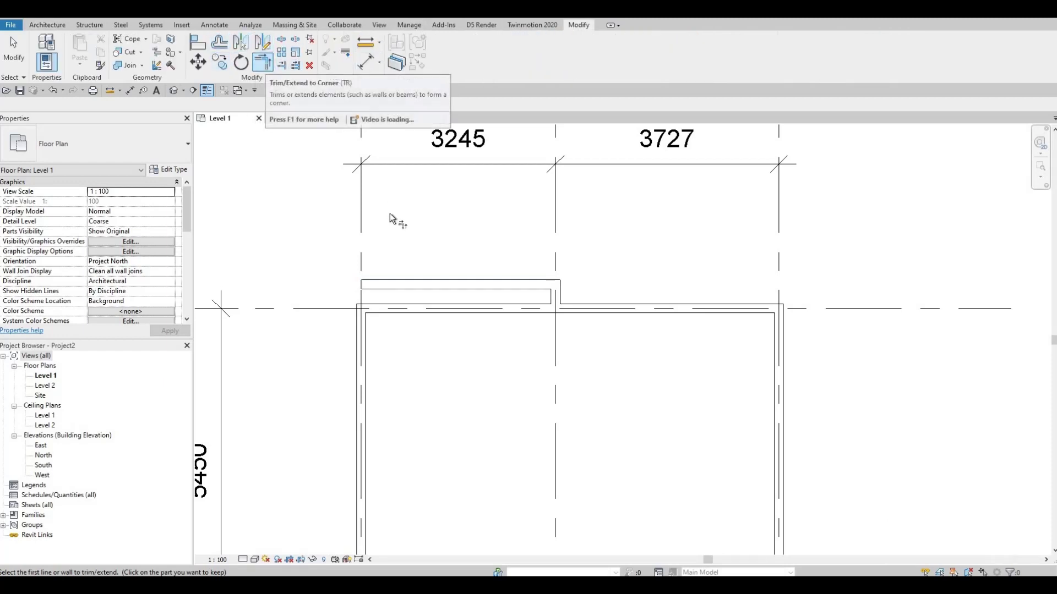
click(377, 284)
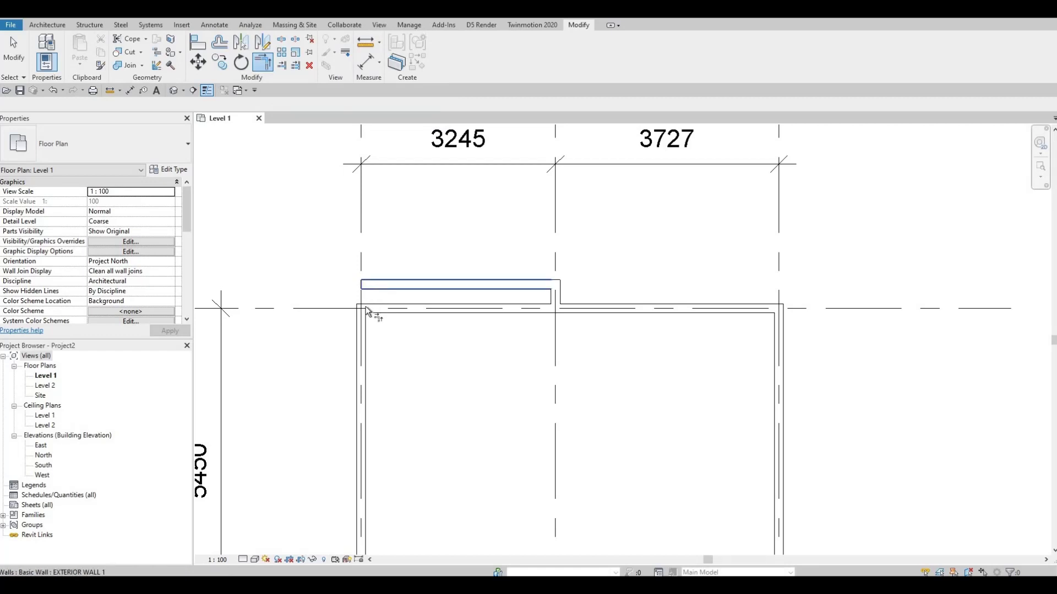
click(402, 330)
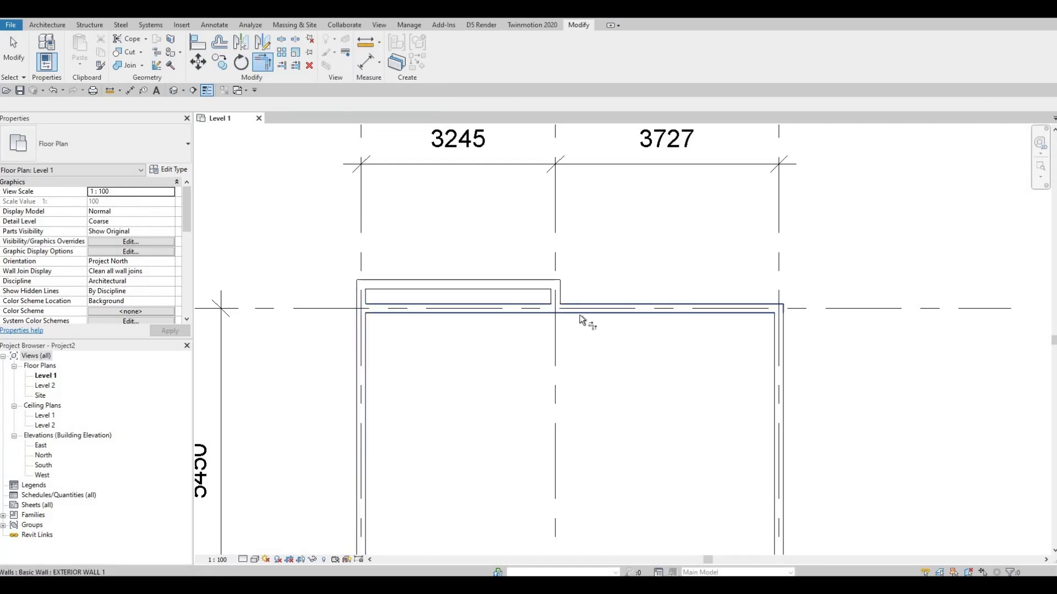
click(553, 297)
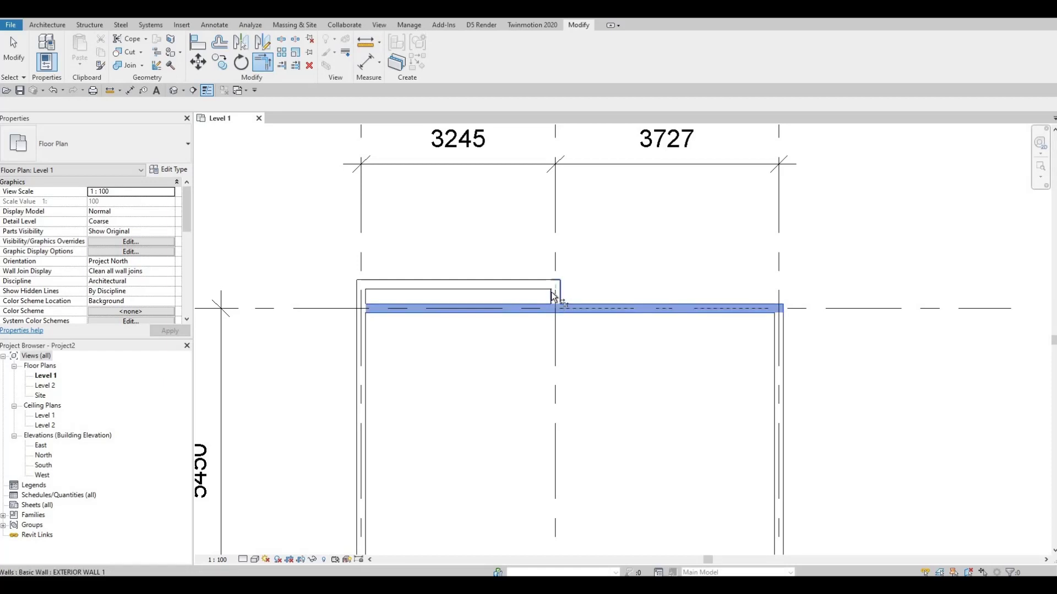
click(554, 289)
scroll(542, 273, down, 6)
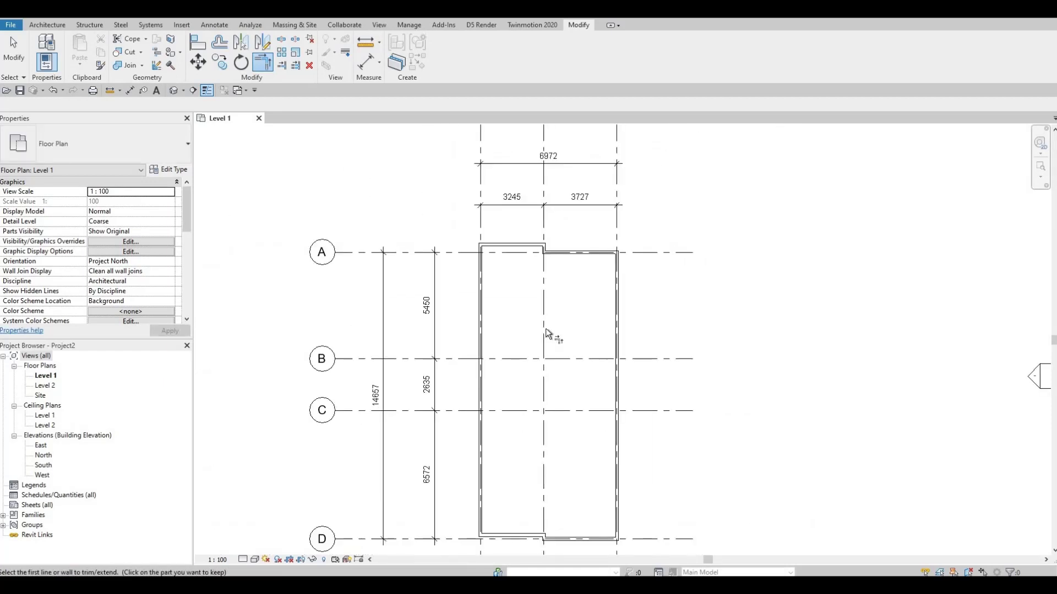
scroll(533, 454, up, 3)
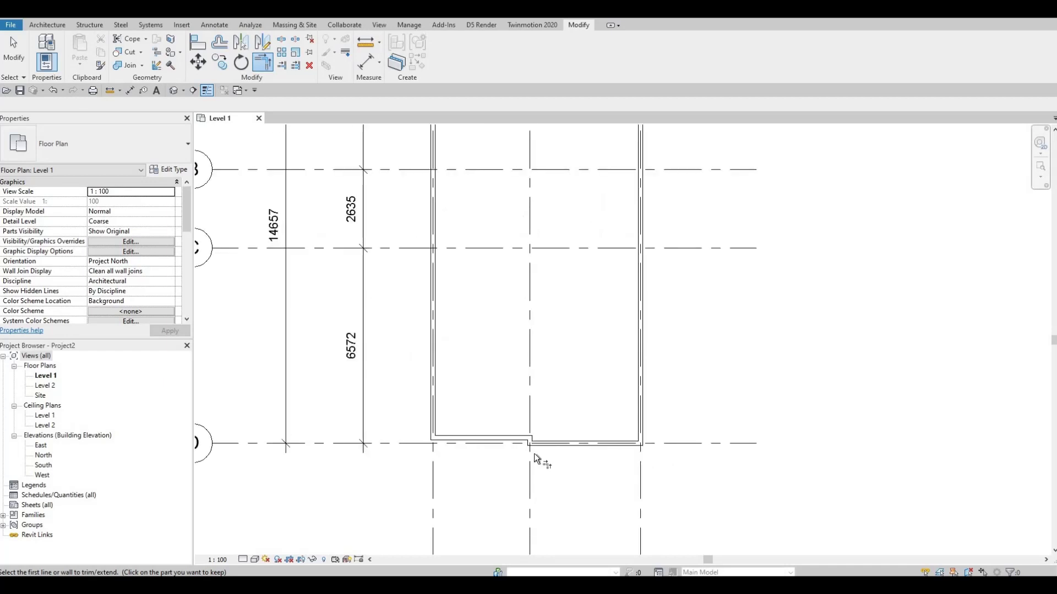
Step: End the corner trimming and bring the whole gridded wall outline into view
scroll(533, 453, down, 2)
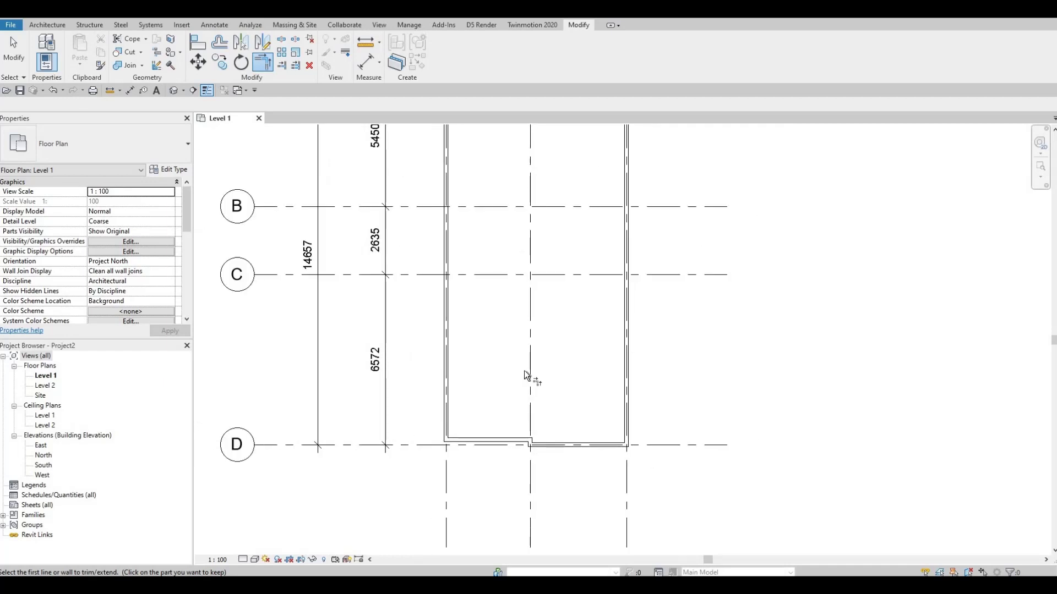
scroll(523, 375, down, 2)
middle_drag(527, 354, 581, 375)
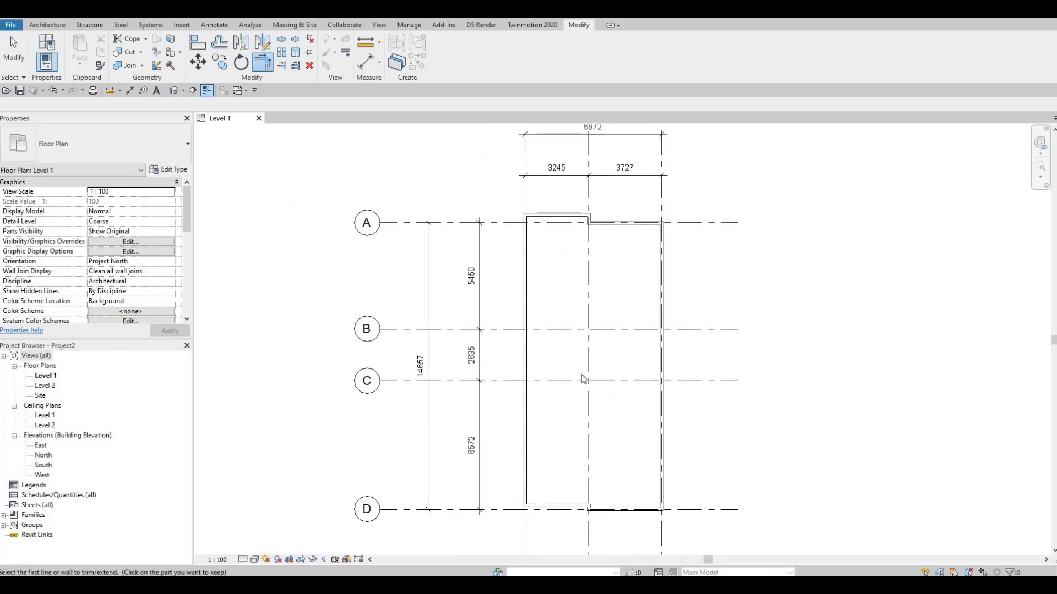
key(Escape)
key(Escape)
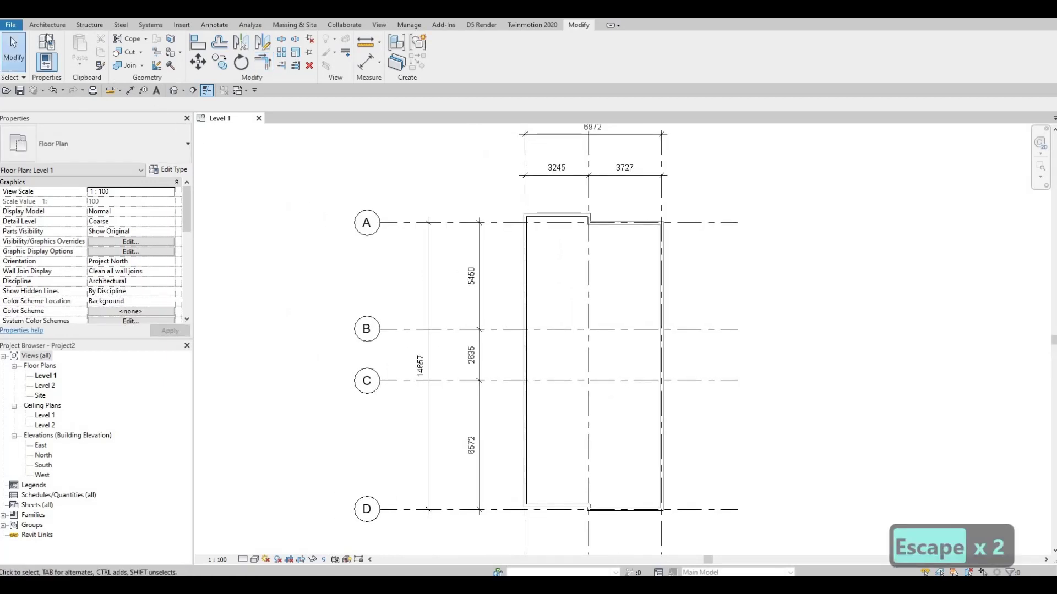
Step: Duplicate the EXTERIOR WALL 1 type as a new basic wall type named INTERIOR WALL 1
click(46, 26)
click(42, 45)
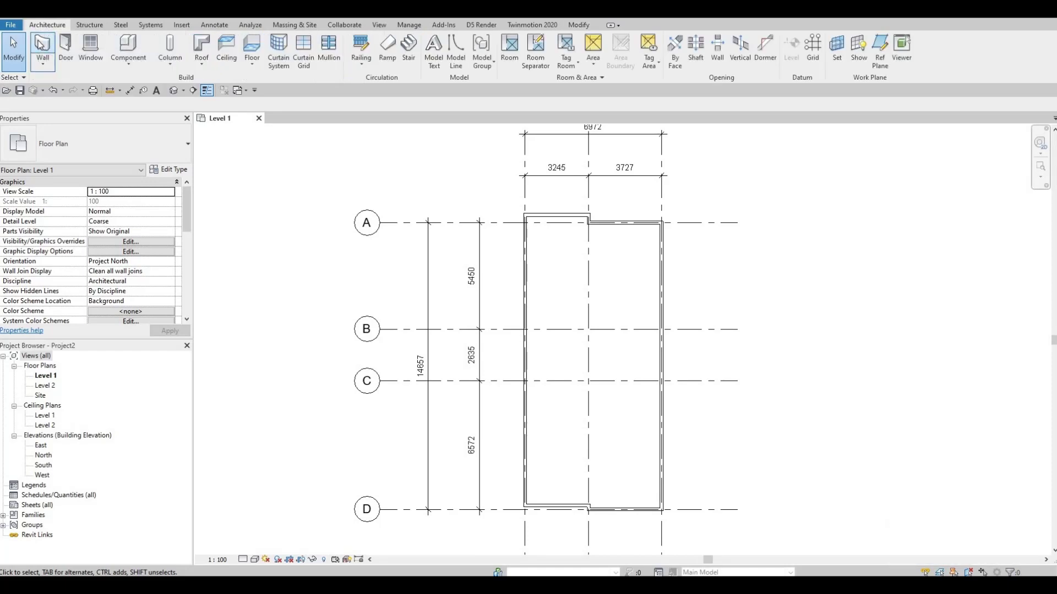
click(173, 170)
click(525, 139)
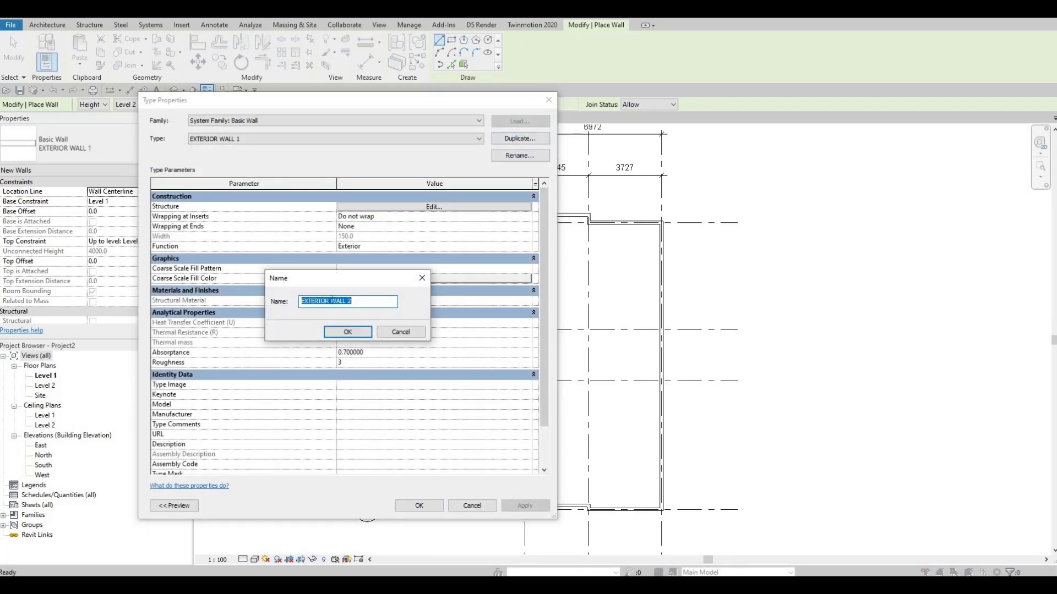
click(332, 301)
key(shift+Home)
text(INTERIO)
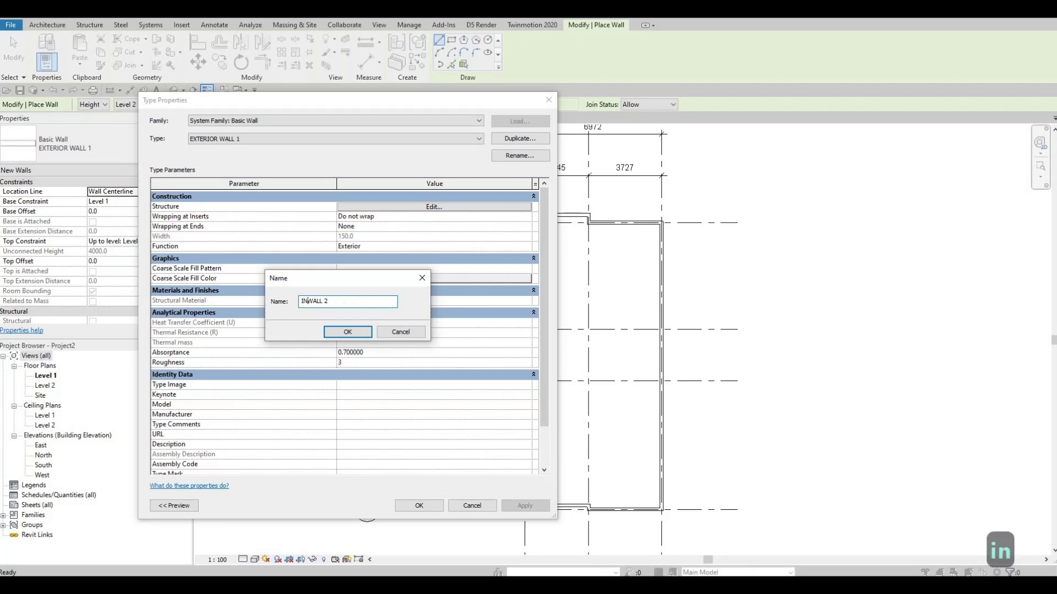
text(R WALL)
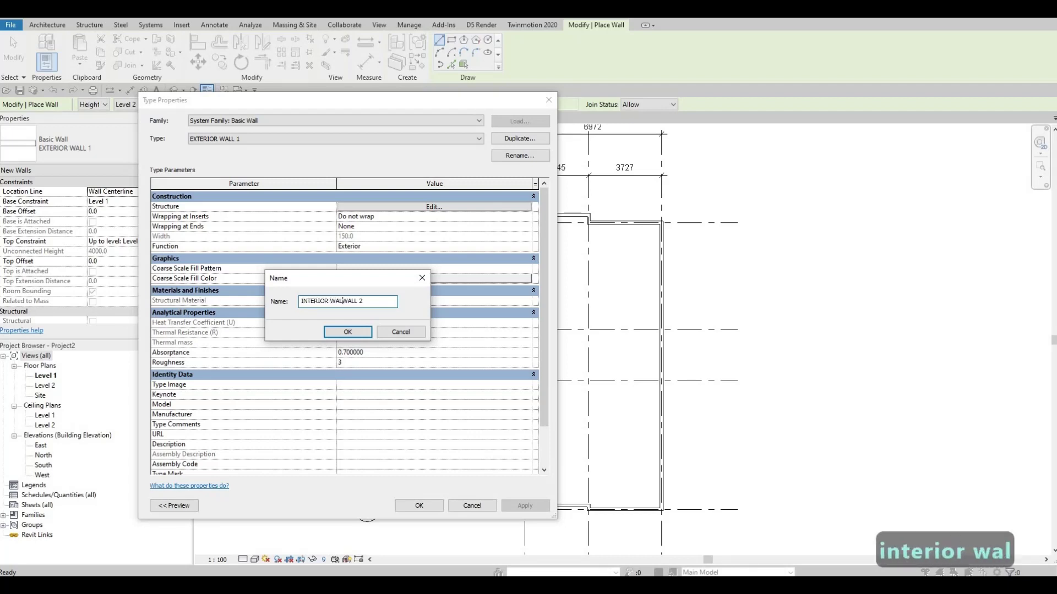
key(BackSpace)
key(BackSpace)
key(BackSpace)
key(BackSpace)
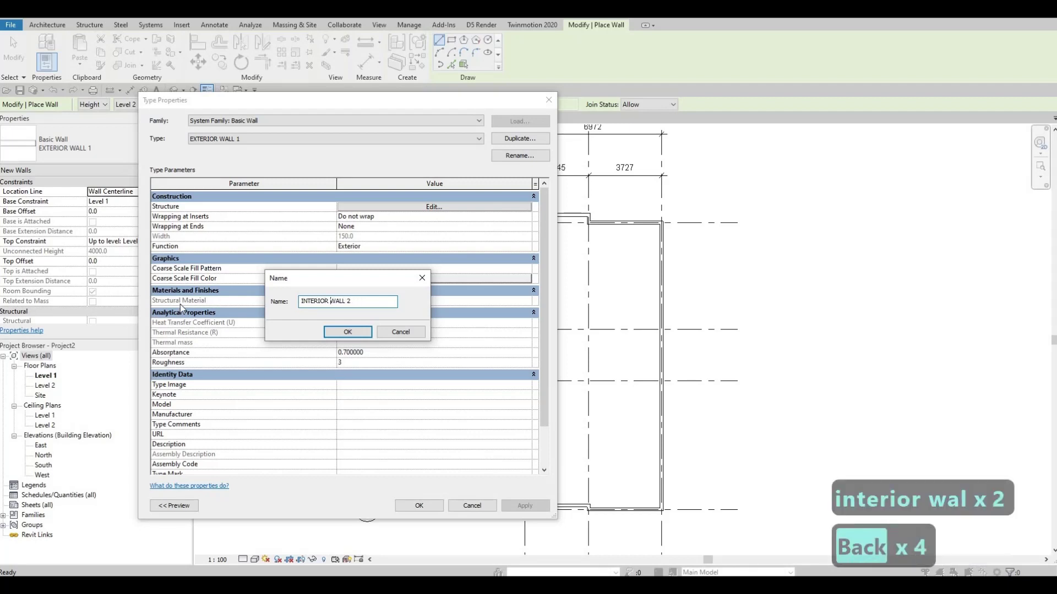
key(Right)
key(Right)
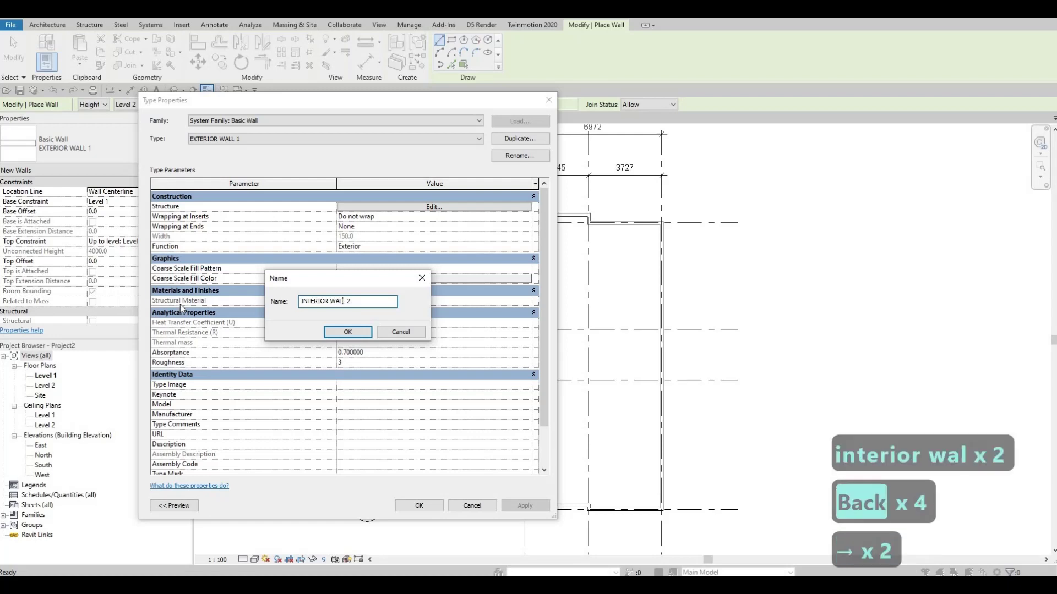
key(Right)
key(Right)
key(BackSpace)
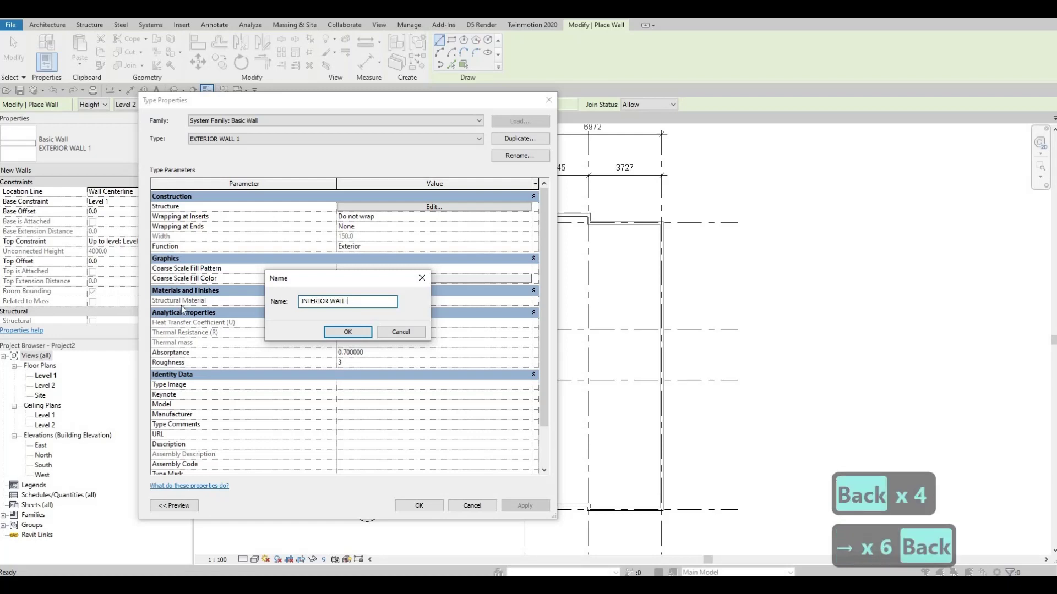
text(1)
click(347, 332)
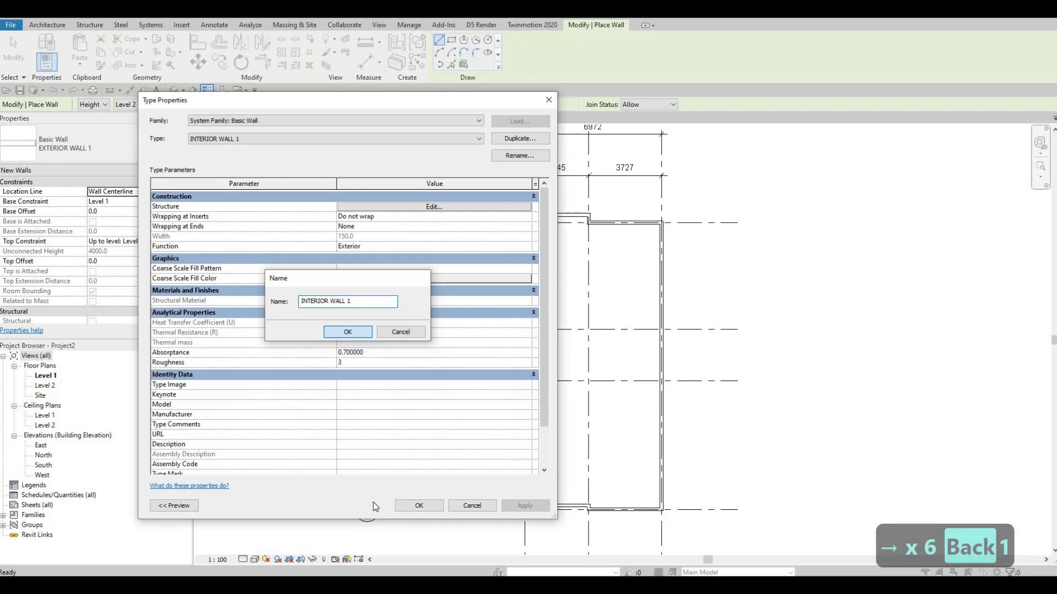
click(418, 505)
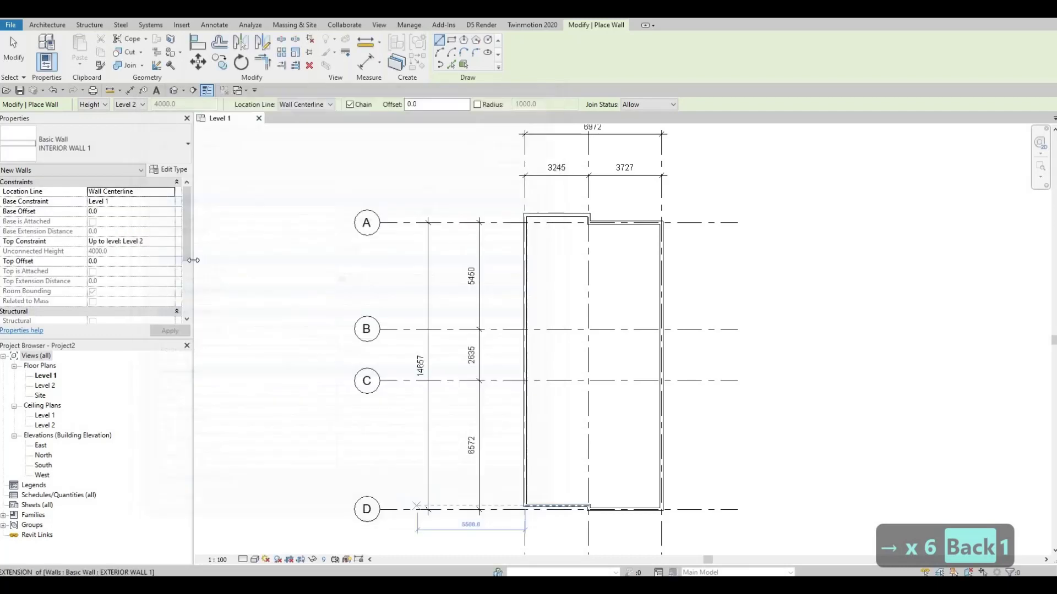
Step: Set the structure layer thickness of INTERIOR WALL 1 to 100 mm in its assembly
click(171, 172)
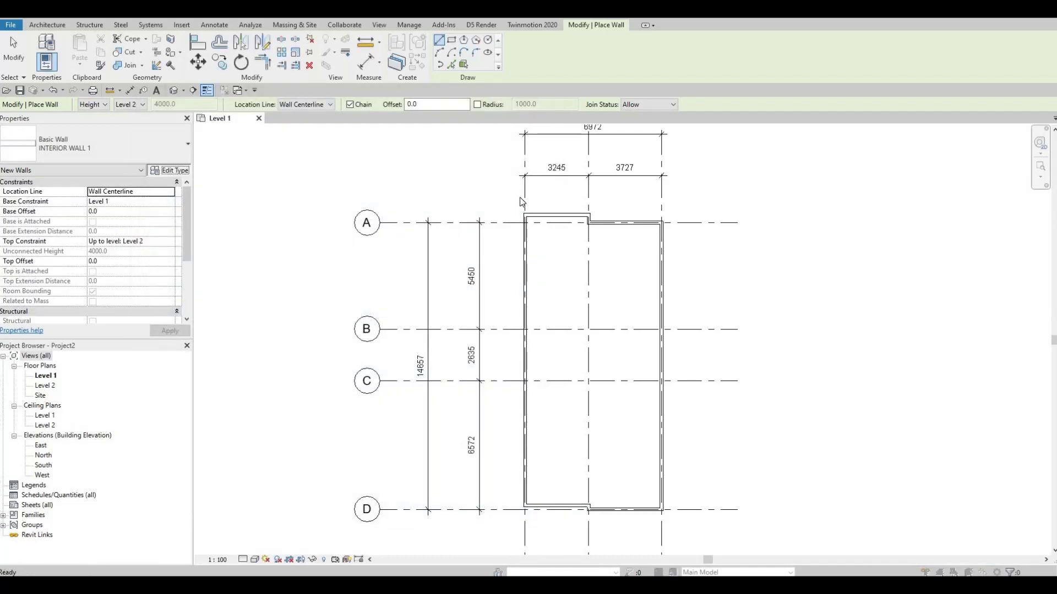
click(418, 208)
click(394, 211)
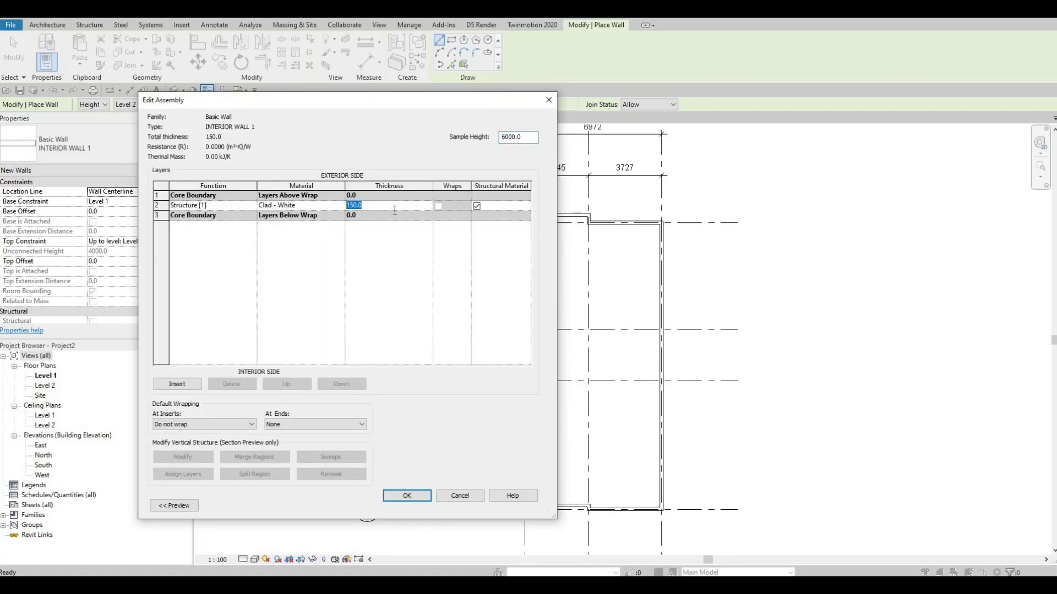
text(100)
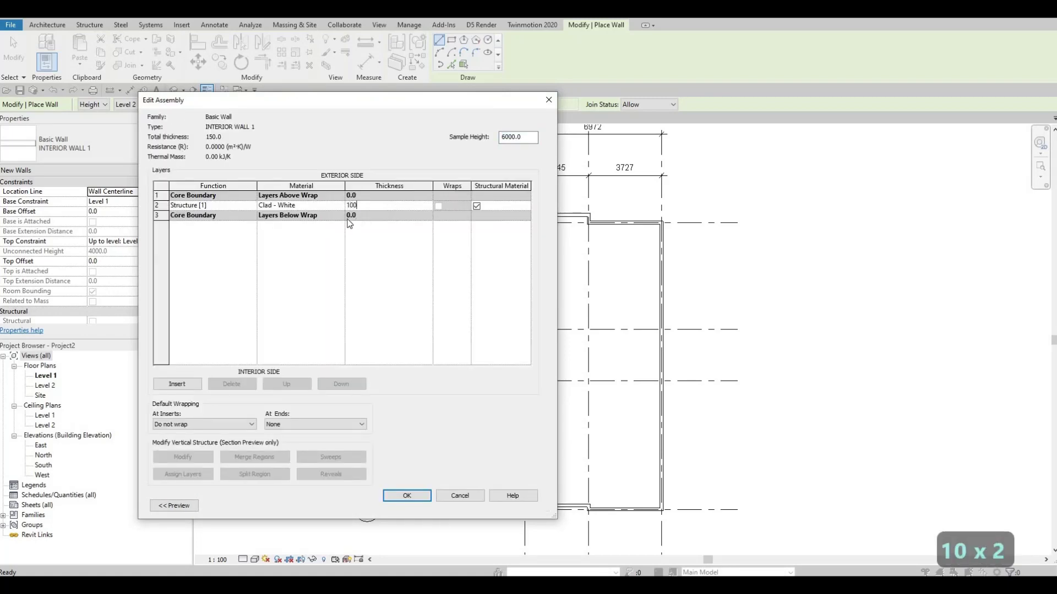
Step: Assign the Gypsum Wall Board material to the INTERIOR WALL 1 structure layer and confirm the type changes
click(338, 206)
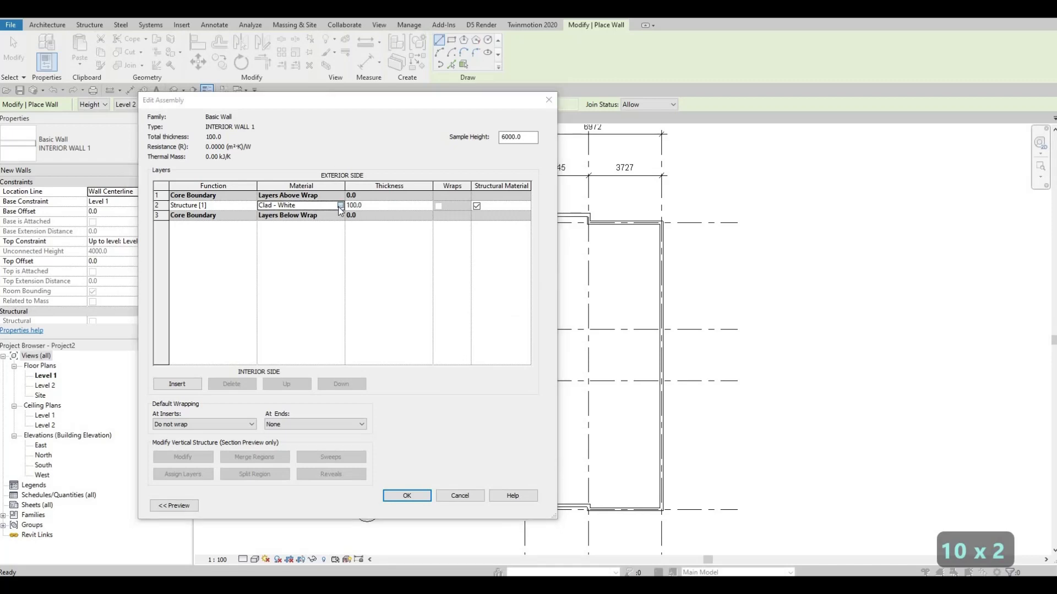
click(338, 206)
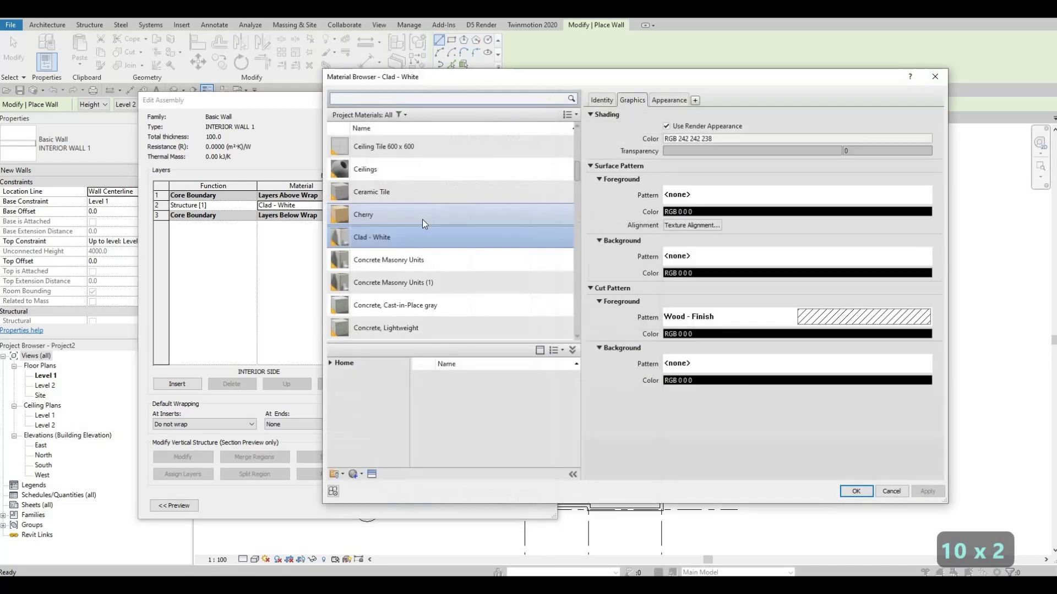
click(409, 98)
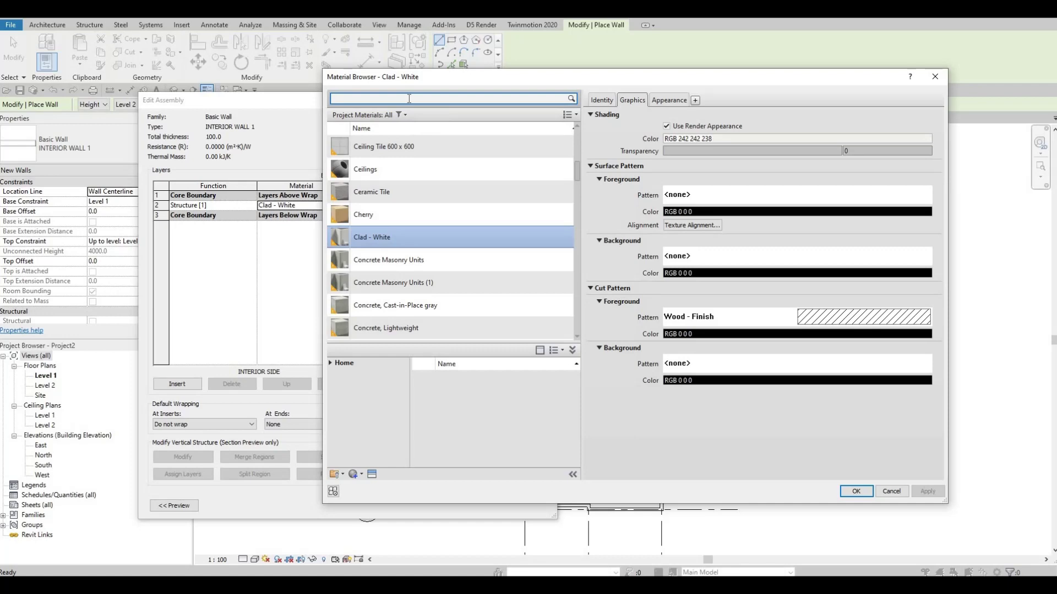
text(GY)
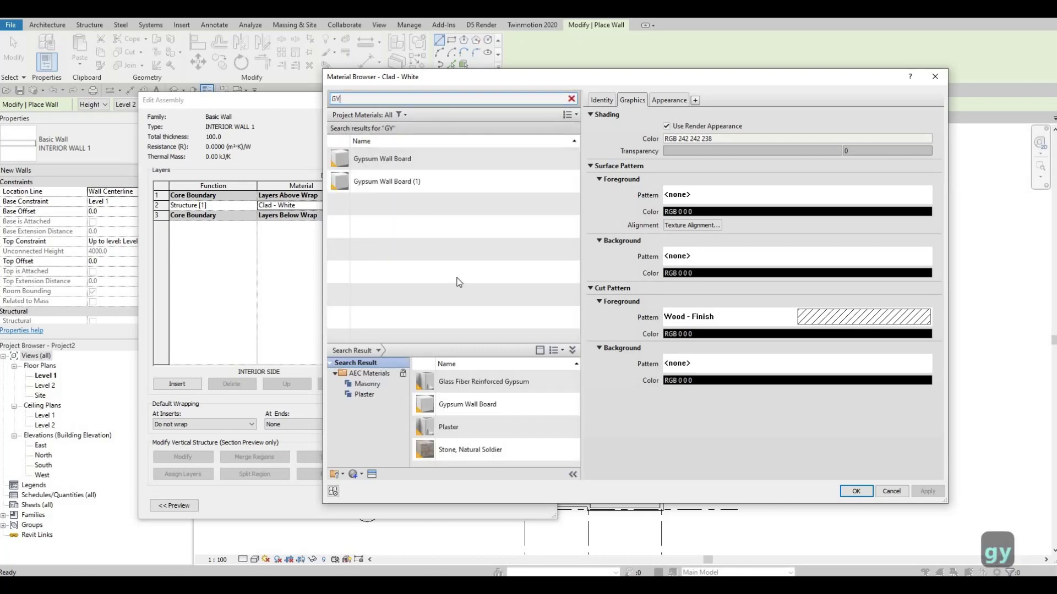
click(855, 492)
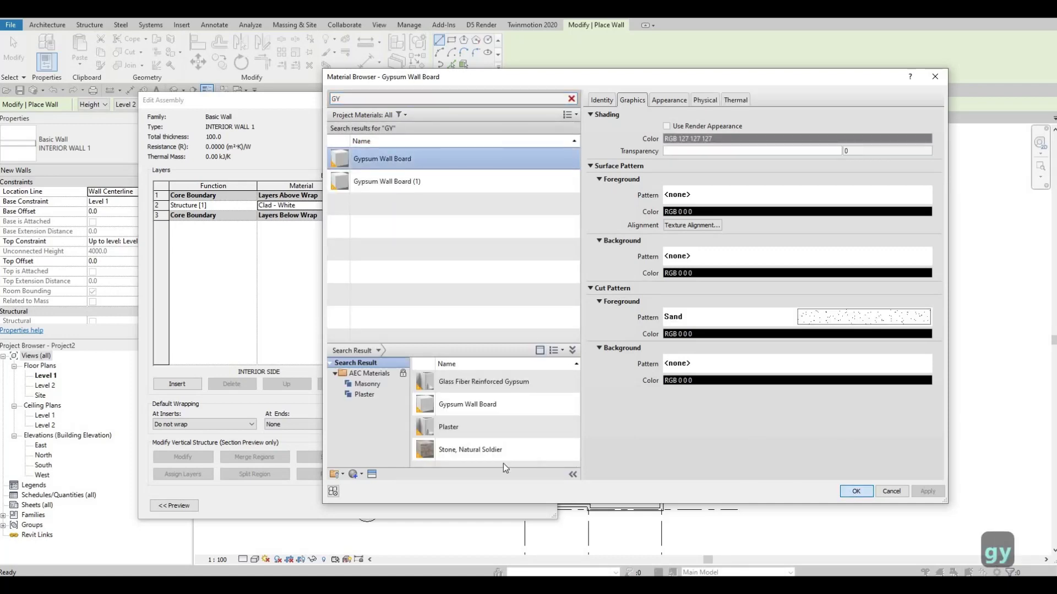
click(422, 496)
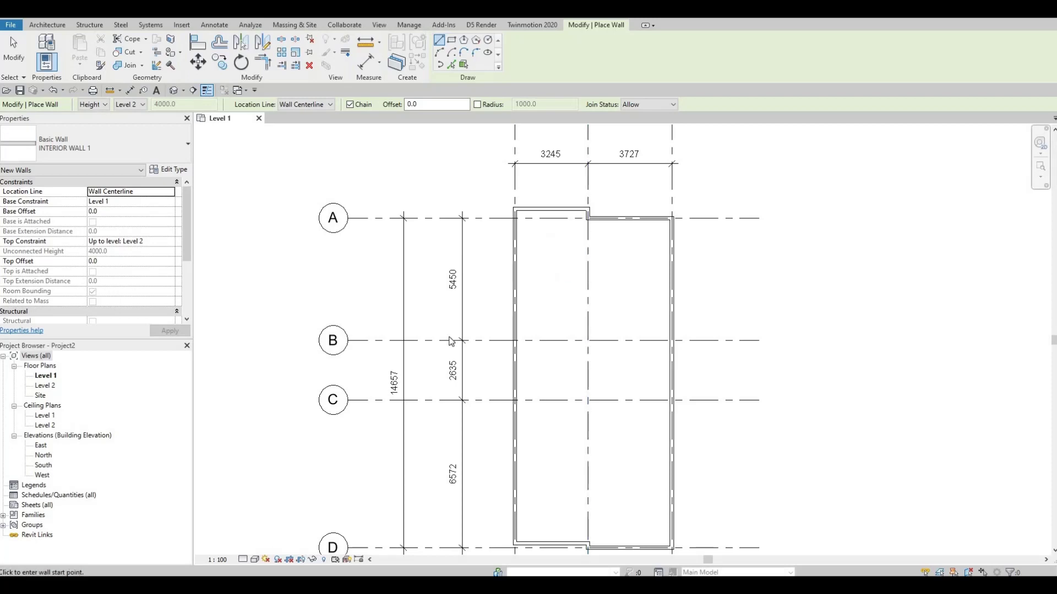
click(565, 340)
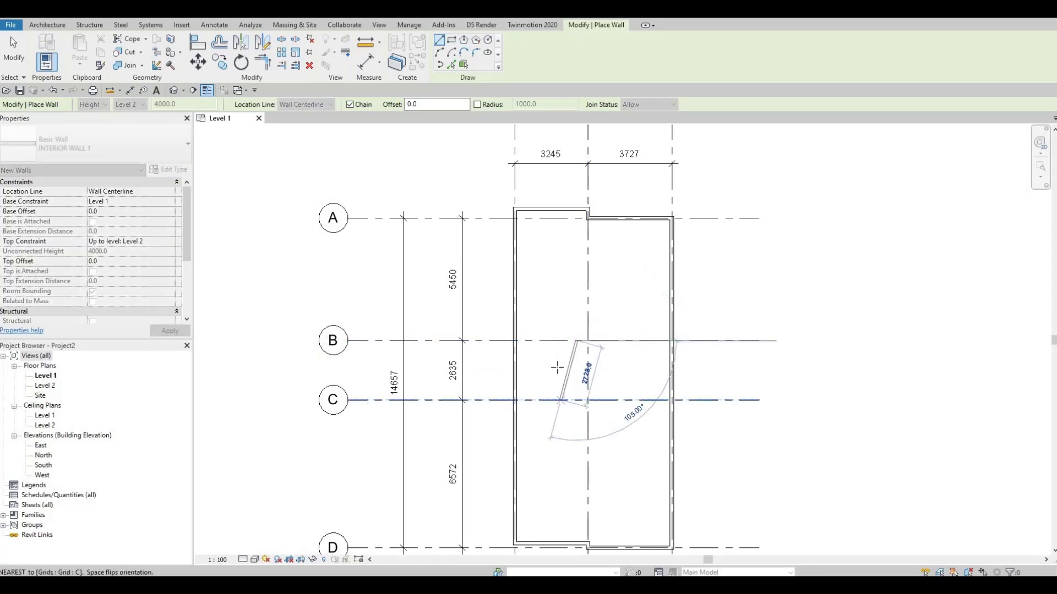
key(Escape)
key(Escape)
Step: Draw an INTERIOR WALL 1 segment along grid C from the grid 3 exterior wall to grid 2
middle_drag(587, 413, 536, 388)
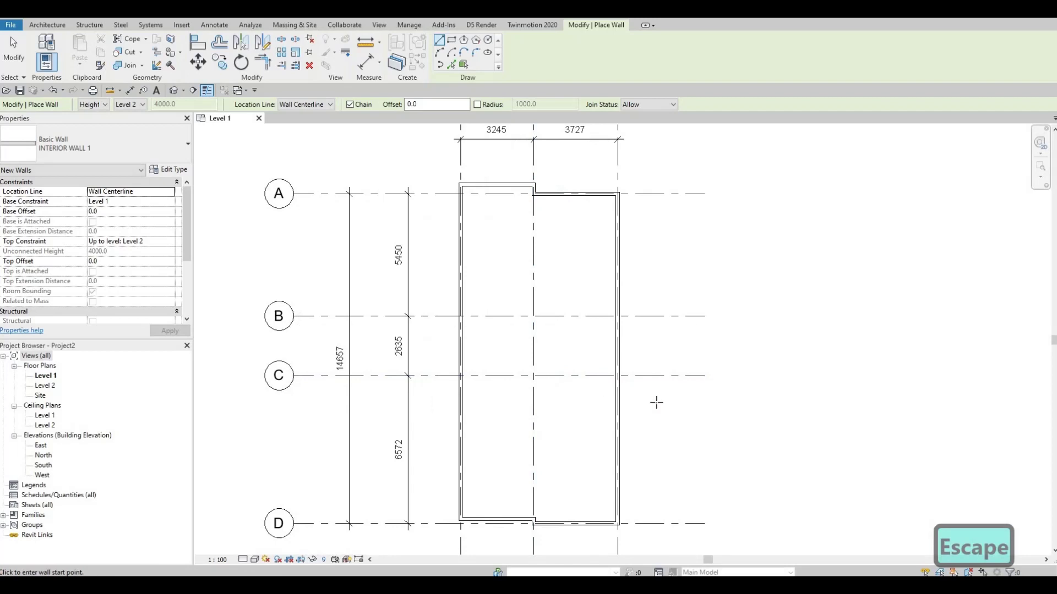
click(612, 376)
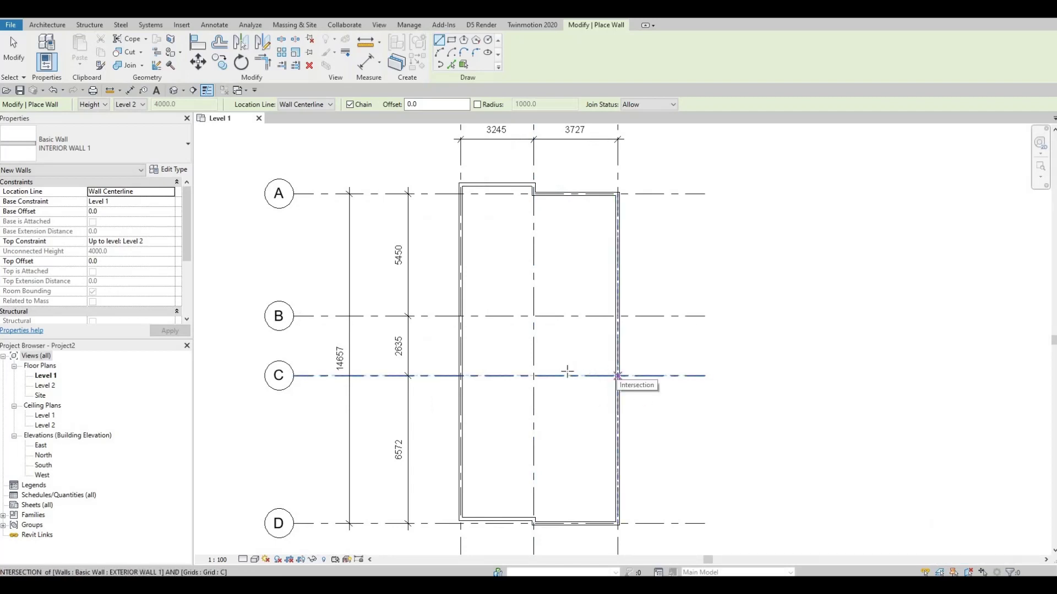
click(532, 375)
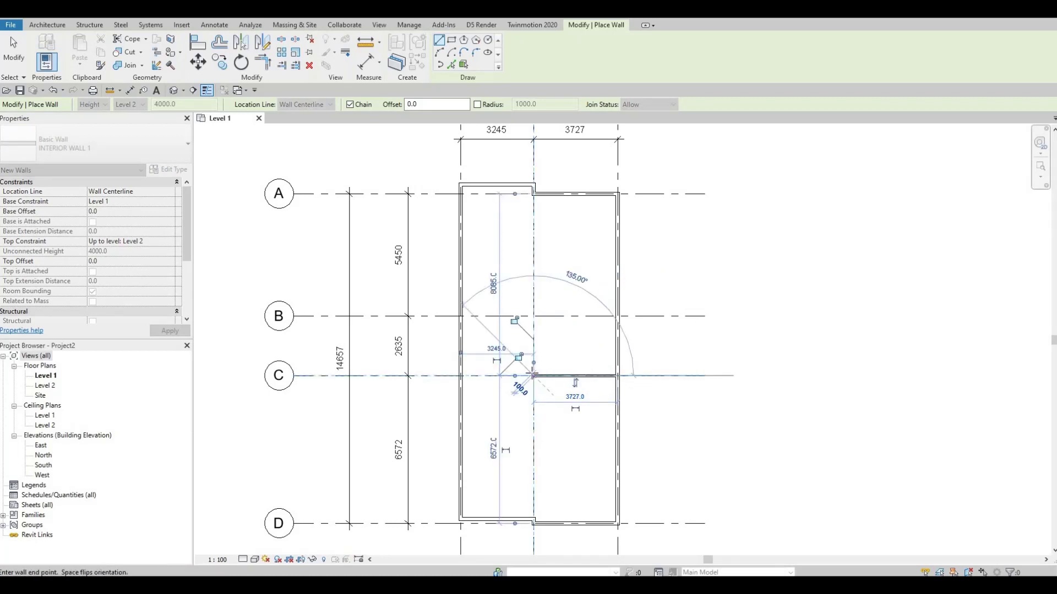
Step: Continue the interior wall about 5900 mm along grid 2 towards grid D, stopping short of the exterior wall, and finish wall placement
scroll(532, 375, down, 1)
middle_drag(520, 428, 520, 333)
scroll(533, 373, up, 1)
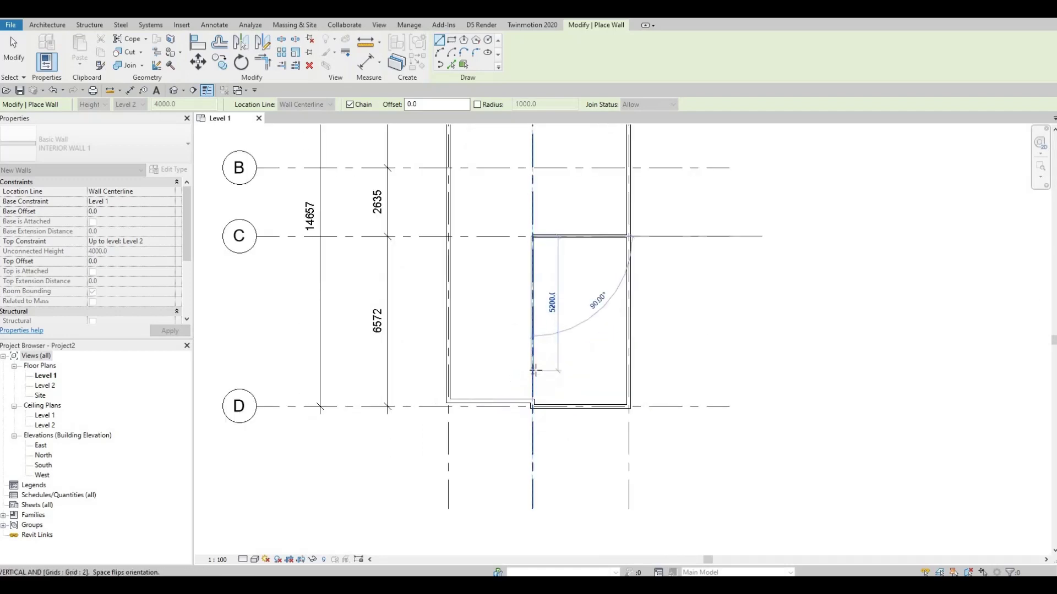
scroll(533, 371, up, 2)
scroll(538, 379, up, 2)
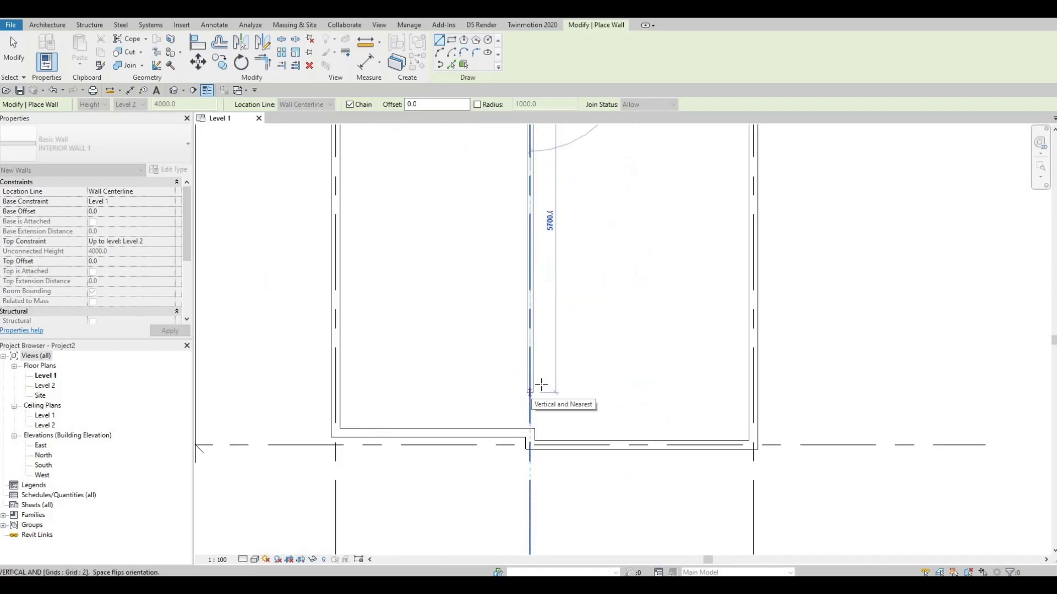
middle_drag(537, 389, 549, 375)
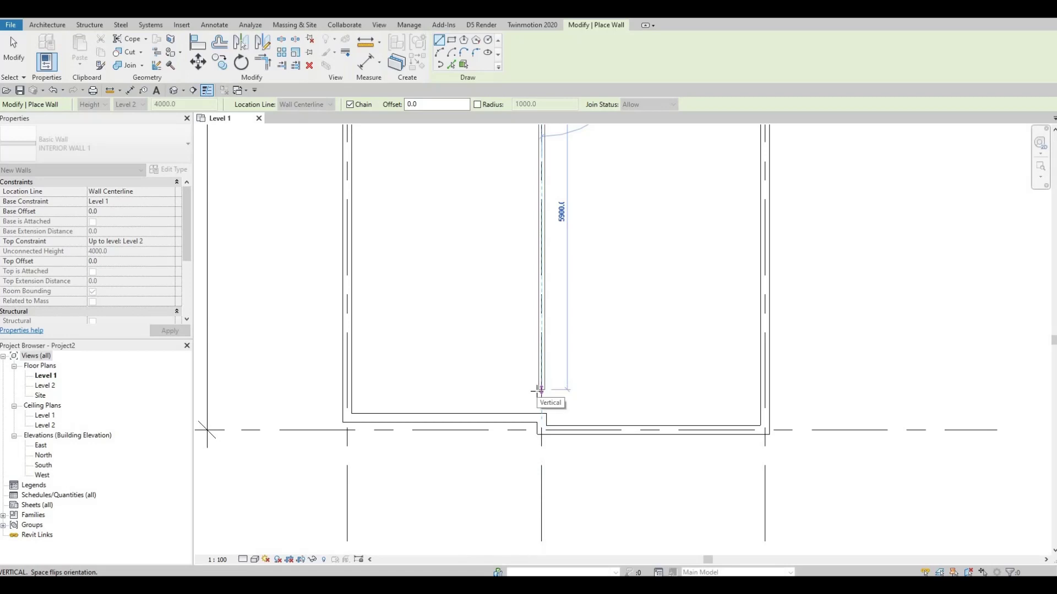
click(541, 389)
key(Escape)
key(Escape)
key(Escape)
Step: Align the grid 3 side face of the grid 2 interior wall with the inner face of the short jog wall near grid D
scroll(536, 408, up, 1)
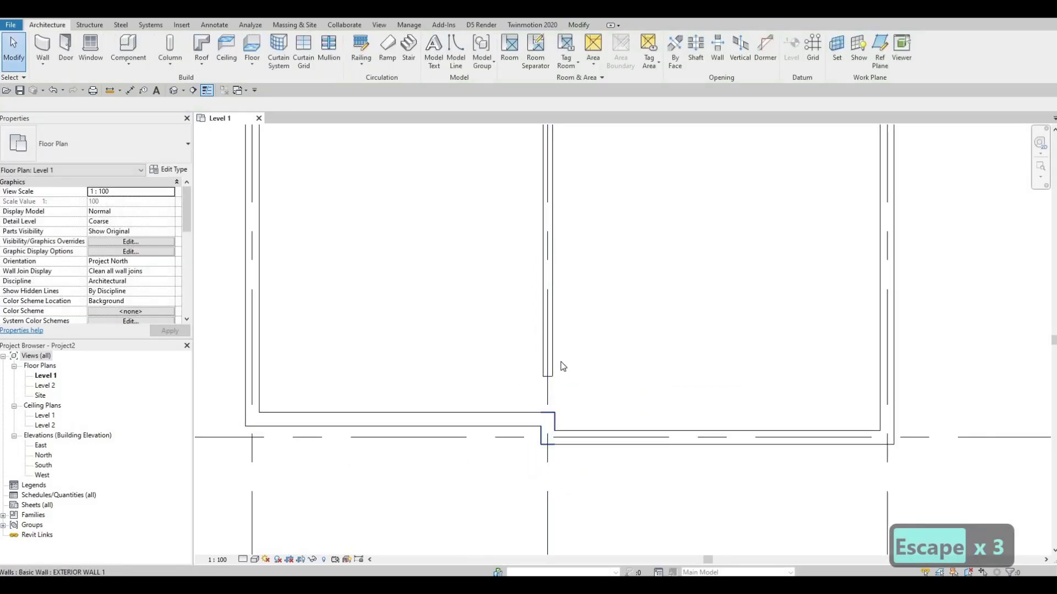
middle_drag(565, 382, 563, 392)
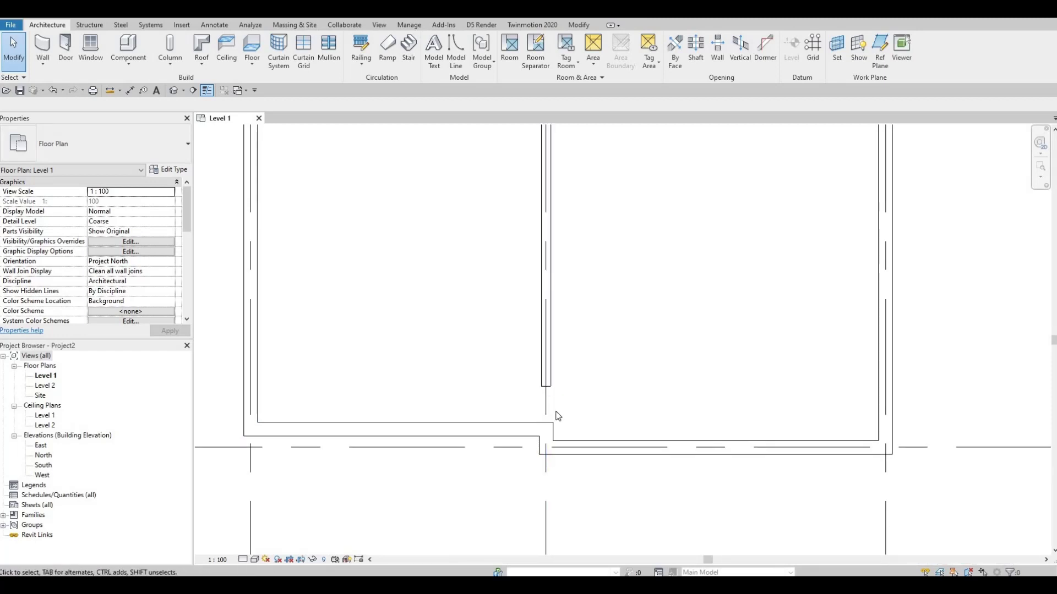
key(a)
key(l)
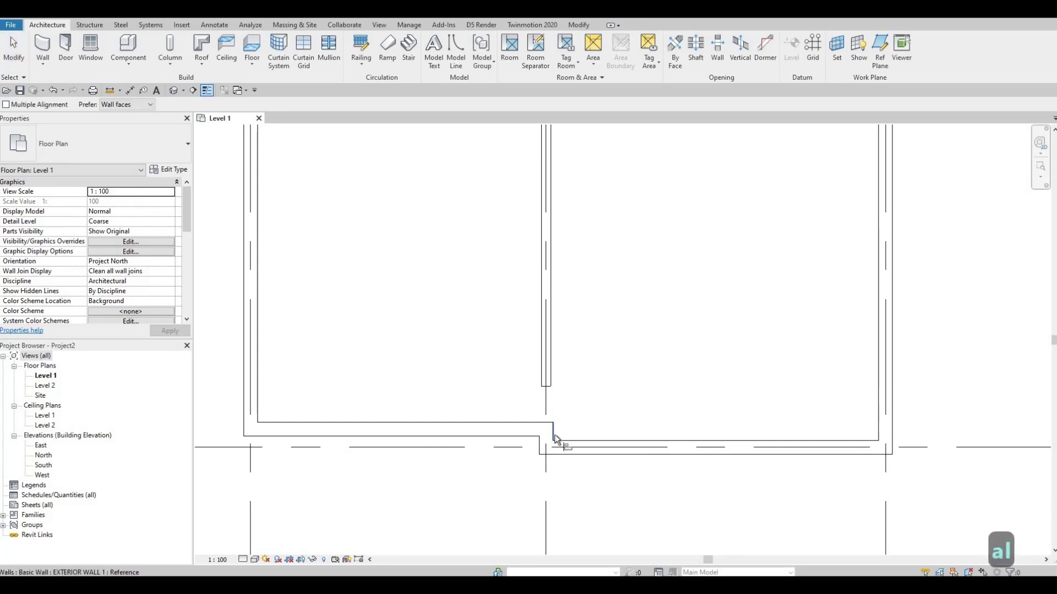
click(553, 434)
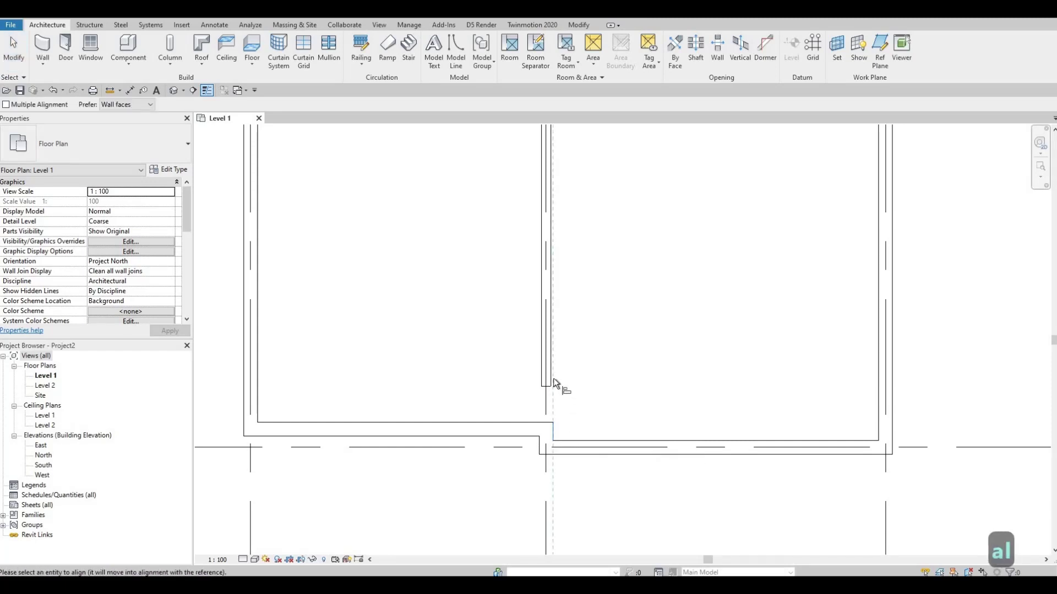
click(548, 380)
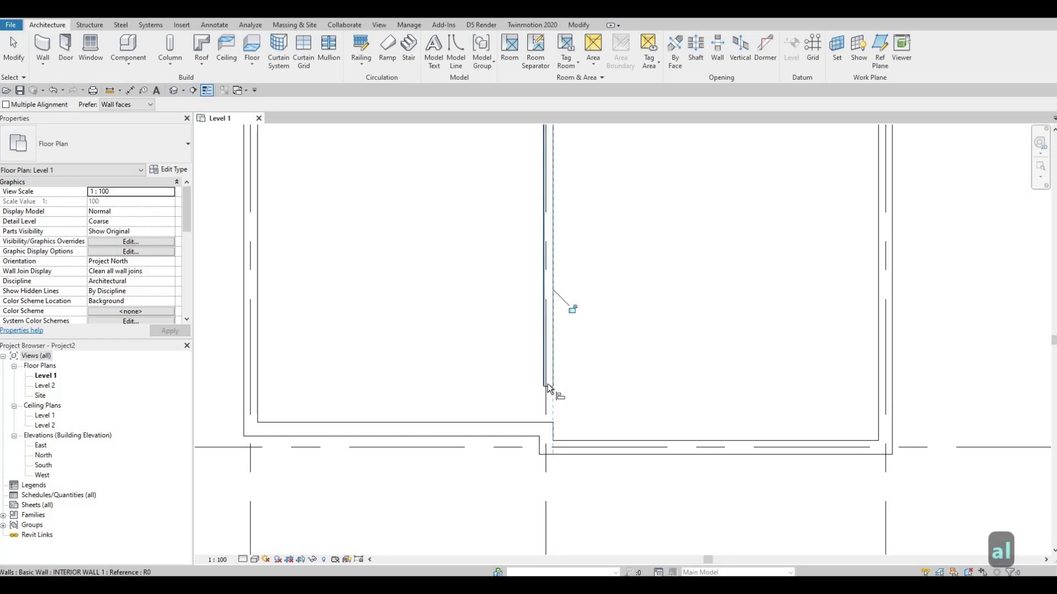
key(Escape)
key(Escape)
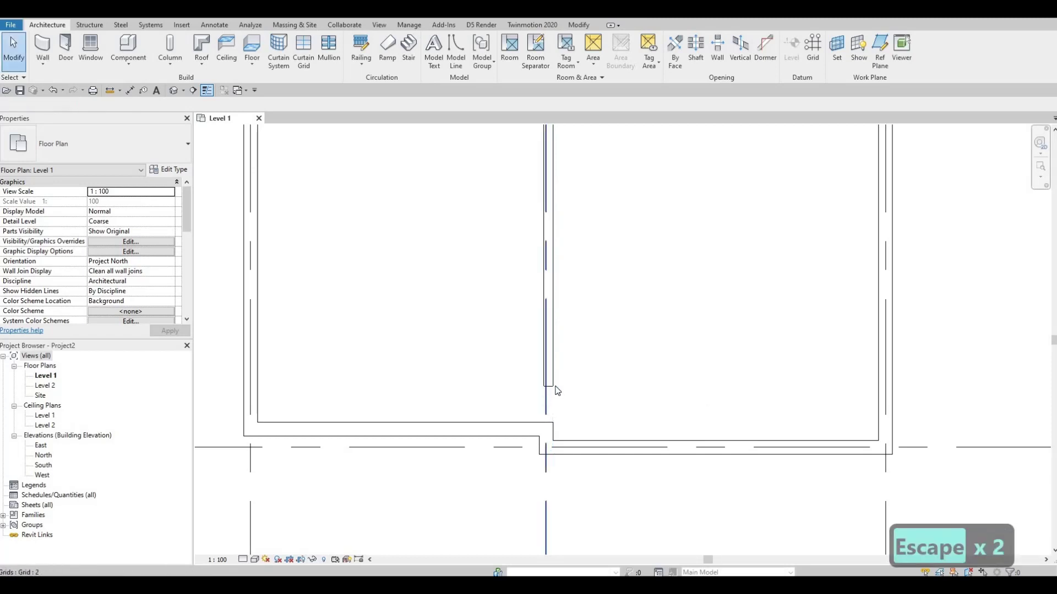
Step: Stretch the free end of the grid 2 interior wall to meet the exterior jog wall near grid D
click(548, 384)
drag(547, 386, 548, 427)
scroll(572, 358, down, 2)
scroll(564, 395, down, 4)
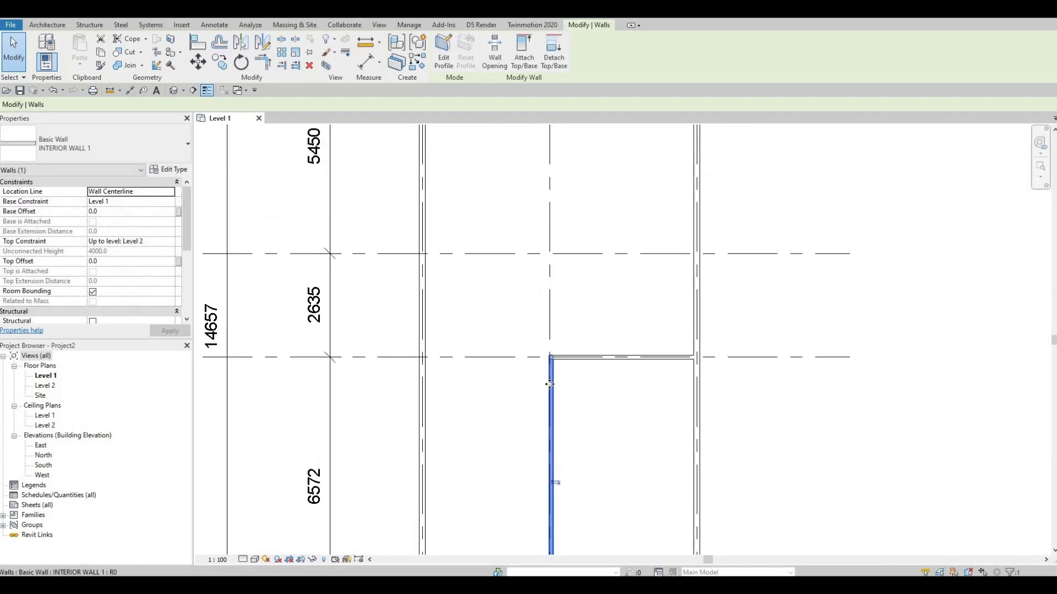
Step: Stretch the free end of the grid C interior wall past grid 2 to meet the exterior wall on grid 1
scroll(549, 384, up, 2)
key(Escape)
click(552, 347)
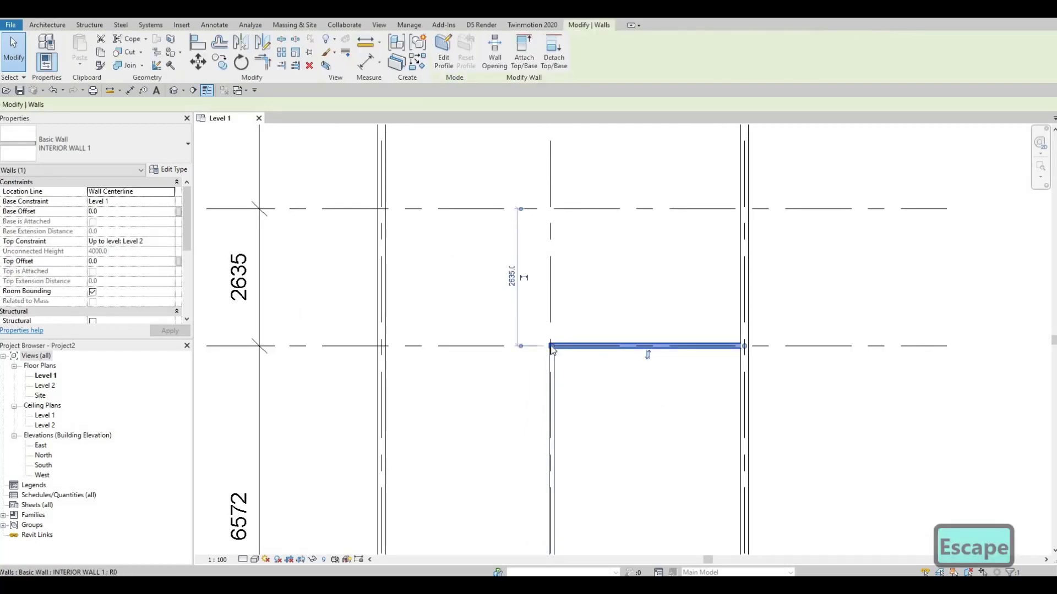
key(r)
key(s)
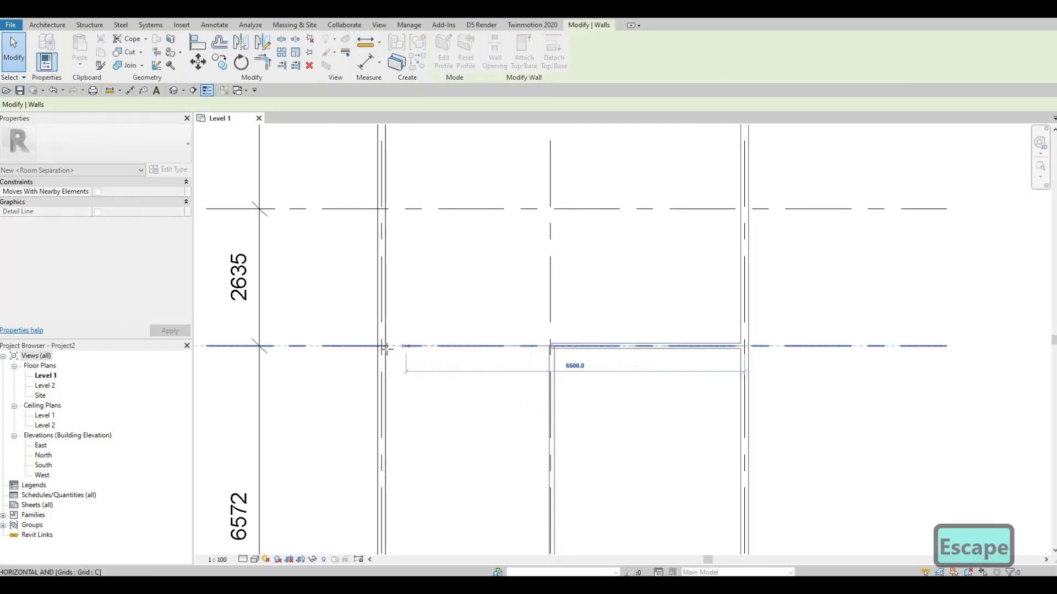
key(Escape)
click(552, 348)
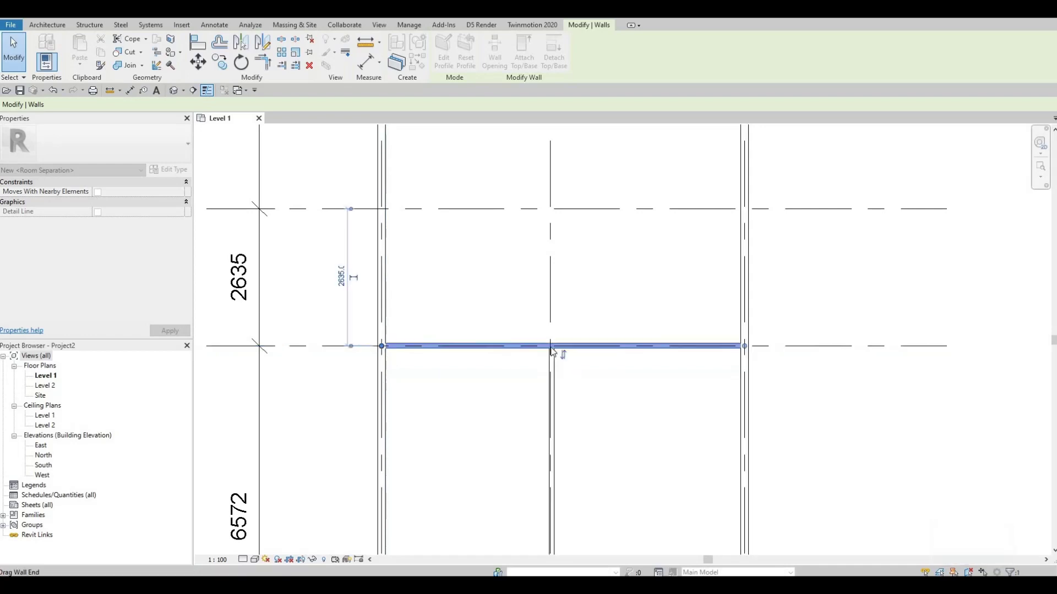
scroll(572, 338, down, 2)
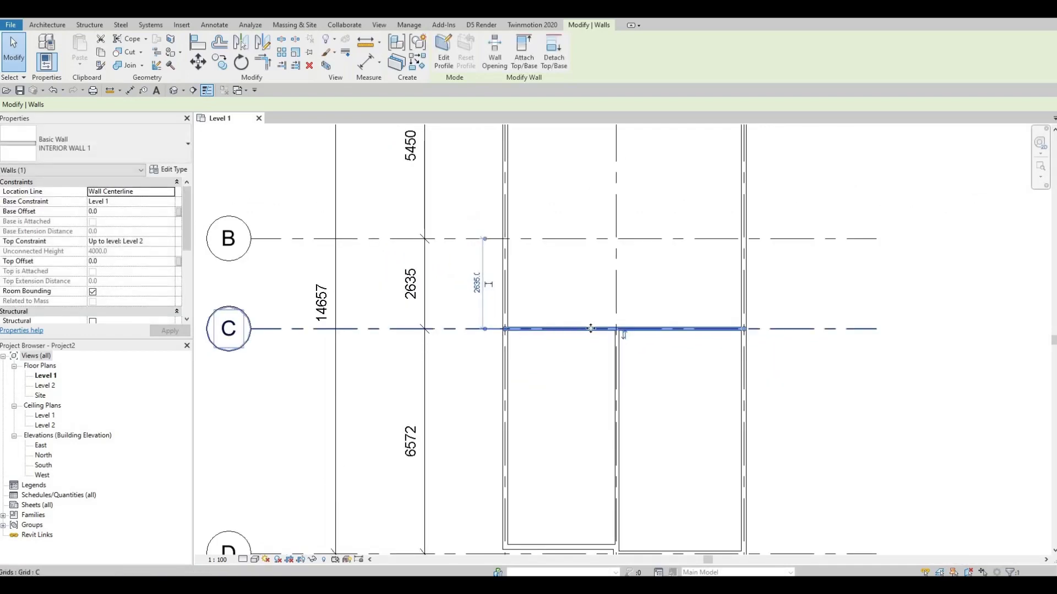
middle_drag(610, 341, 558, 404)
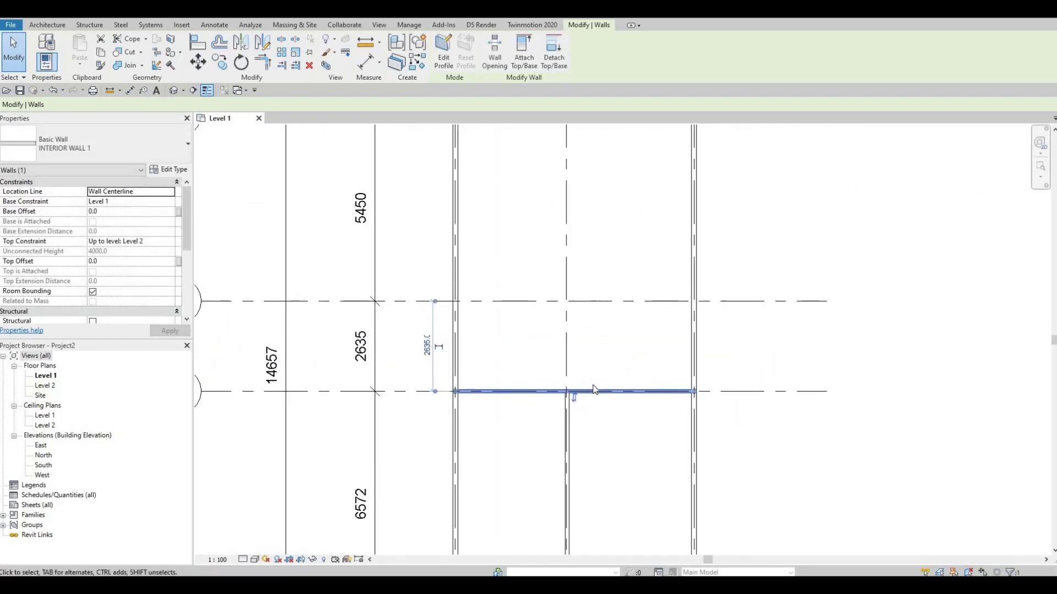
middle_drag(621, 391, 605, 419)
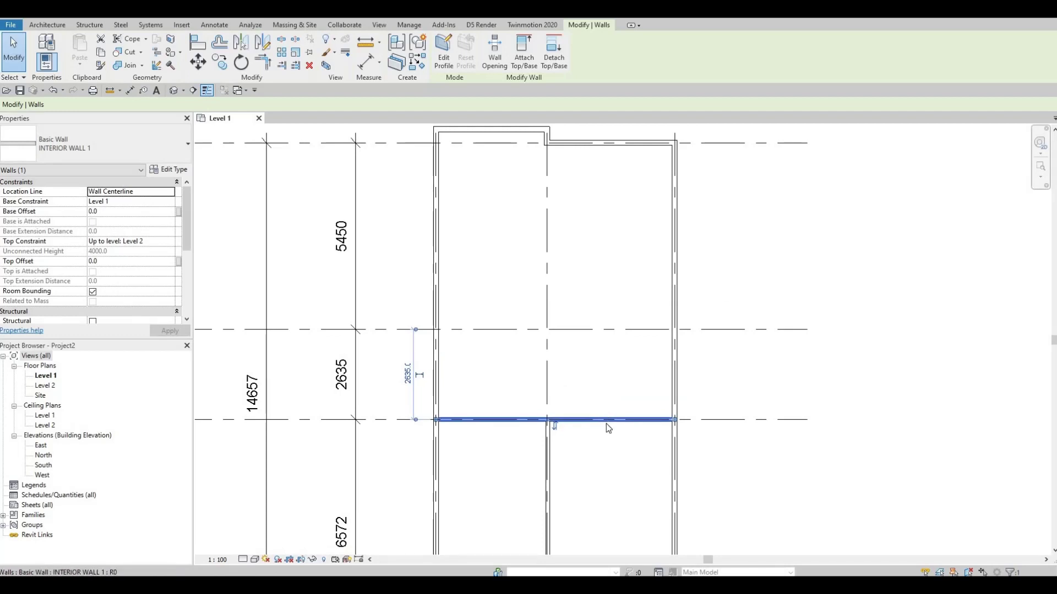
key(Escape)
key(Escape)
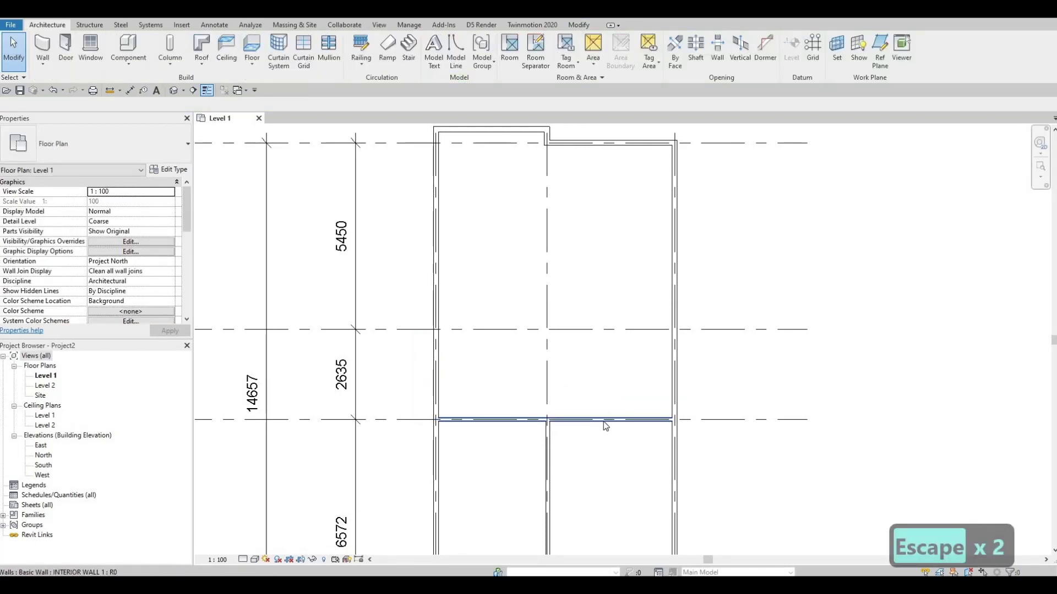
Step: Draw a short INTERIOR WALL 1 stub along grid B, starting from the grid 3 exterior wall and stopping before grid 2
click(604, 421)
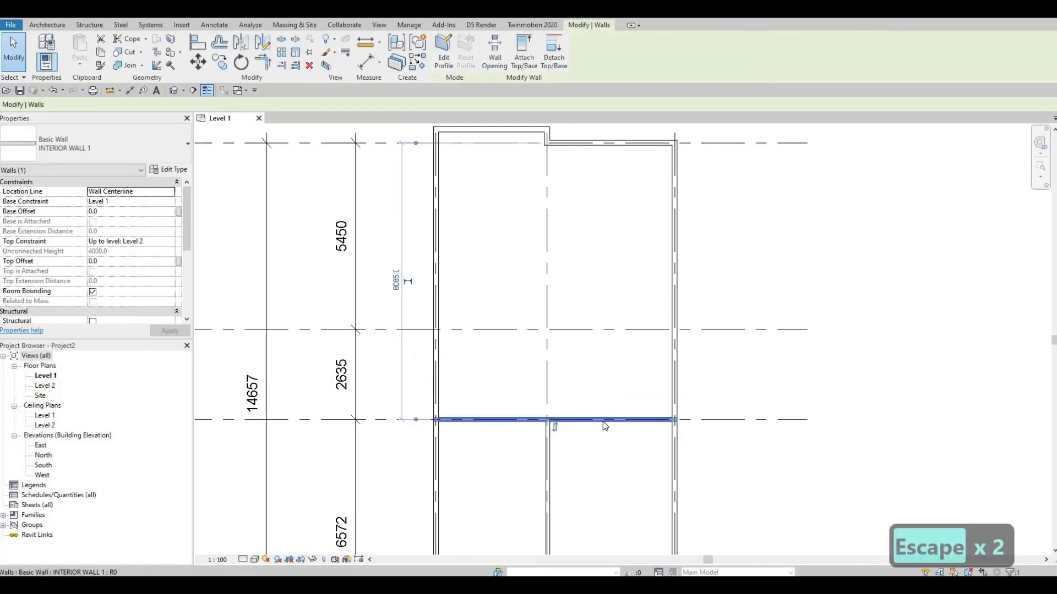
key(c)
key(s)
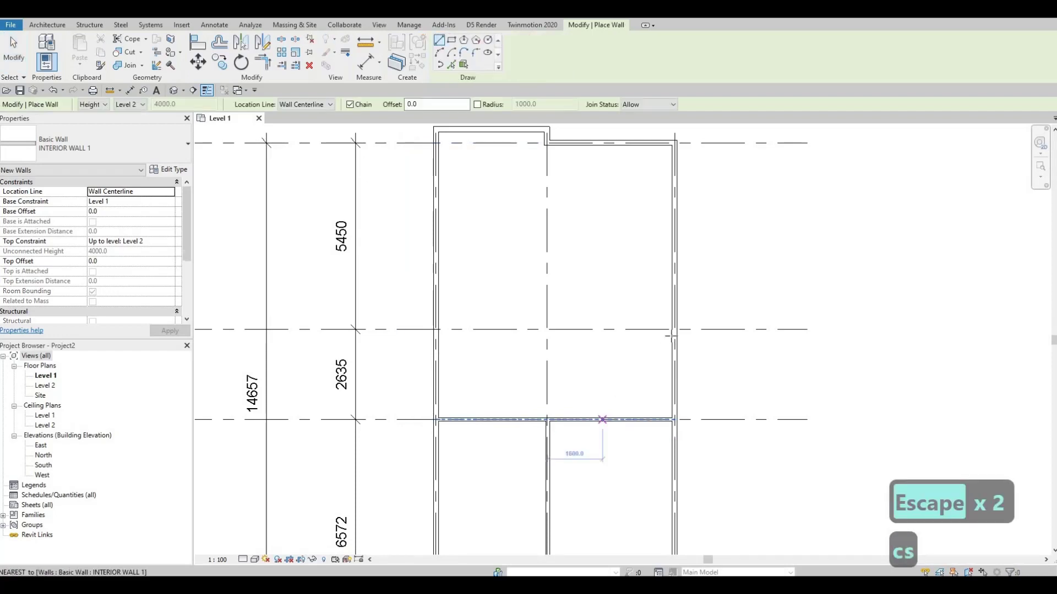
click(674, 329)
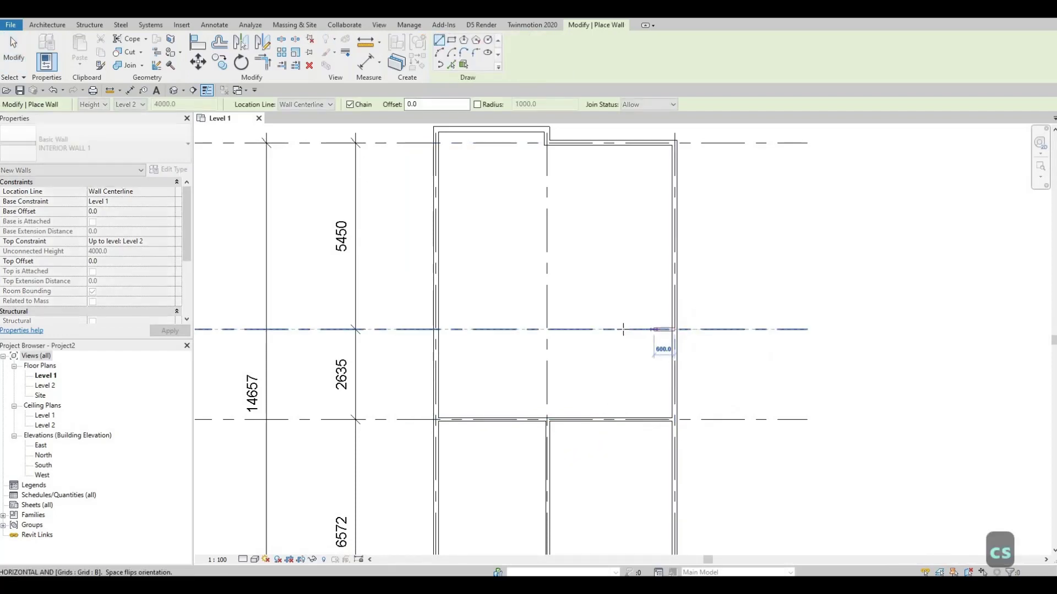
click(602, 358)
key(Escape)
key(Escape)
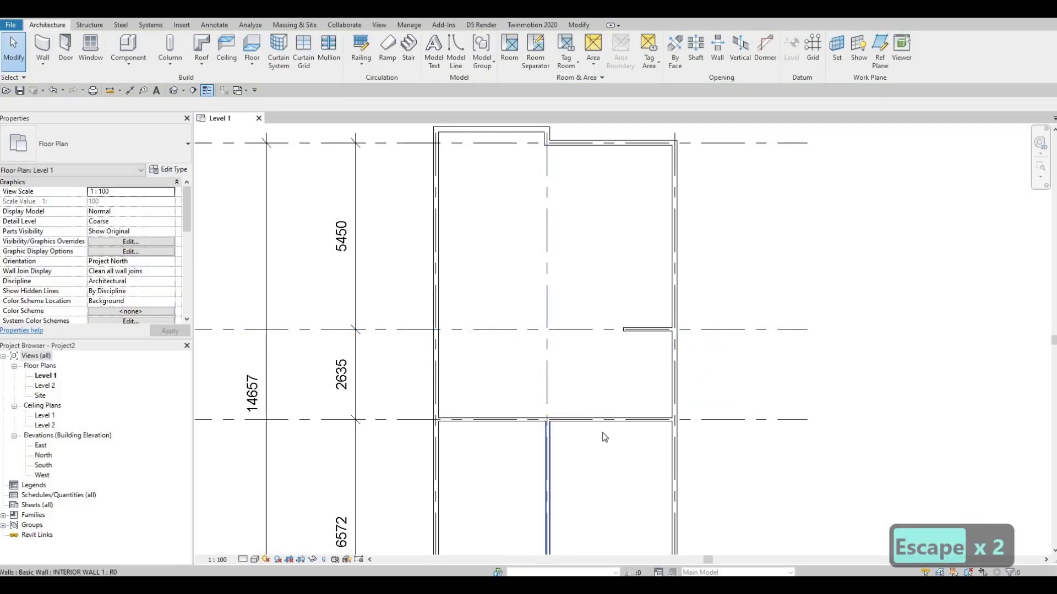
Step: Draw an INTERIOR WALL 1 segment about 2600 mm long from the grid 1 exterior wall towards grid 2, about 1100 mm from grid B towards grid C
middle_drag(610, 421, 615, 432)
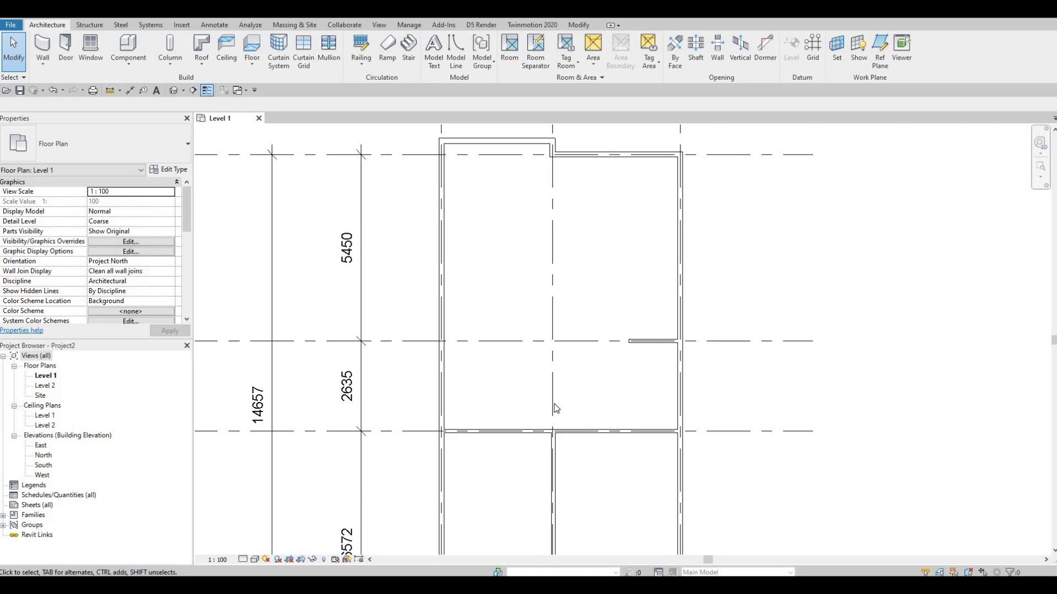
middle_drag(532, 449, 560, 459)
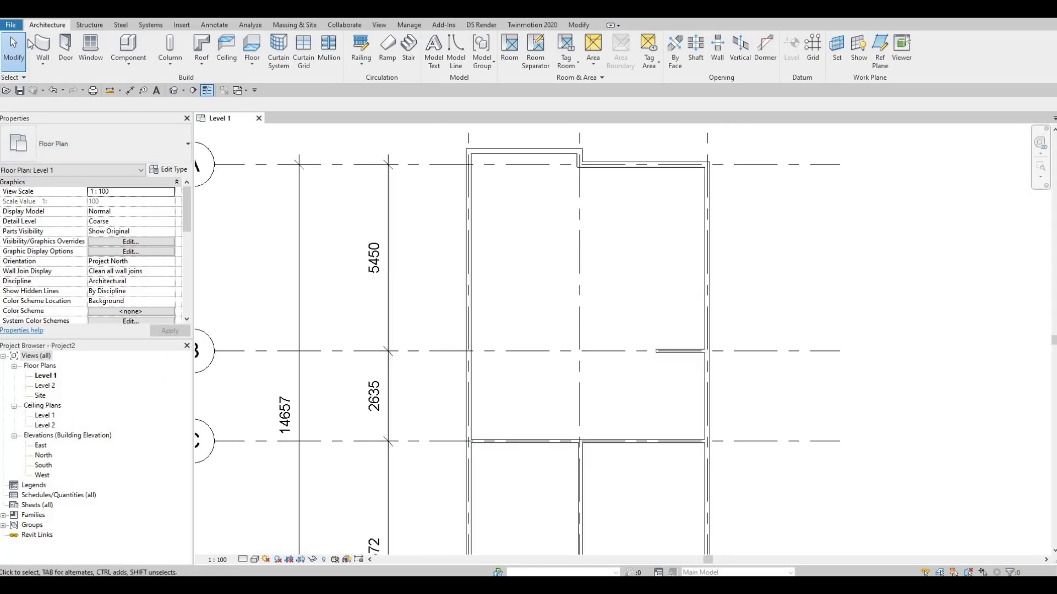
middle_drag(507, 313, 512, 260)
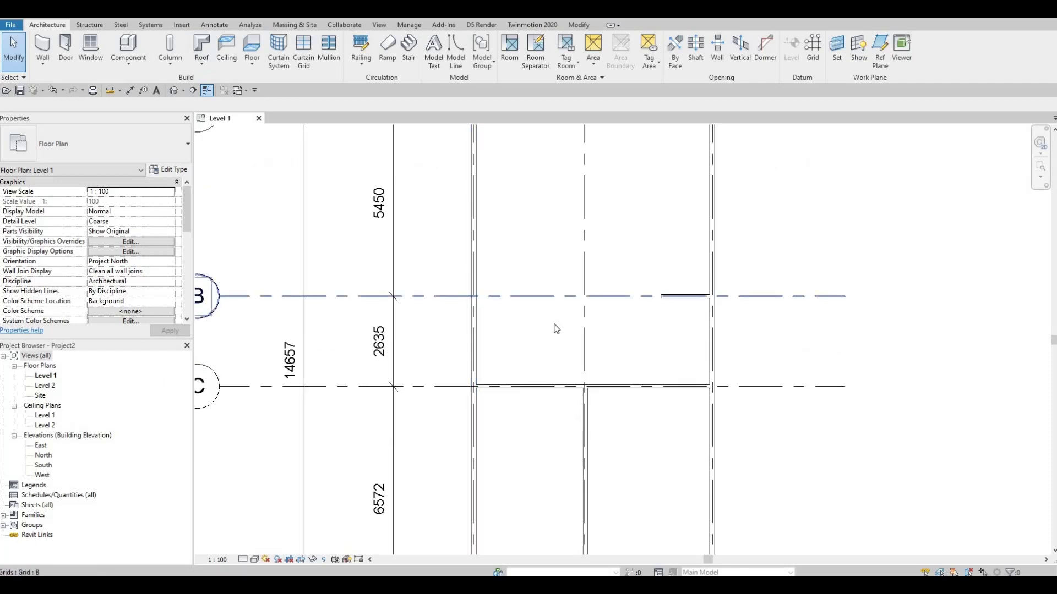
ctrl+scroll(573, 330, up, 1)
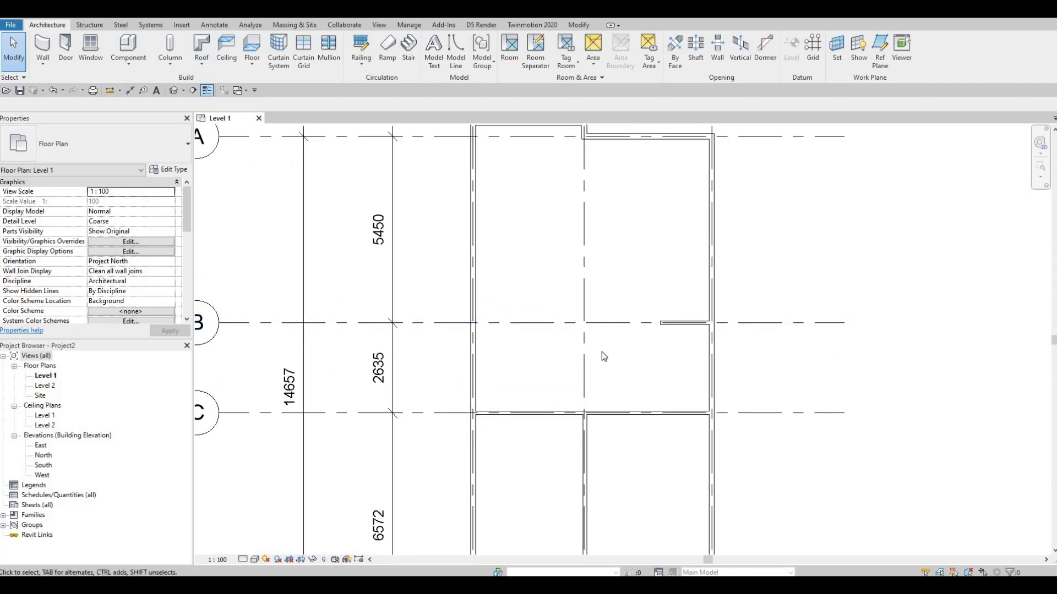
click(676, 325)
key(c)
key(s)
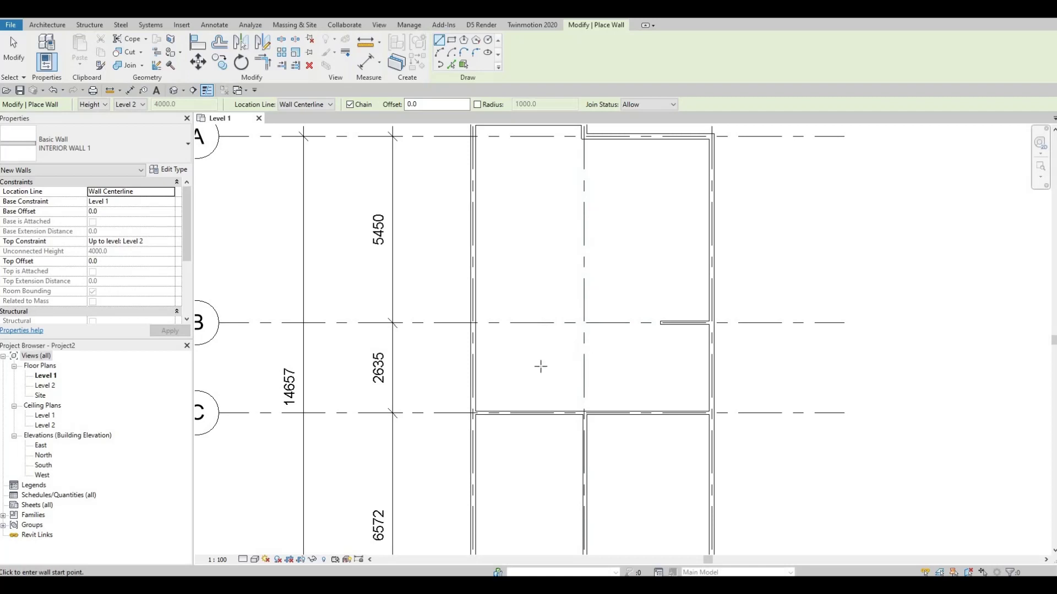
key(Escape)
key(Escape)
scroll(527, 377, up, 1)
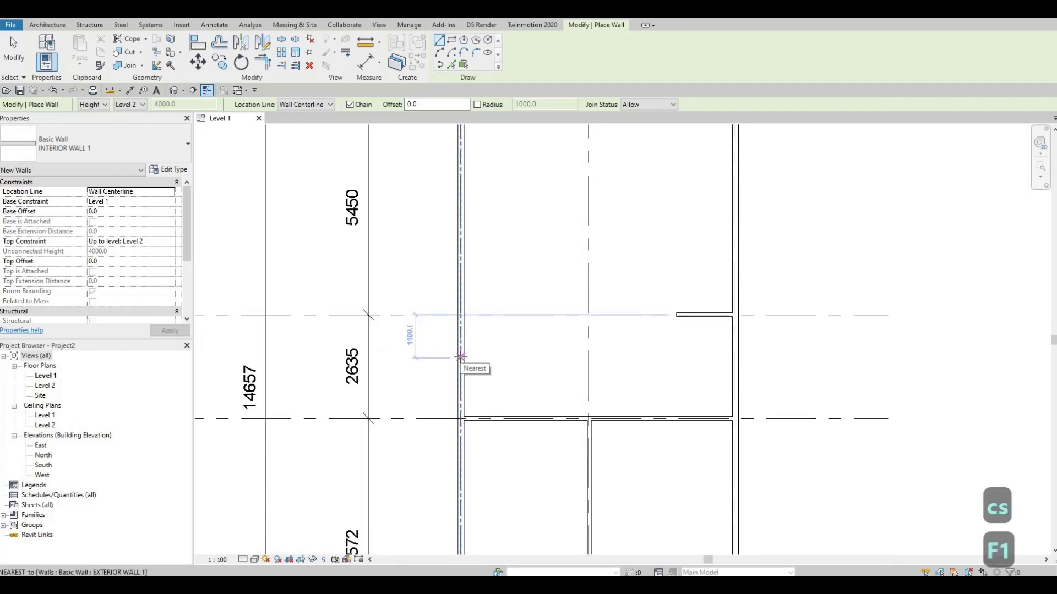
click(460, 357)
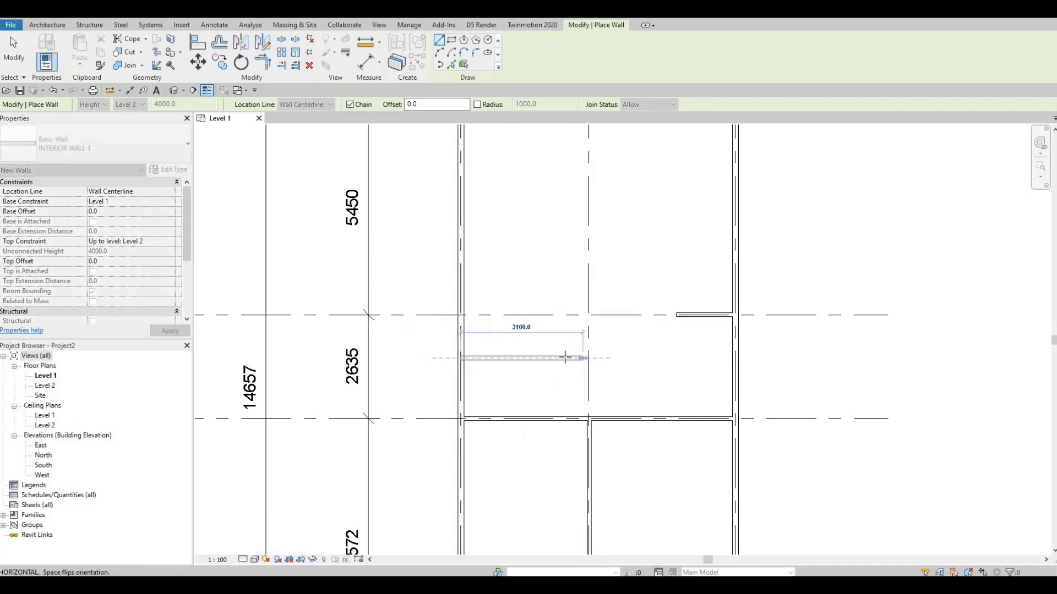
click(563, 357)
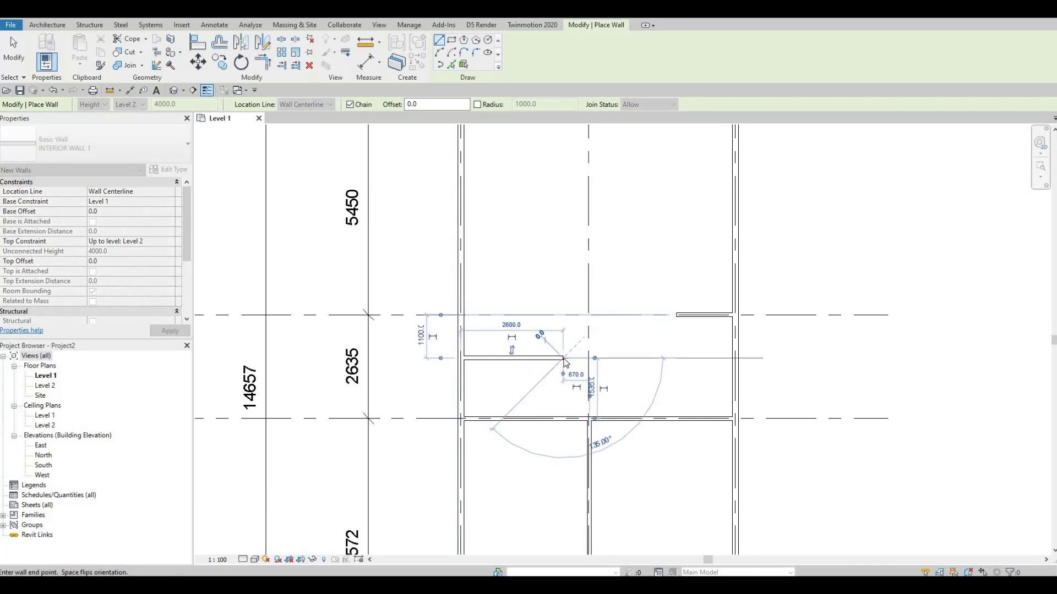
key(Escape)
key(Escape)
key(Escape)
Step: Re-reference the new partition's temporary dimension from grid B to grid C and set its distance to 2050 mm
click(514, 358)
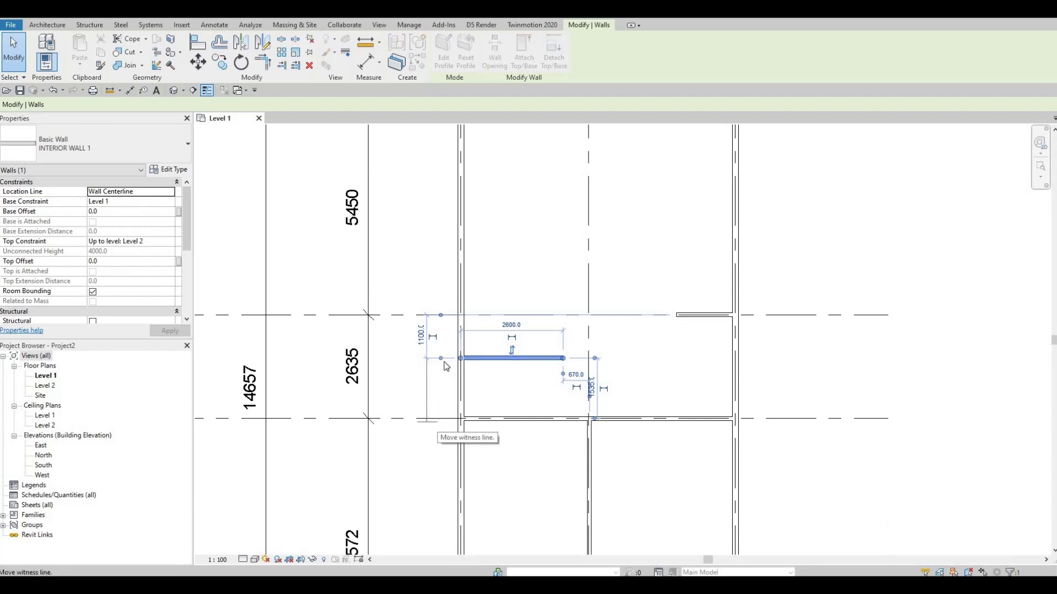
drag(440, 318, 414, 409)
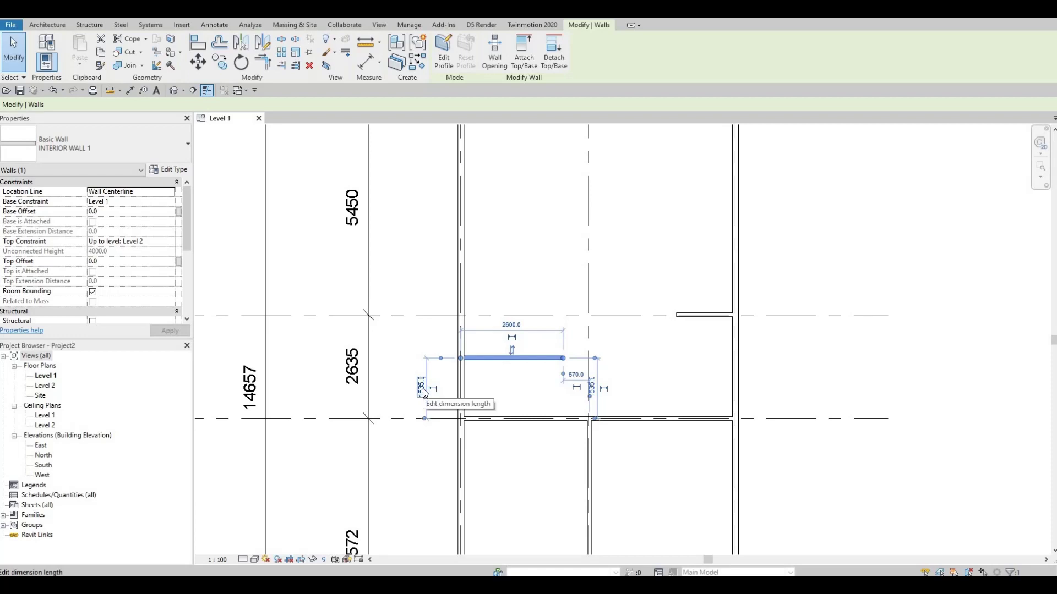
click(421, 388)
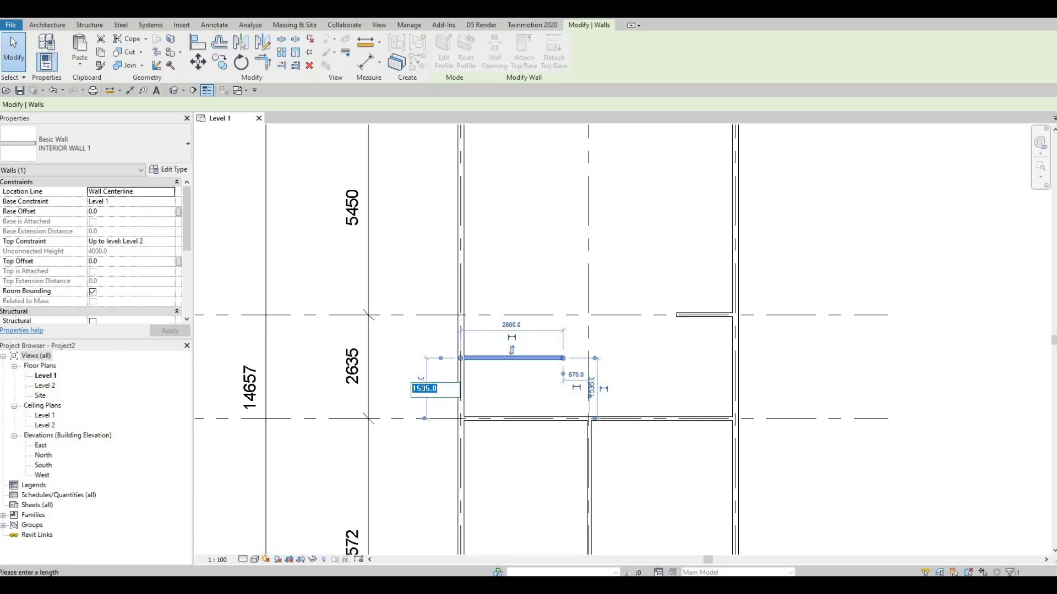
text(2050)
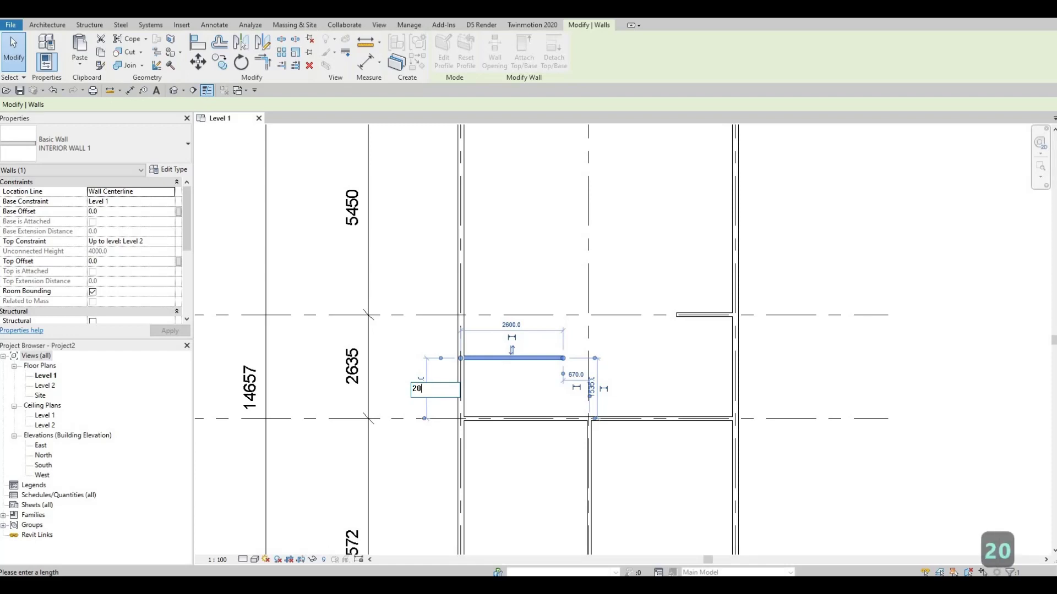
key(Return)
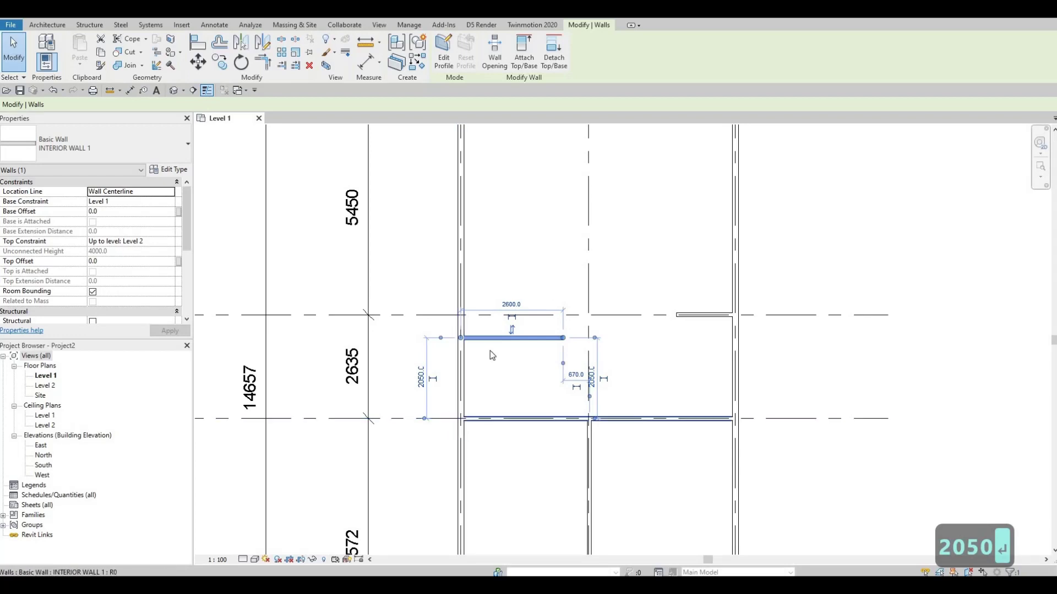
scroll(489, 373, up, 2)
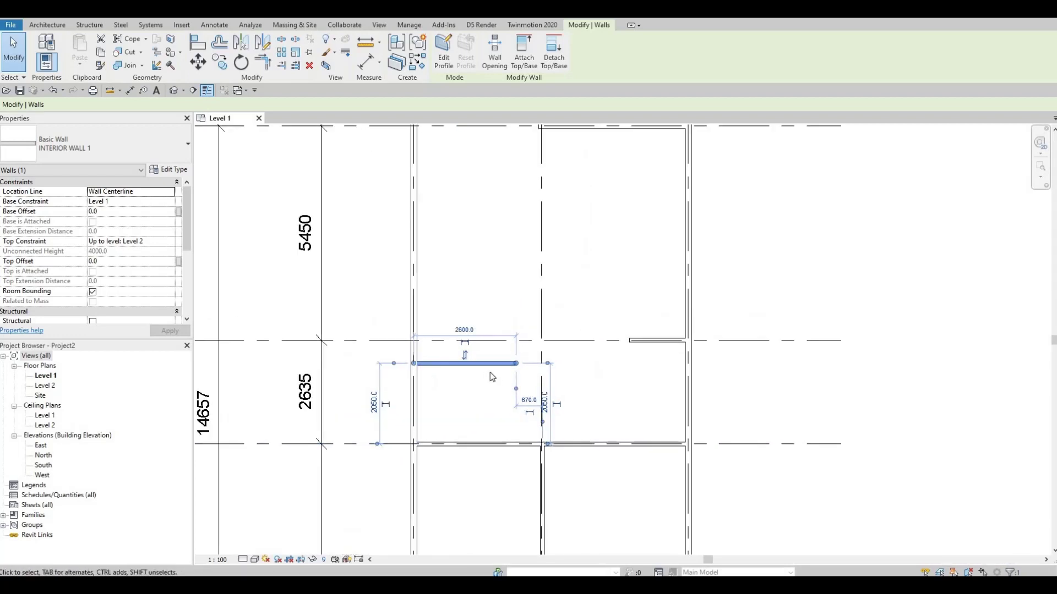
key(Escape)
key(Escape)
key(Escape)
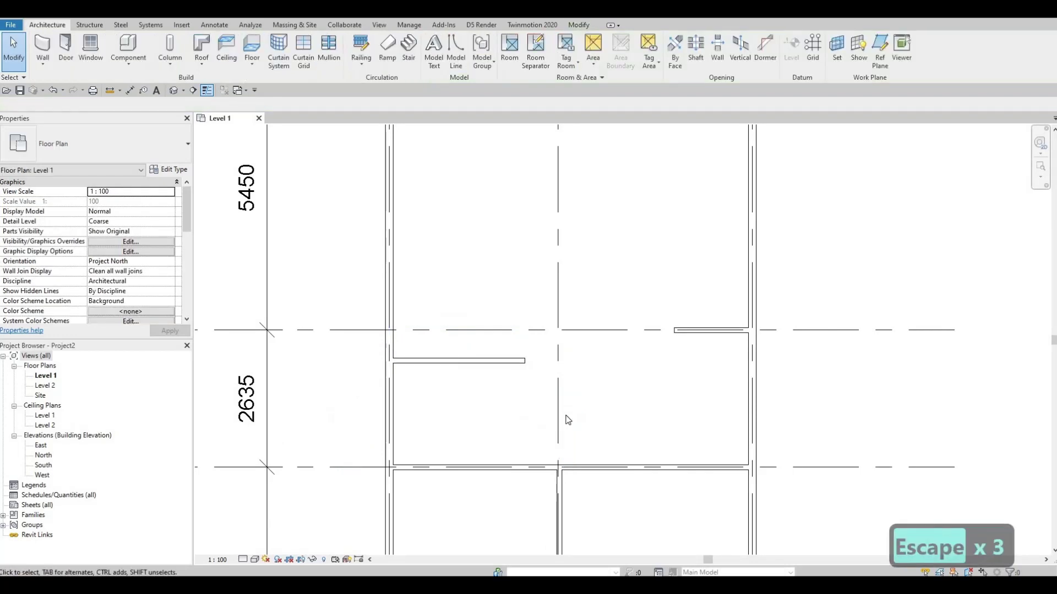
Step: Stretch the grid 2 interior wall from grid C to slightly beyond grid B
click(562, 483)
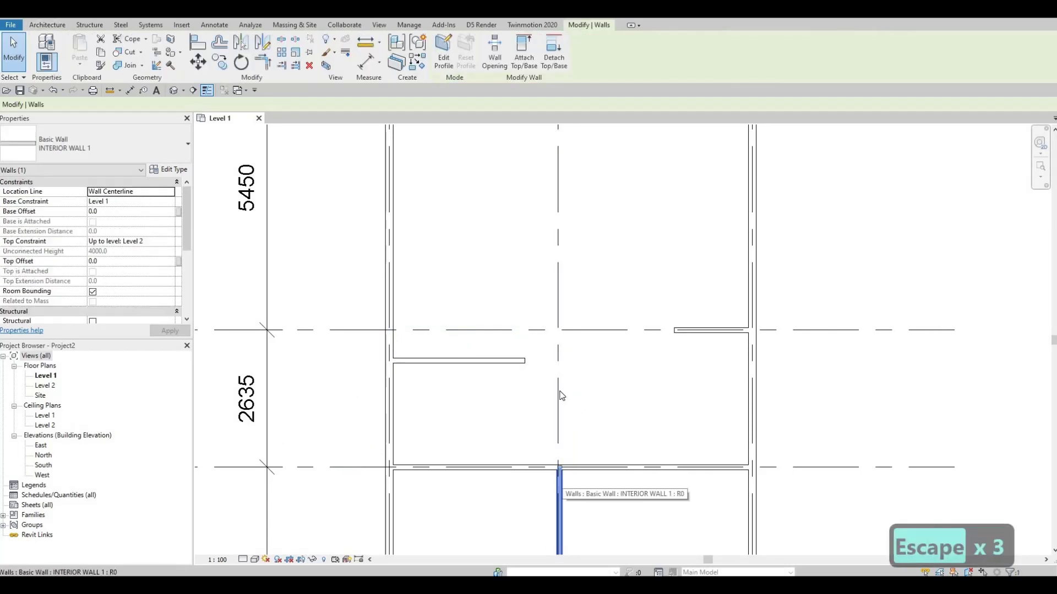
scroll(560, 391, down, 3)
scroll(558, 412, up, 2)
scroll(556, 438, up, 2)
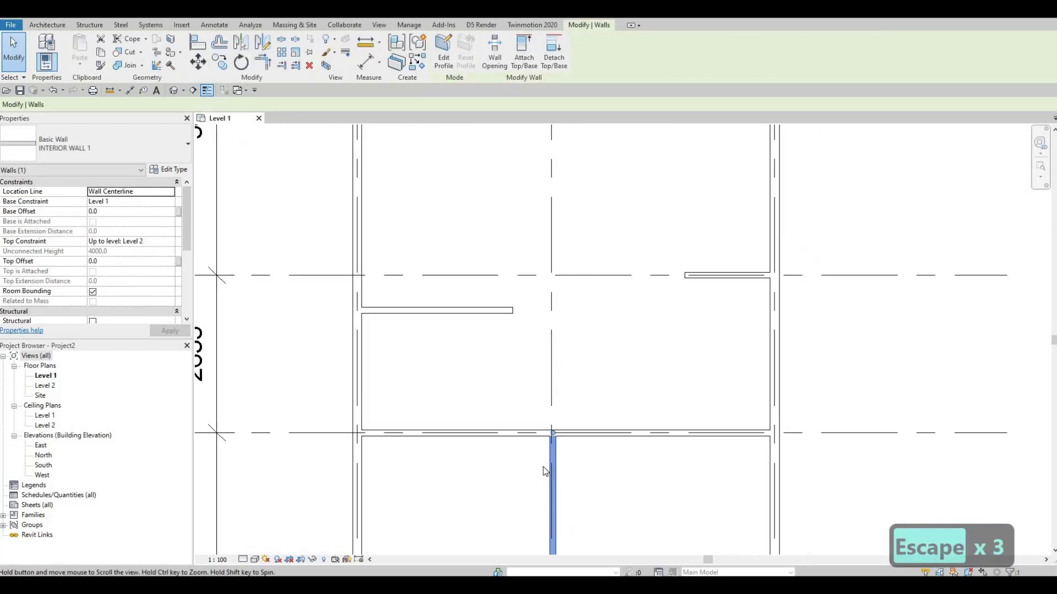
key(r)
key(s)
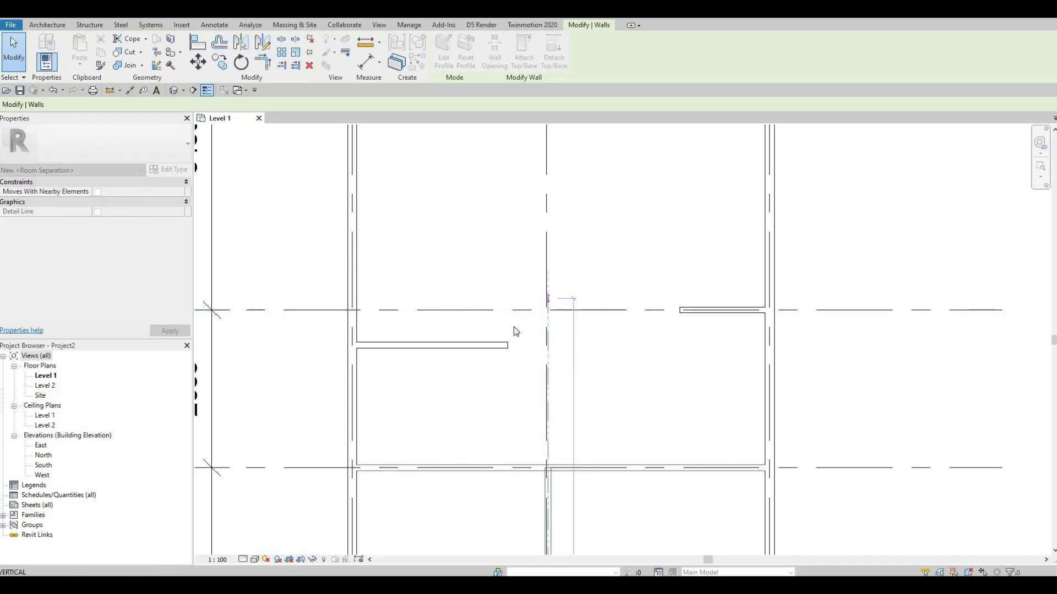
key(Escape)
key(Escape)
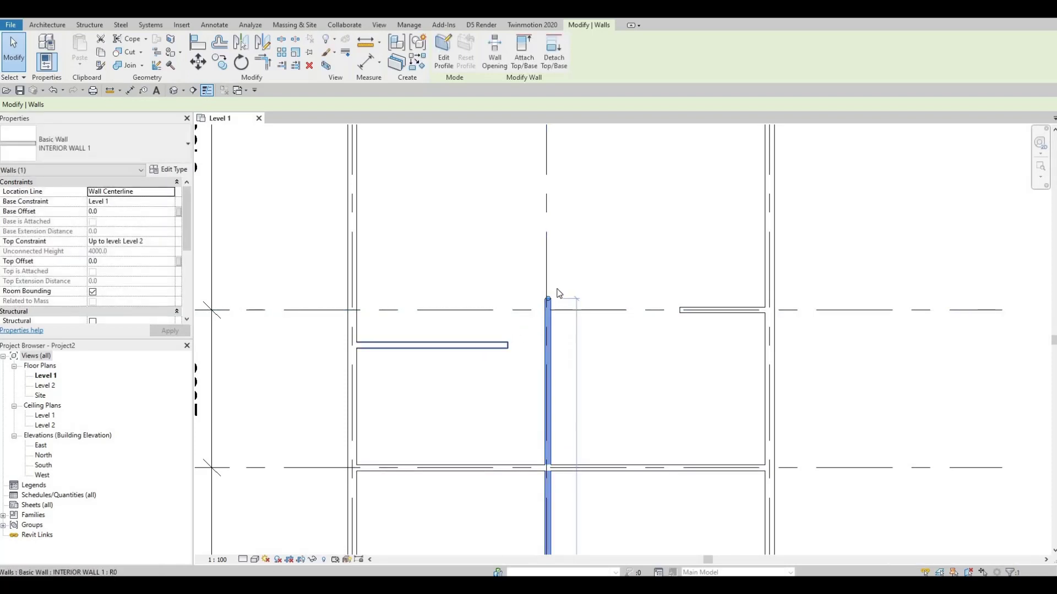
Step: Extend the free end of the partition between grids B and C to join the grid 2 interior wall
click(506, 345)
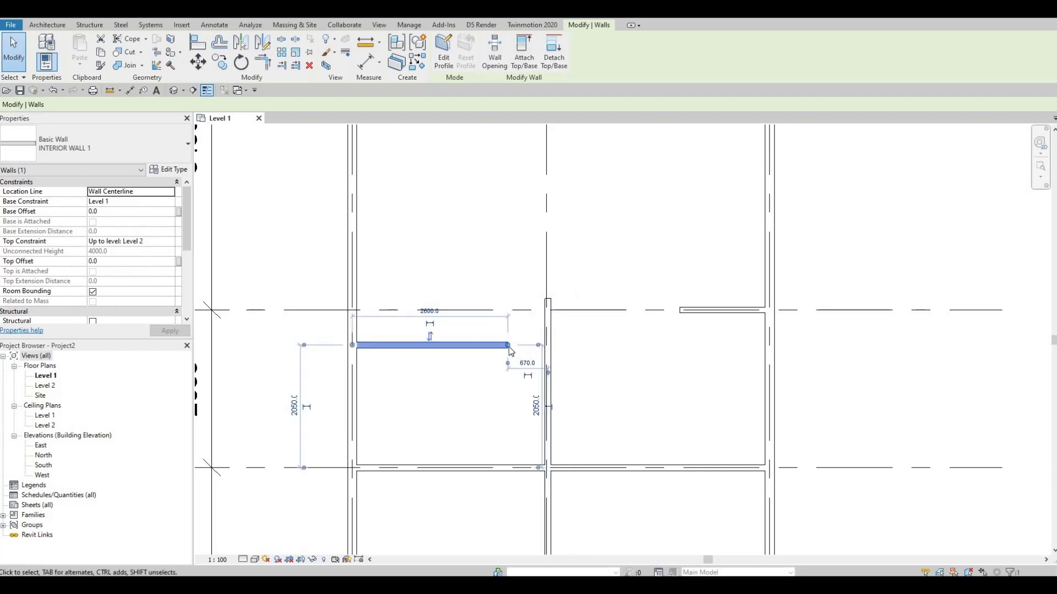
drag(509, 346, 548, 345)
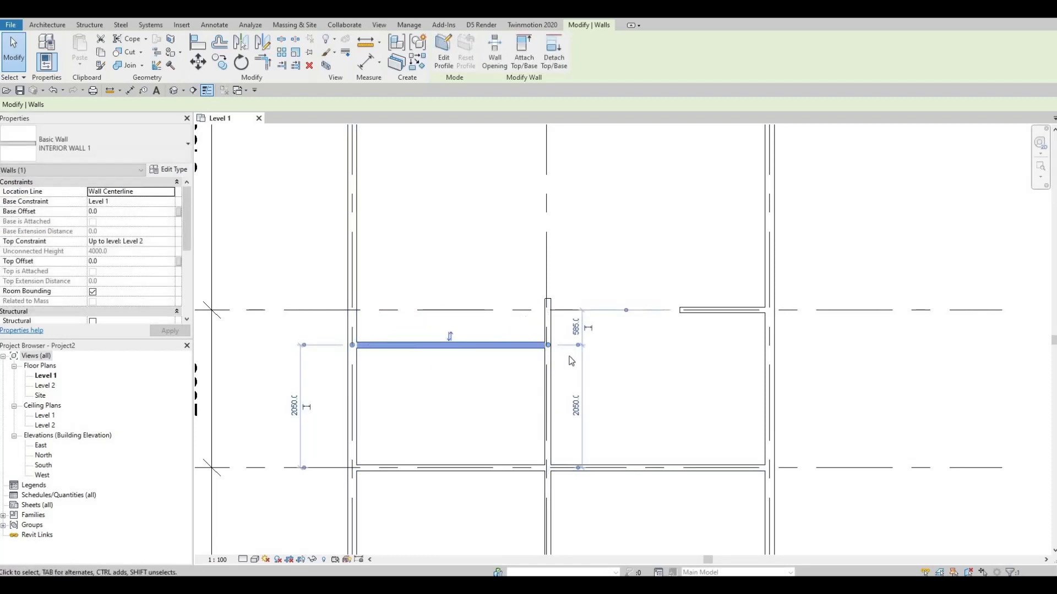
scroll(572, 385, down, 3)
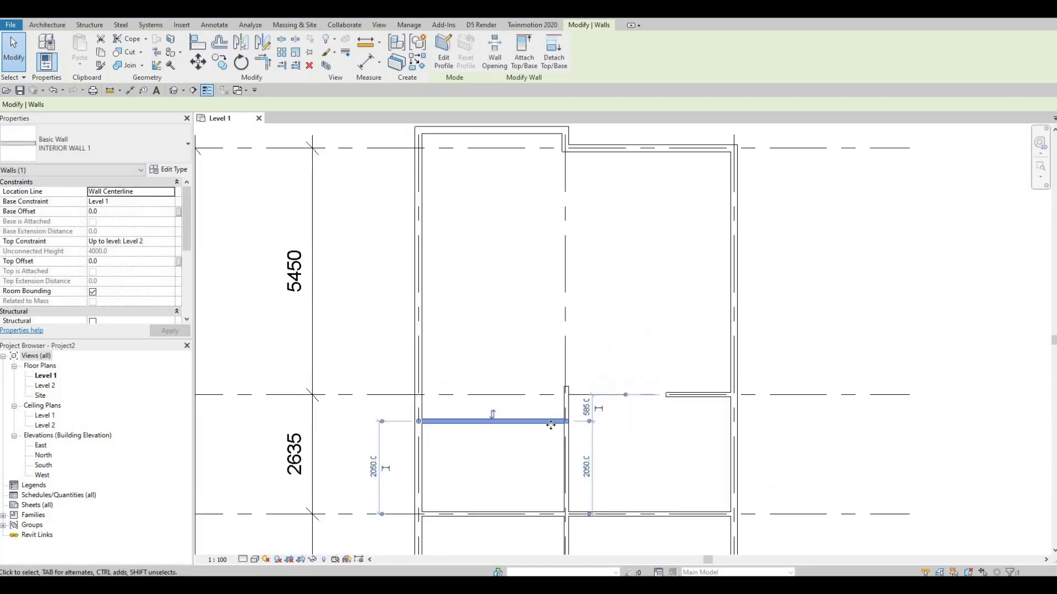
scroll(543, 425, down, 2)
key(Escape)
scroll(529, 394, up, 3)
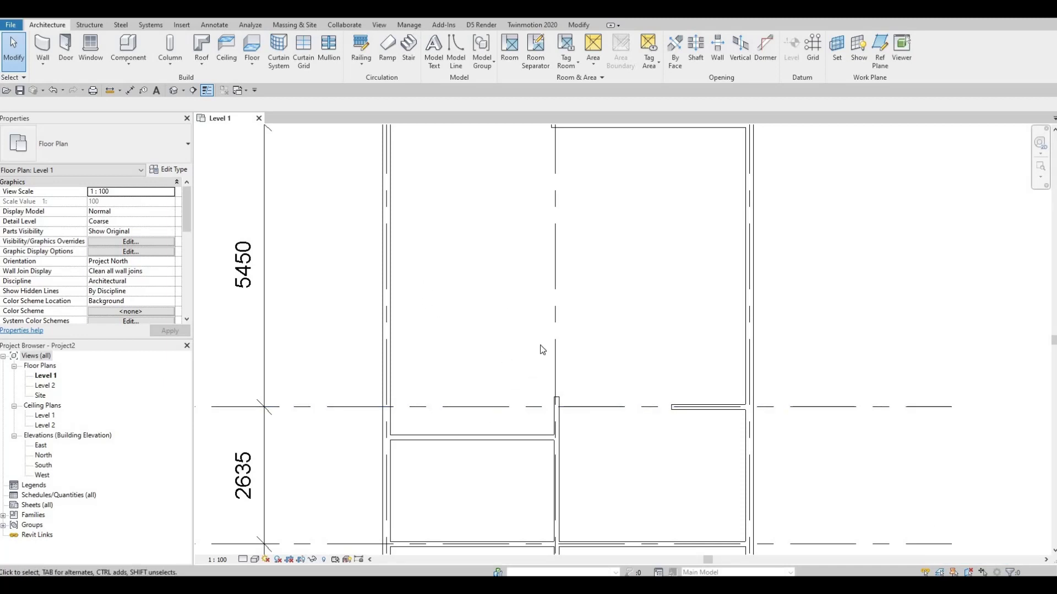
scroll(561, 352, down, 2)
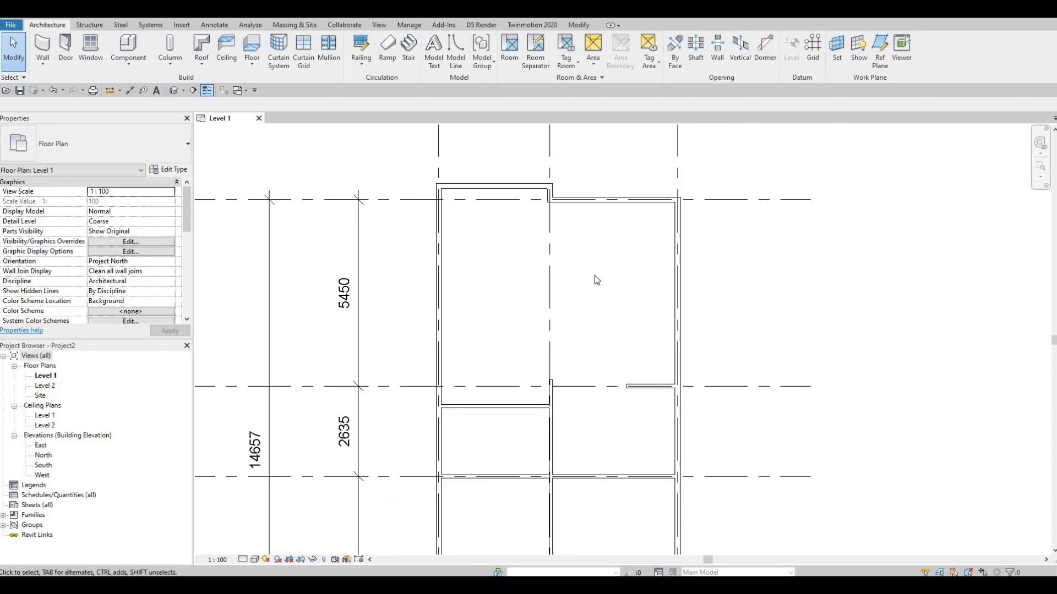
Step: Draw two chained INTERIOR WALL 1 segments enclosing the corner at grids 3 and D, about 1075 mm from grid 3 and 1500 mm from grid D
middle_drag(666, 369, 661, 268)
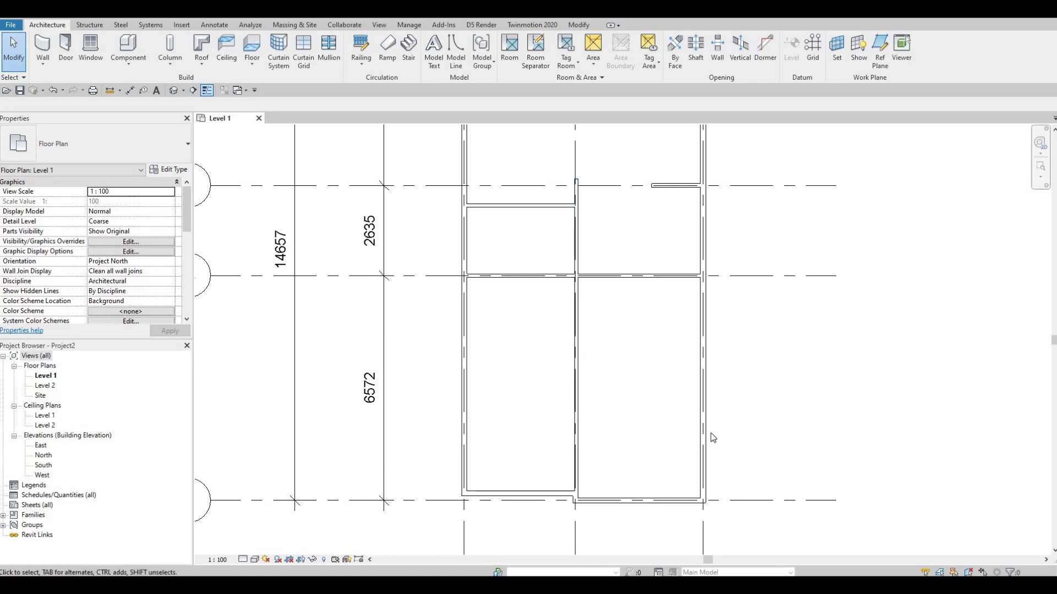
middle_drag(639, 401, 601, 346)
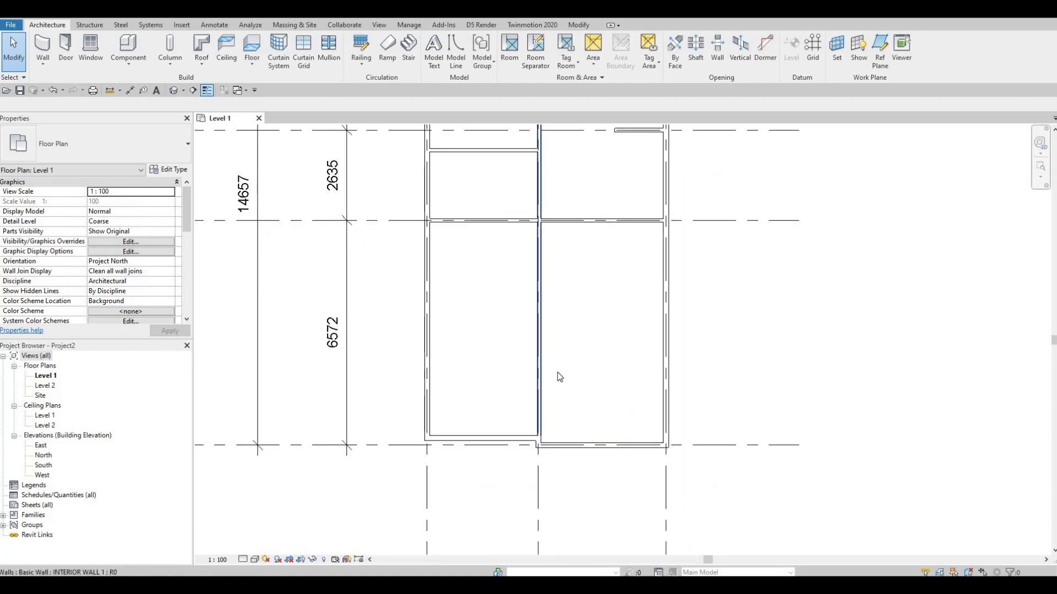
scroll(559, 377, up, 2)
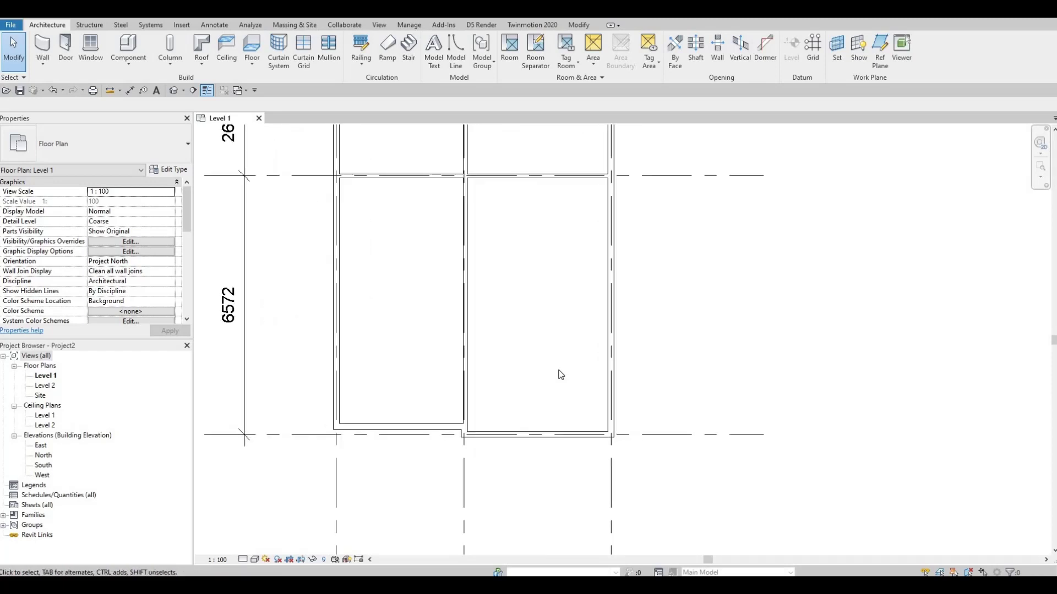
scroll(573, 319, down, 2)
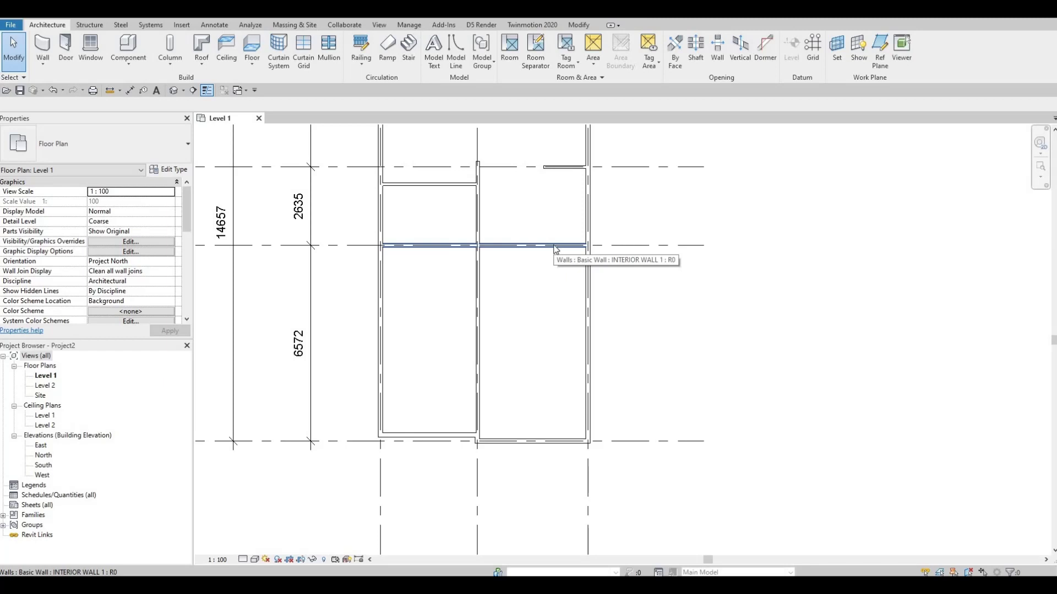
click(554, 247)
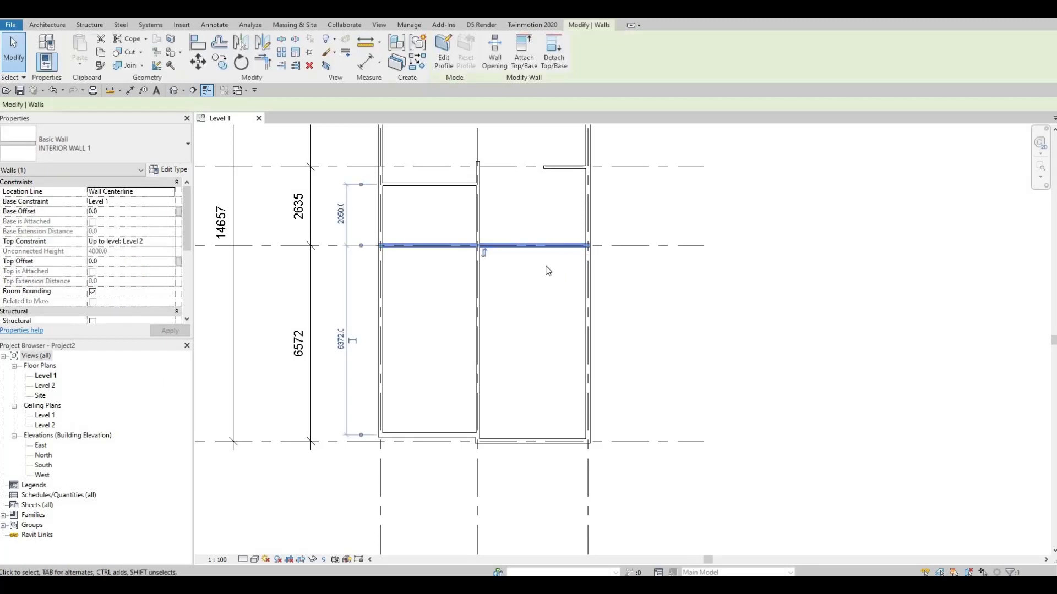
key(c)
key(s)
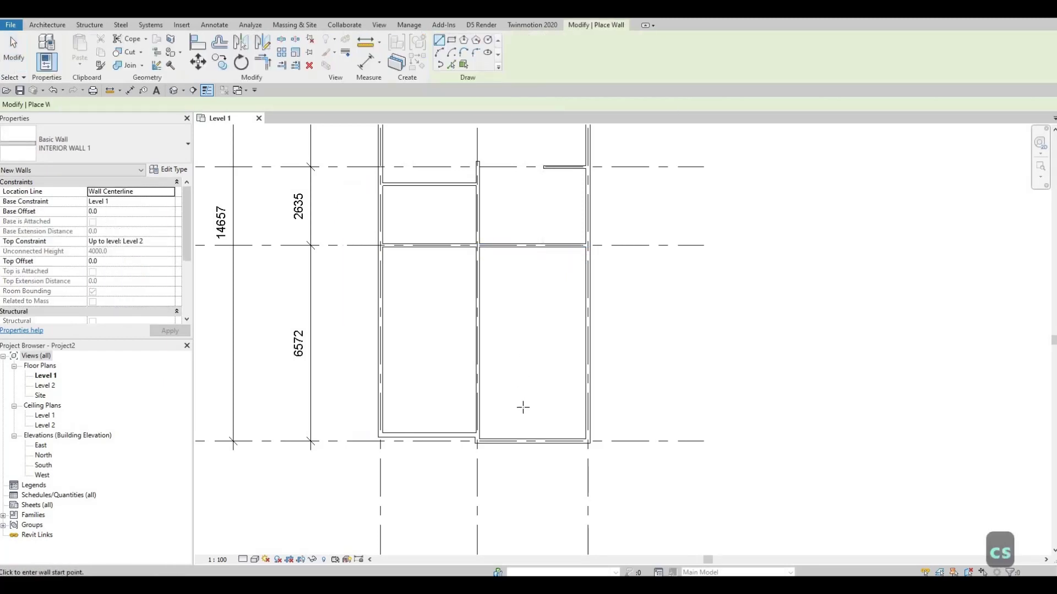
scroll(552, 392, up, 2)
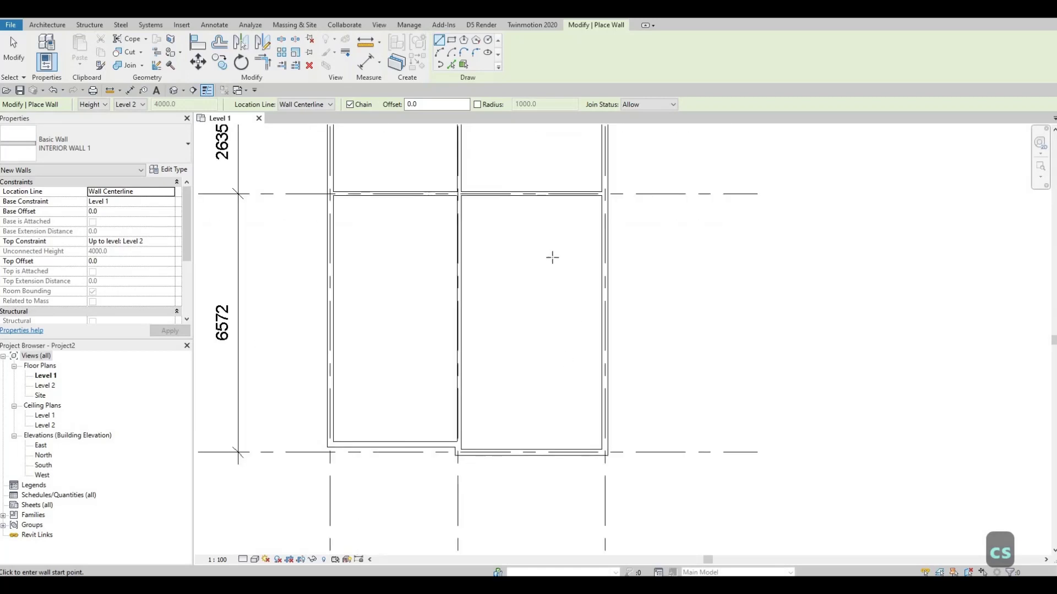
scroll(594, 362, up, 1)
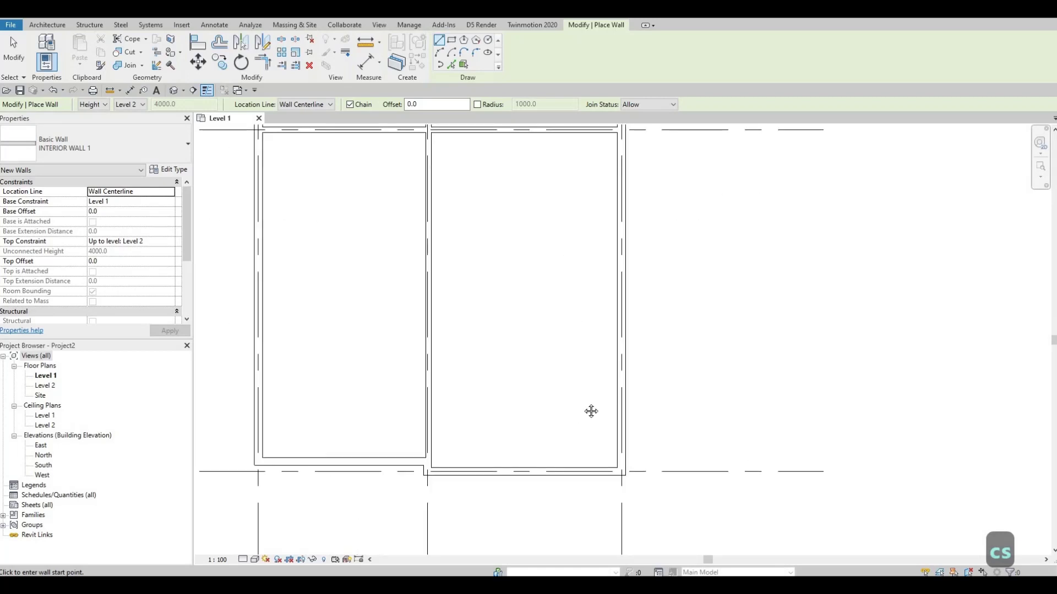
scroll(604, 349, up, 2)
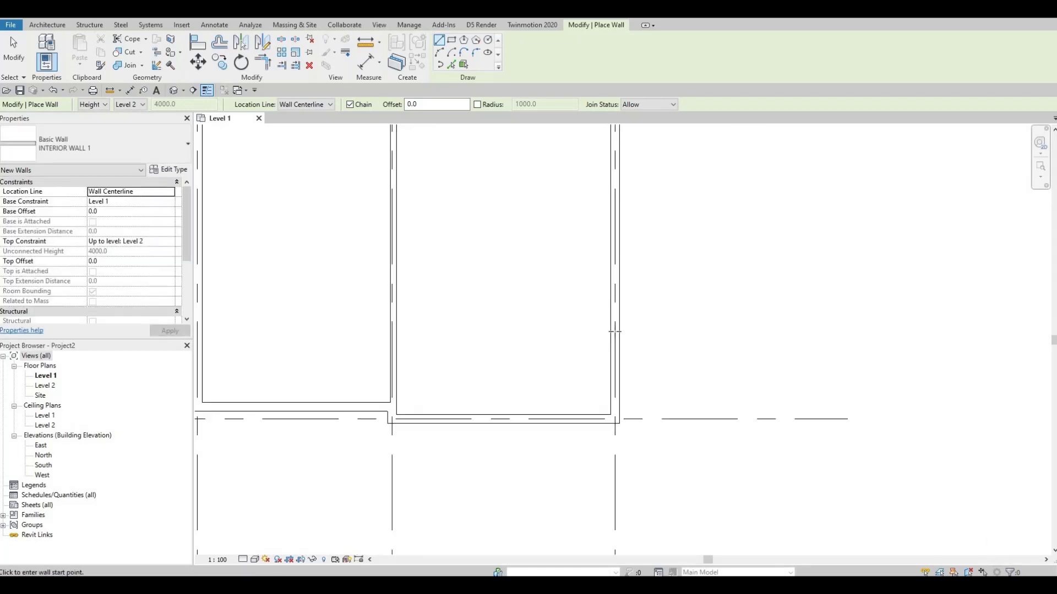
click(611, 328)
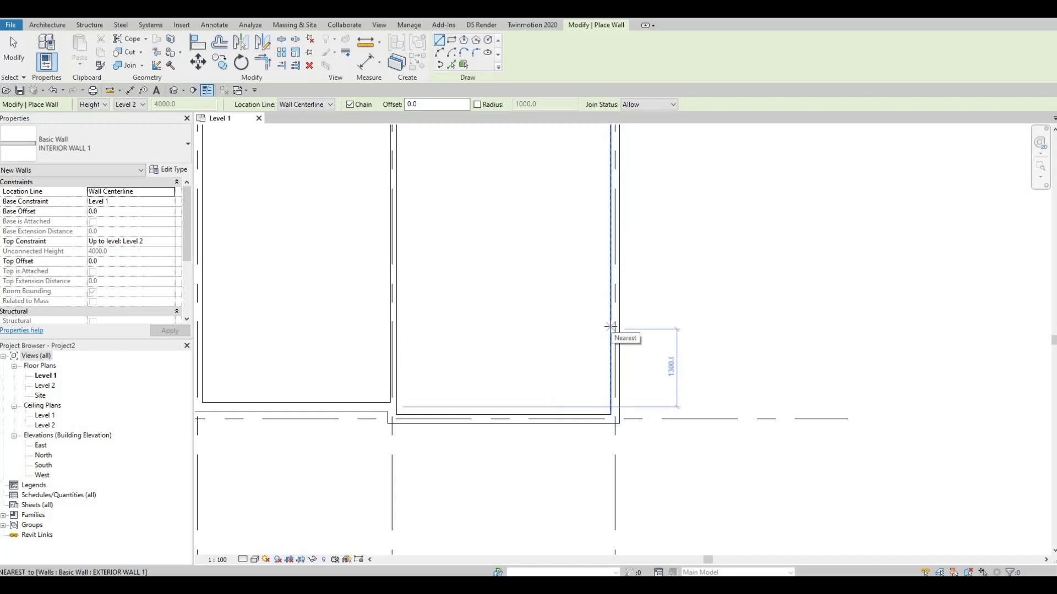
click(549, 329)
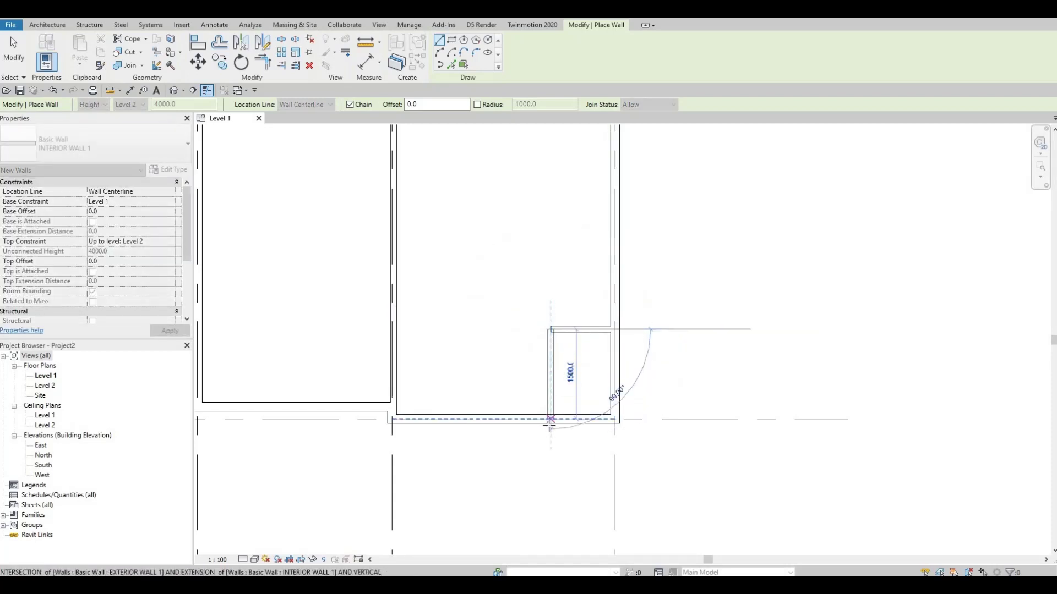
click(550, 421)
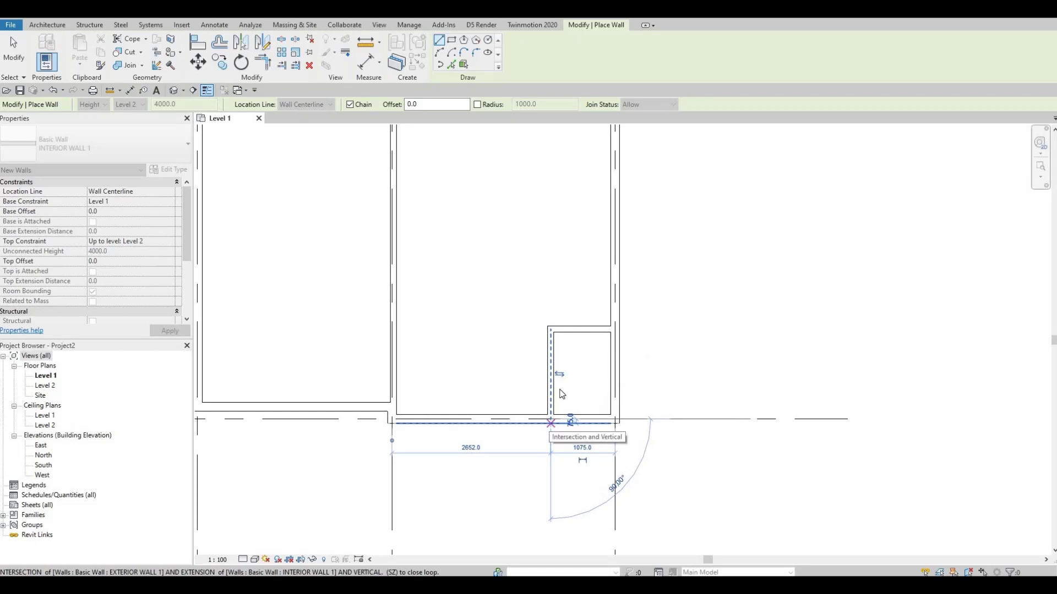
key(Escape)
key(Escape)
Step: Set the distance from the corner enclosure's wall parallel to grid 3 to that grid to 1000 mm
click(551, 358)
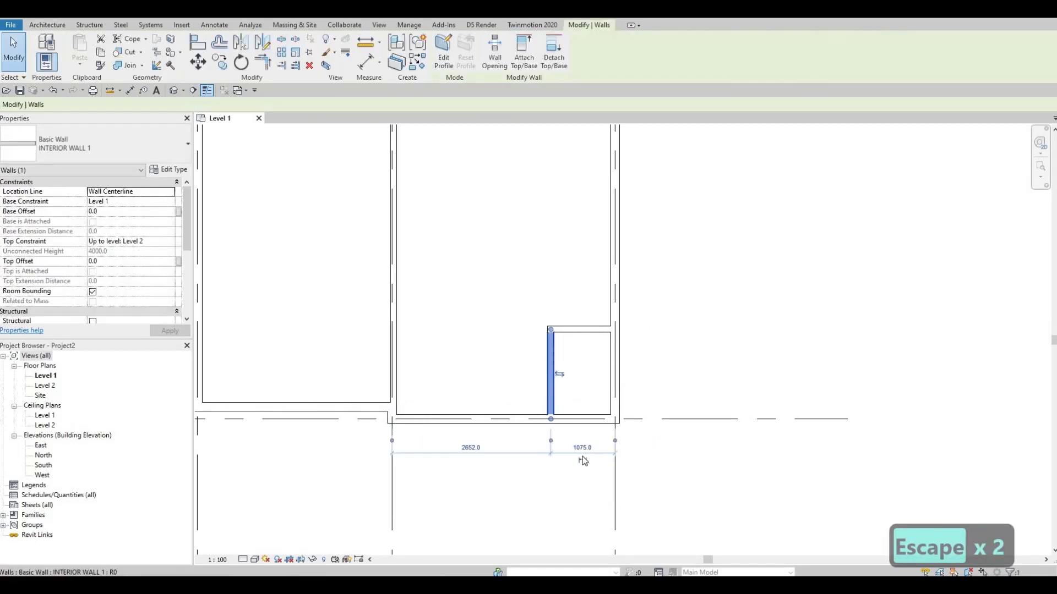
scroll(584, 452, up, 1)
click(582, 449)
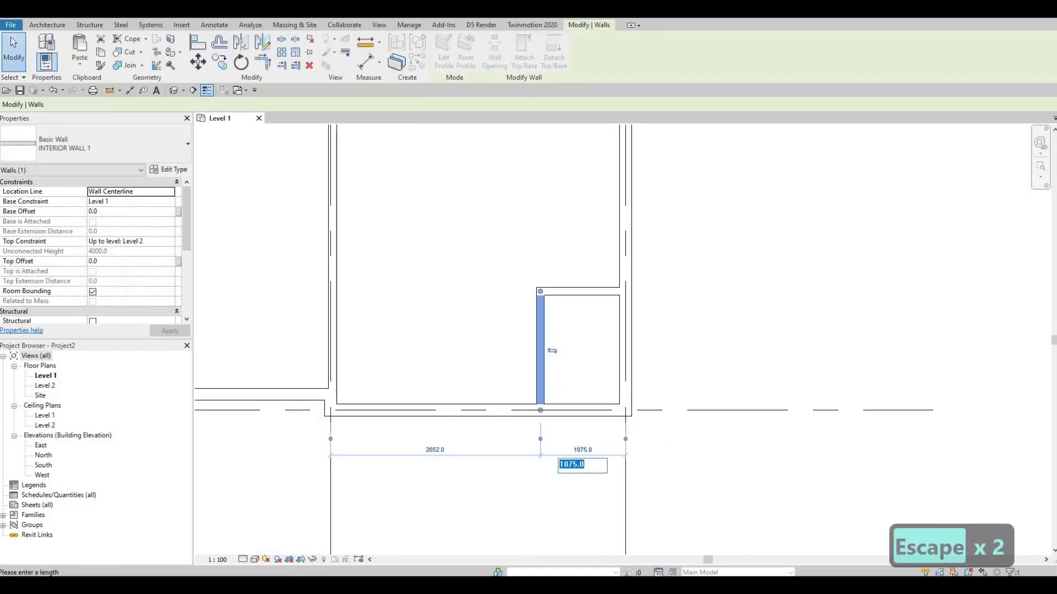
text(100)
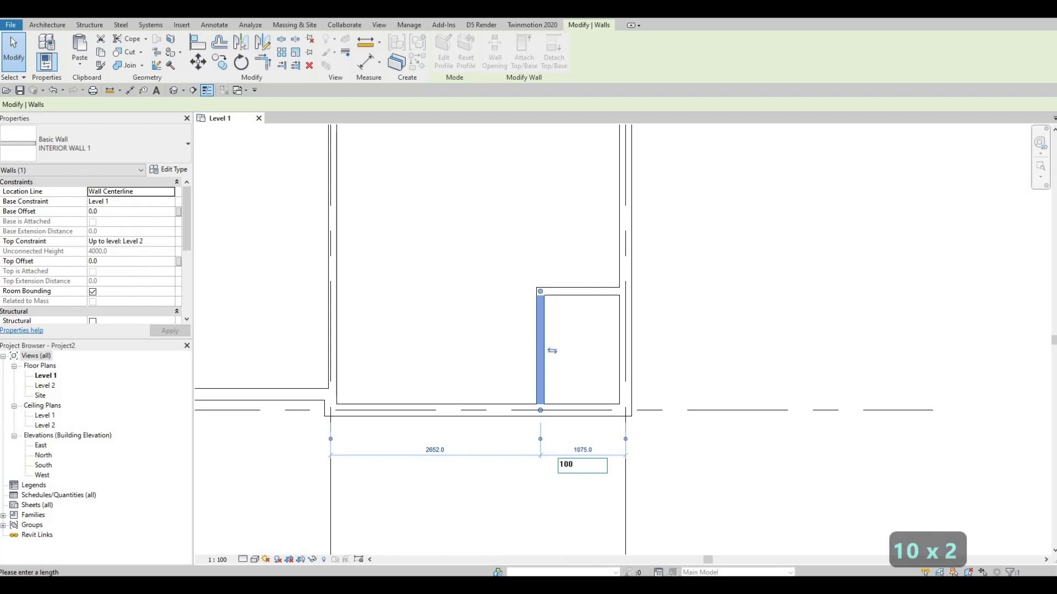
text(0)
key(Return)
key(Escape)
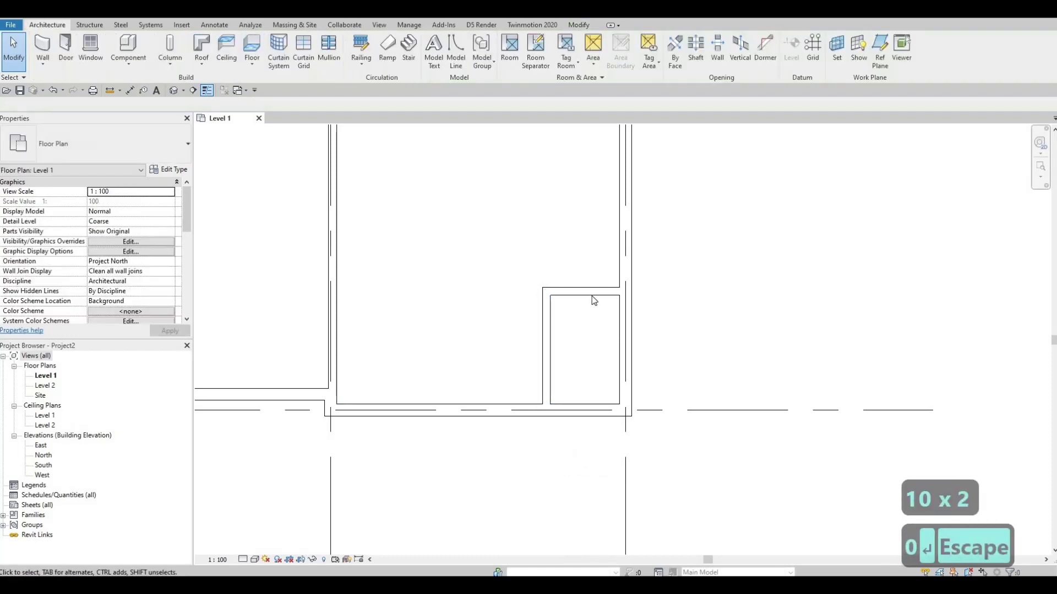
Step: Check the distance from the corner enclosure's wall parallel to grid D to that grid
click(556, 291)
click(504, 349)
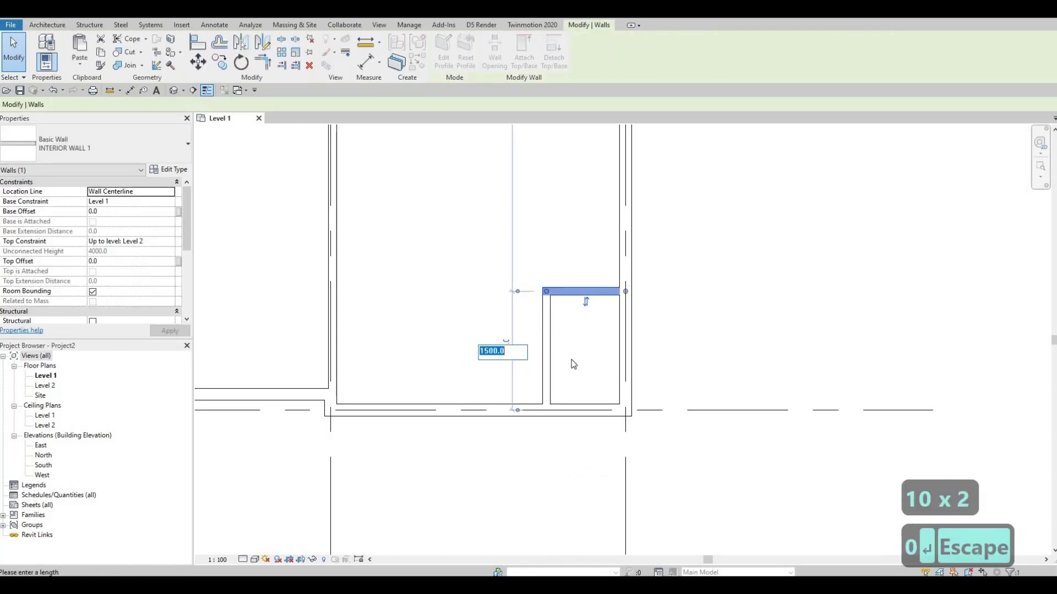
key(Escape)
key(Escape)
Step: Examine the overall Level 1 wall layout across grids 1 to 3 and A to D
scroll(528, 363, down, 4)
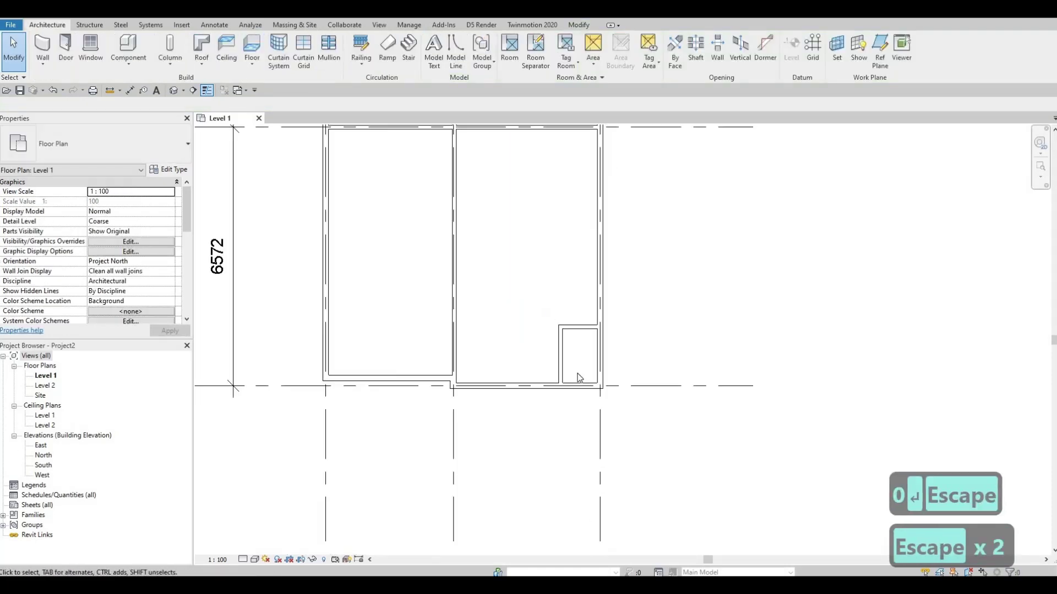
scroll(545, 338, down, 1)
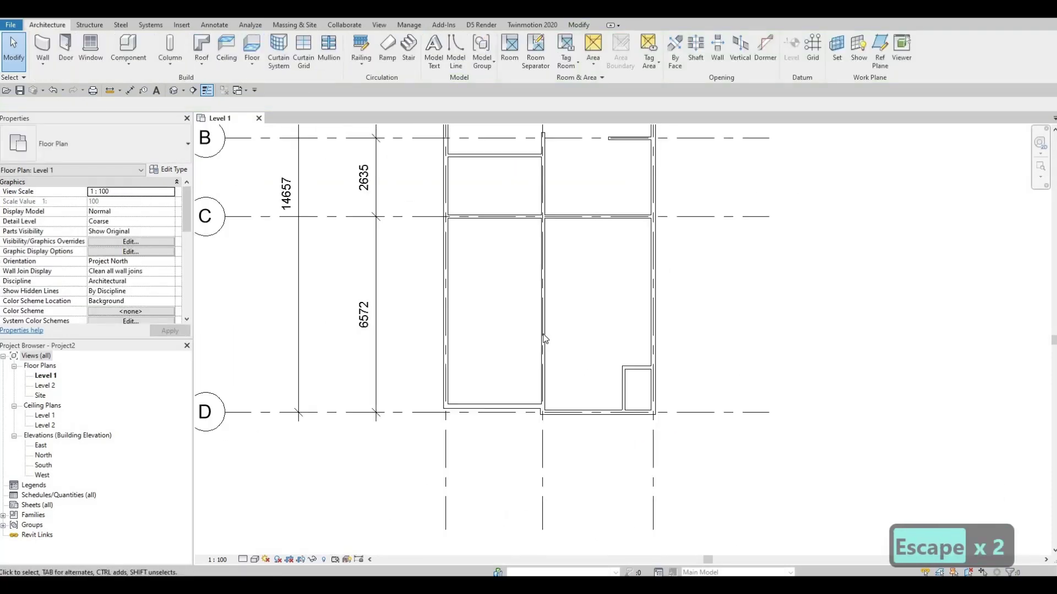
scroll(617, 315, down, 2)
ctrl+scroll(587, 382, up, 2)
scroll(587, 388, up, 1)
scroll(587, 387, down, 1)
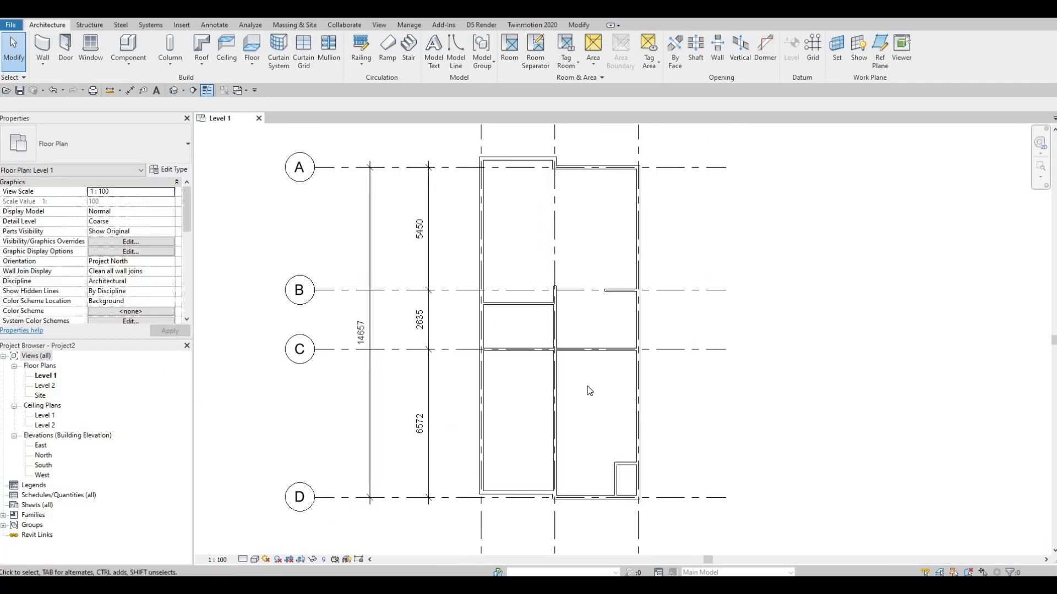
scroll(599, 400, down, 3)
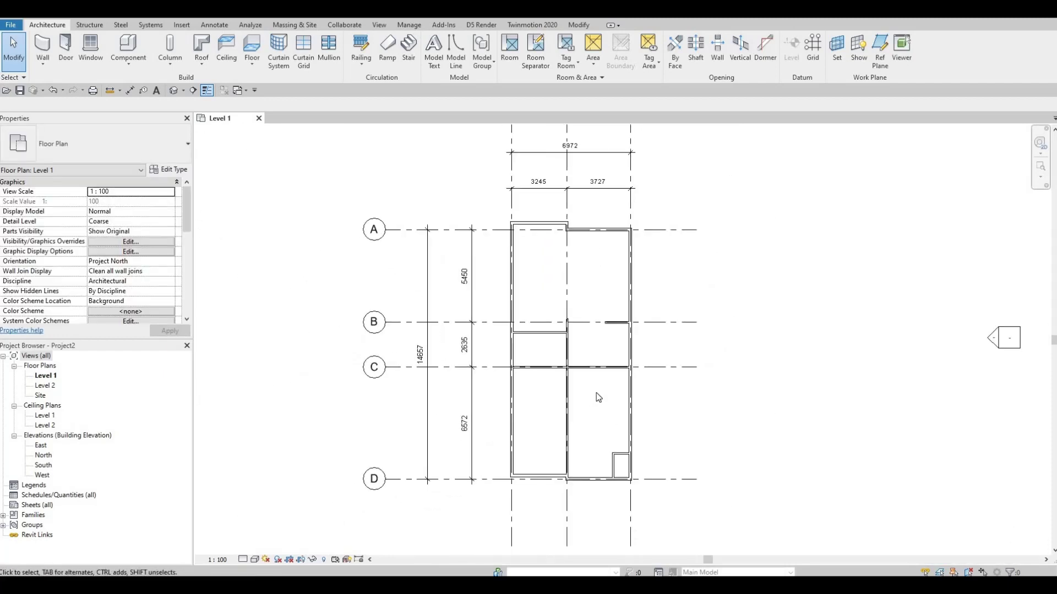
scroll(599, 397, up, 1)
scroll(595, 438, up, 1)
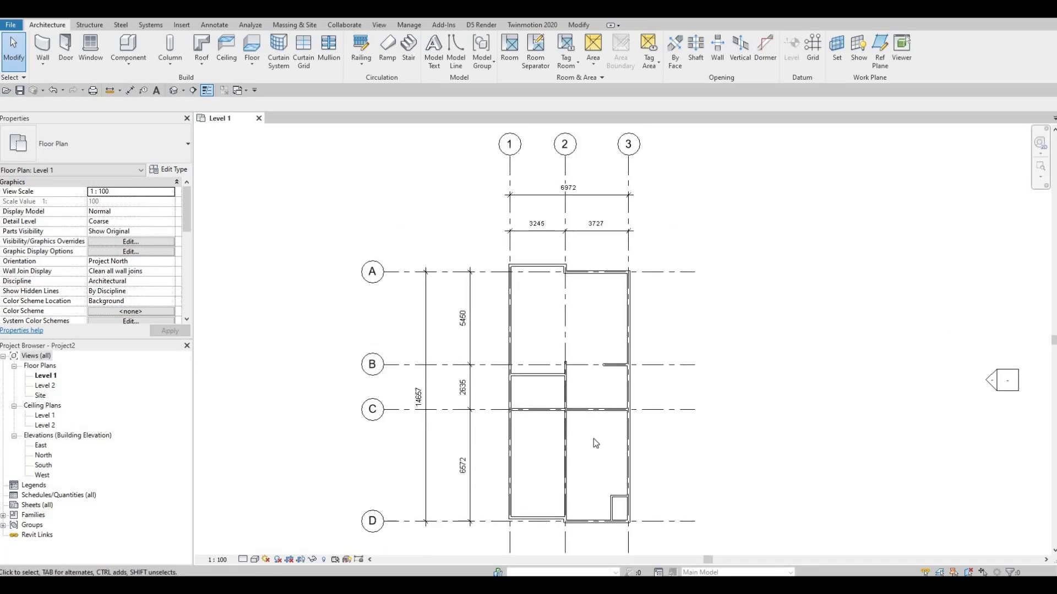